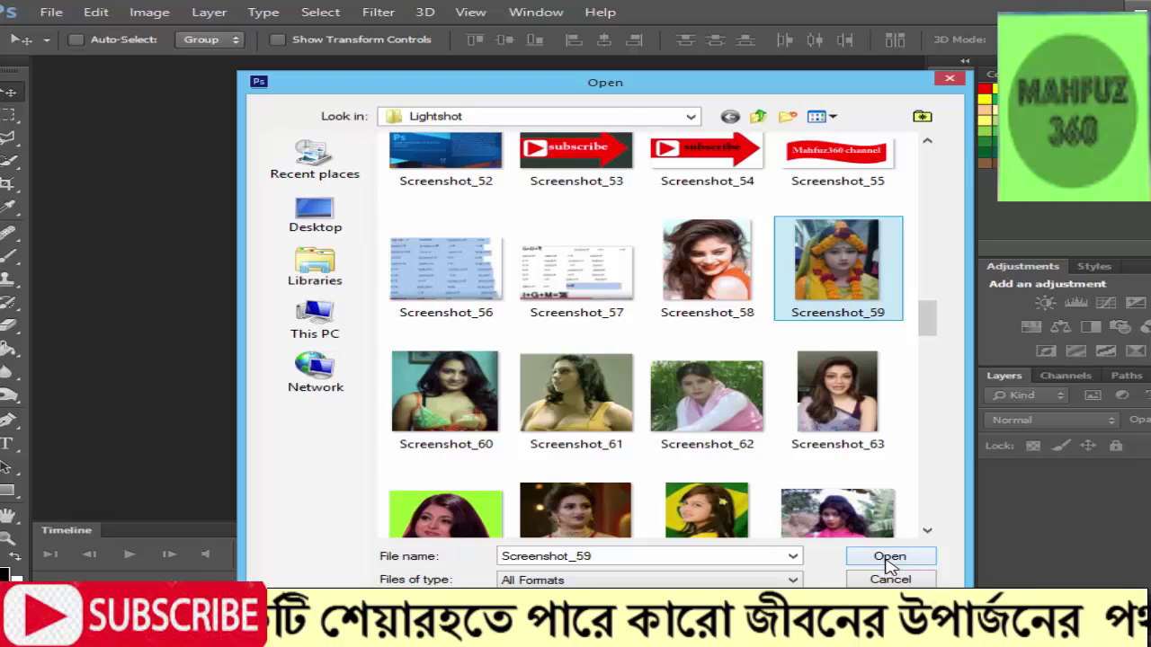
# Open the Screenshot_59 image and brighten it with Levels, setting the midtone input level to 1.43
pyautogui.click(889, 556)
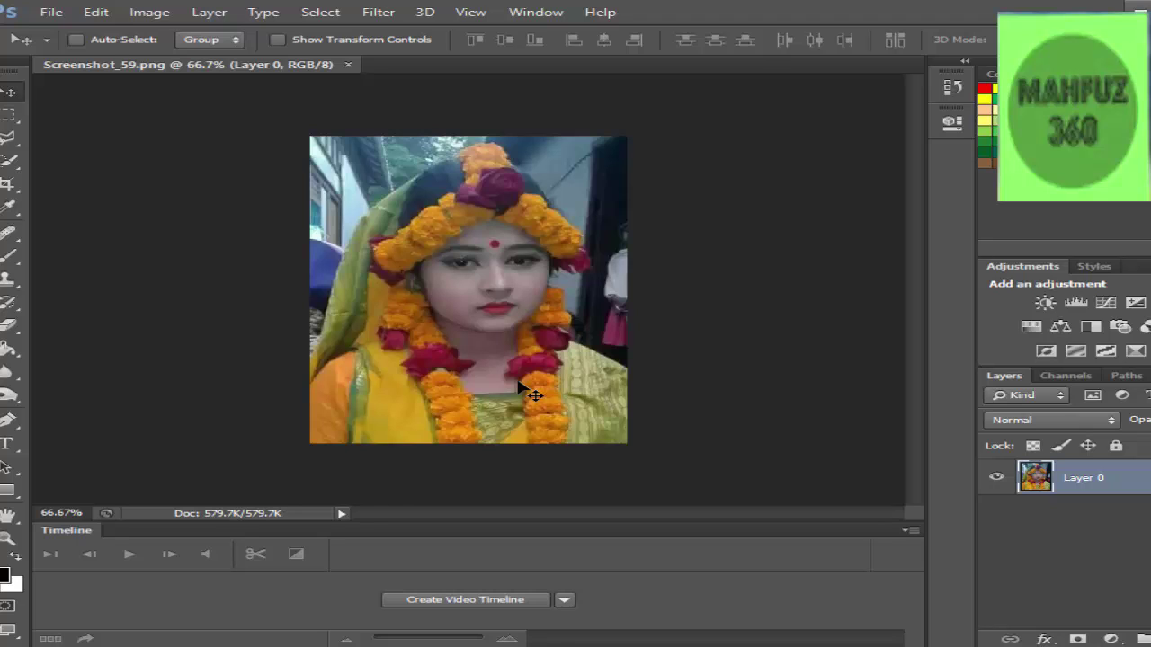
pyautogui.press('l')
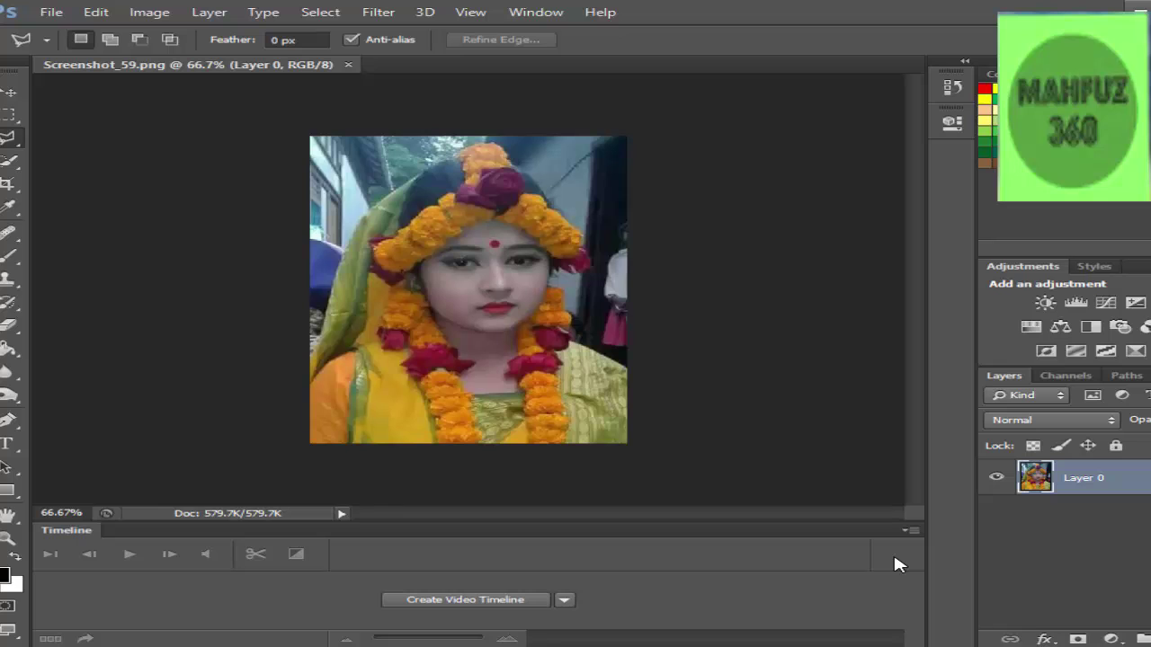
pyautogui.hotkey('ctrl', 'l')
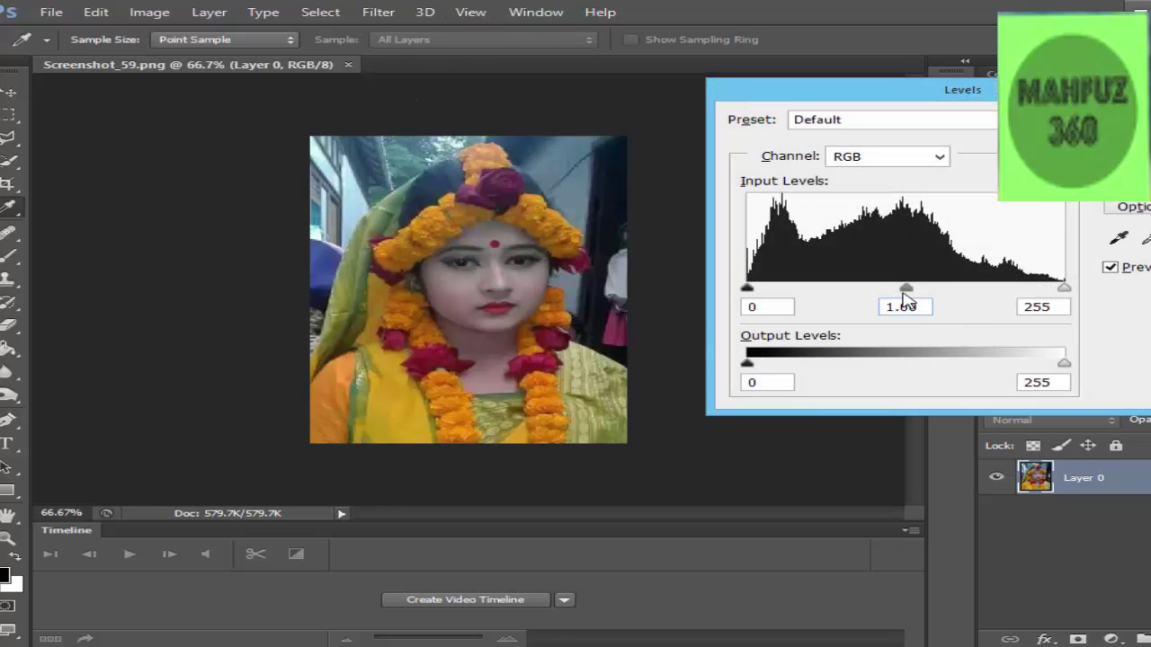
pyautogui.moveTo(905, 288); pyautogui.dragTo(868, 290)
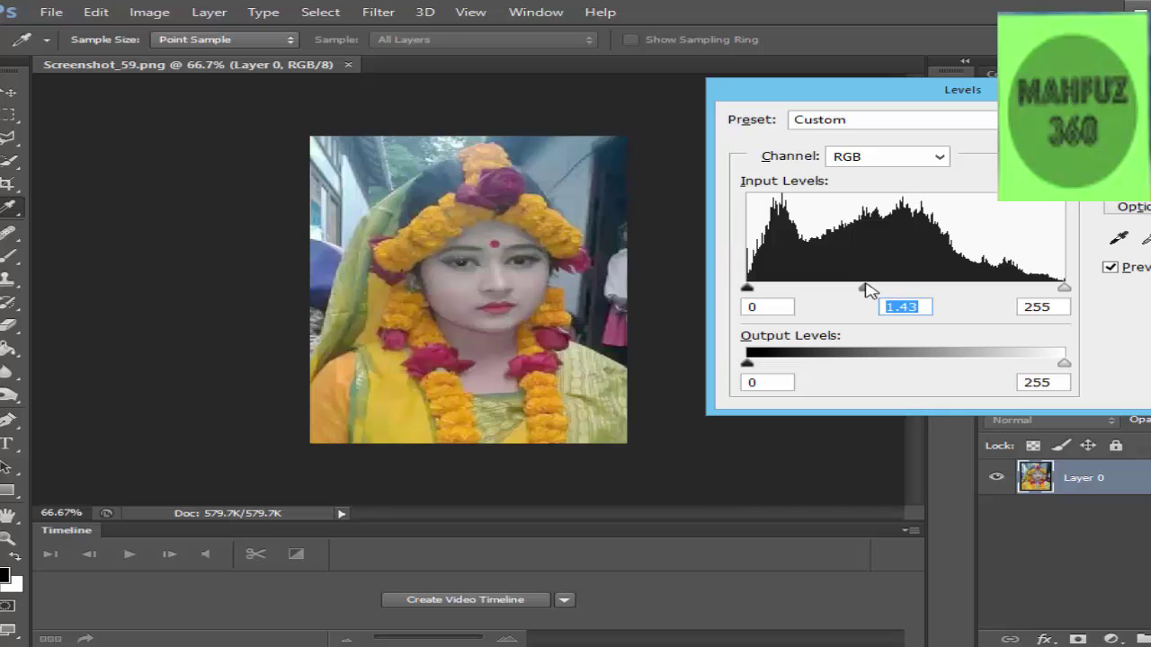
pyautogui.press('Return')
# Adjust the portrait's Hue/Saturation with saturation at +47 and hue at -10
pyautogui.press('l')
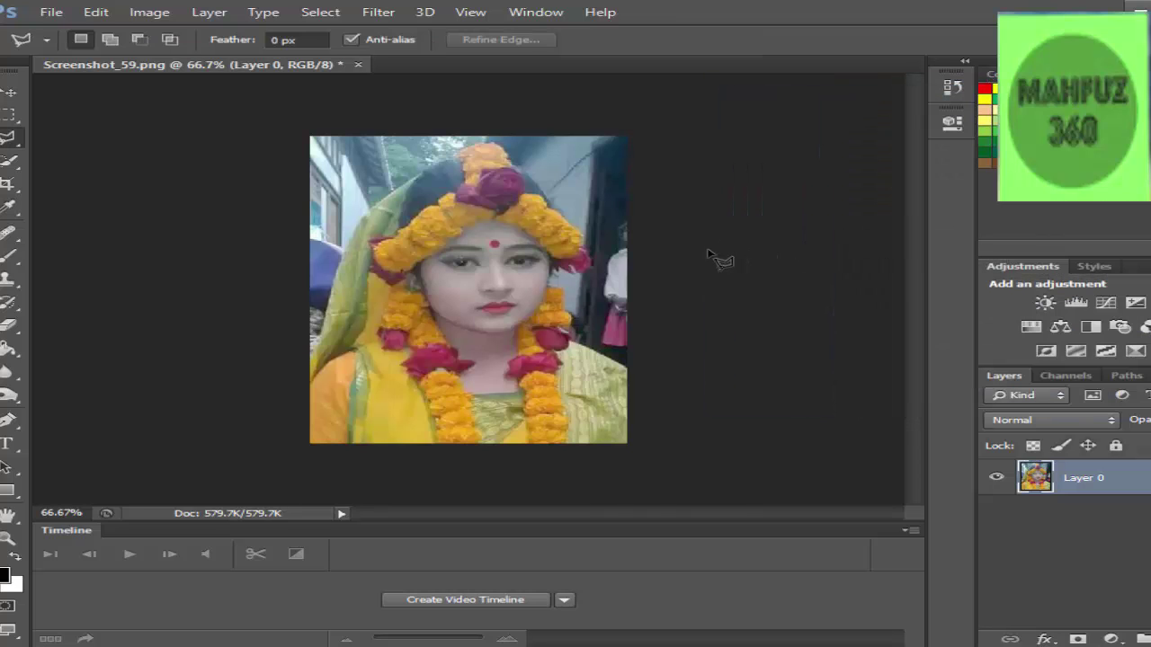
pyautogui.press('i')
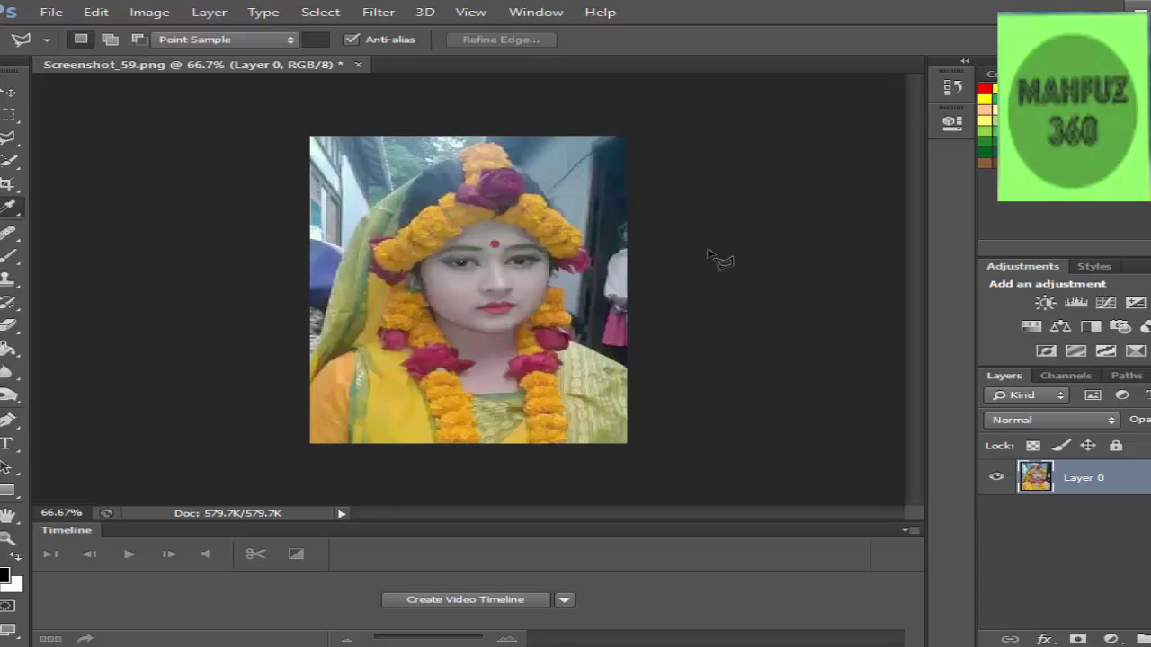
pyautogui.hotkey('ctrl', 'u')
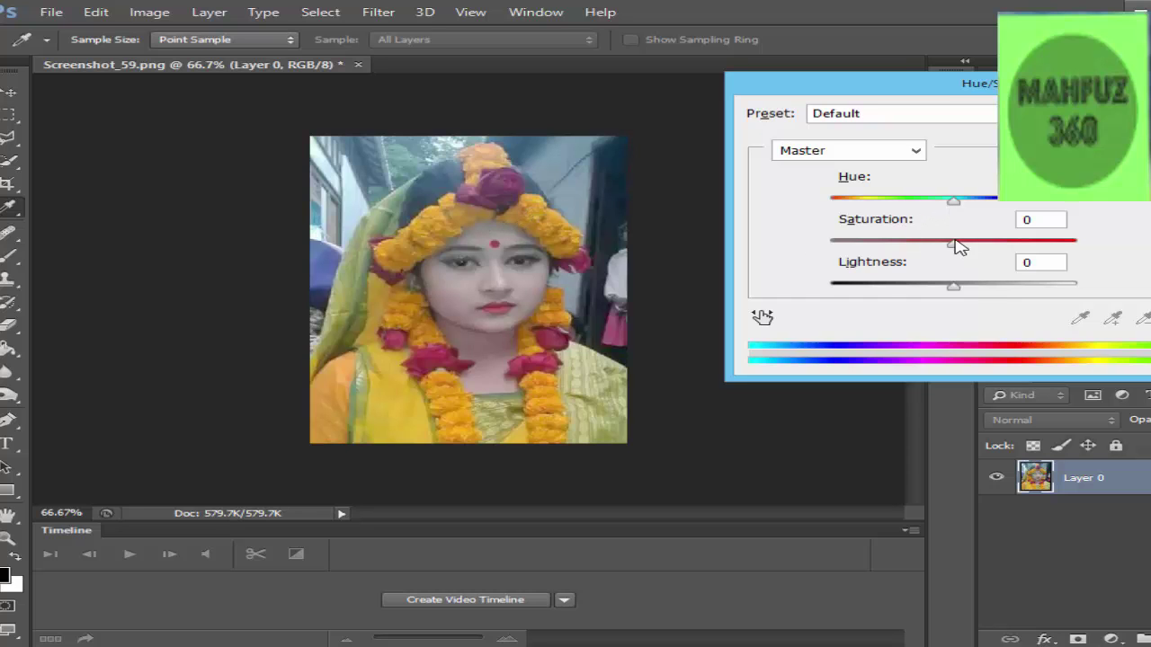
pyautogui.moveTo(953, 243); pyautogui.dragTo(1012, 244)
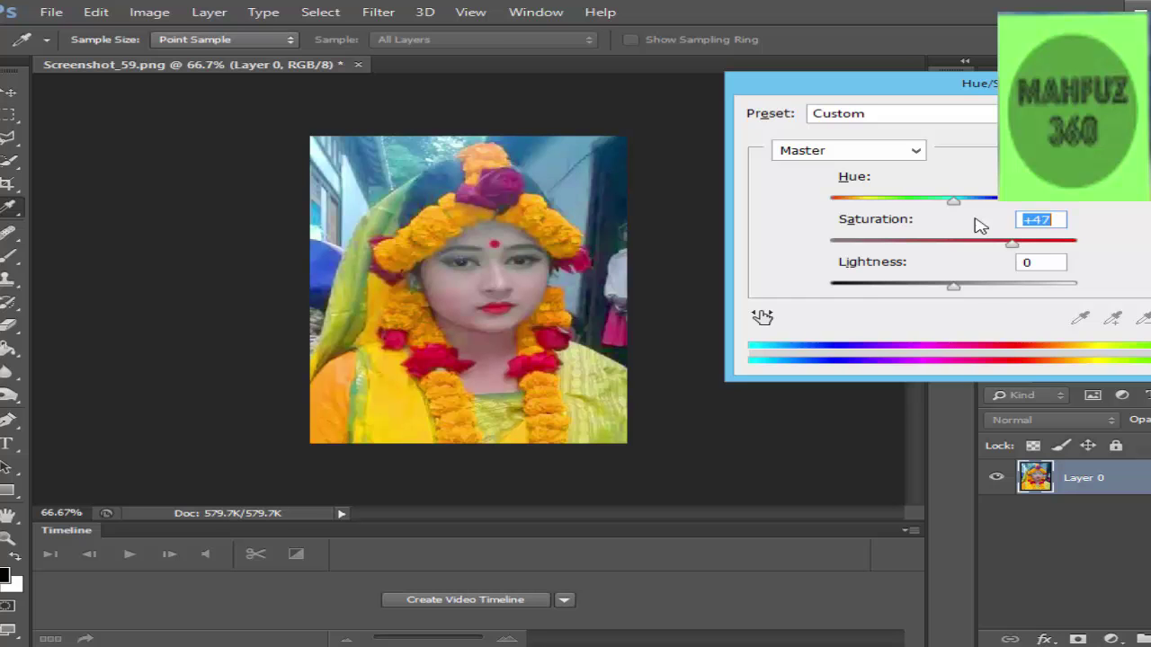
pyautogui.moveTo(952, 204)
pyautogui.mouseDown()
pyautogui.moveTo(944, 206)
pyautogui.moveTo(1020, 205)
pyautogui.moveTo(940, 202)
pyautogui.mouseUp()
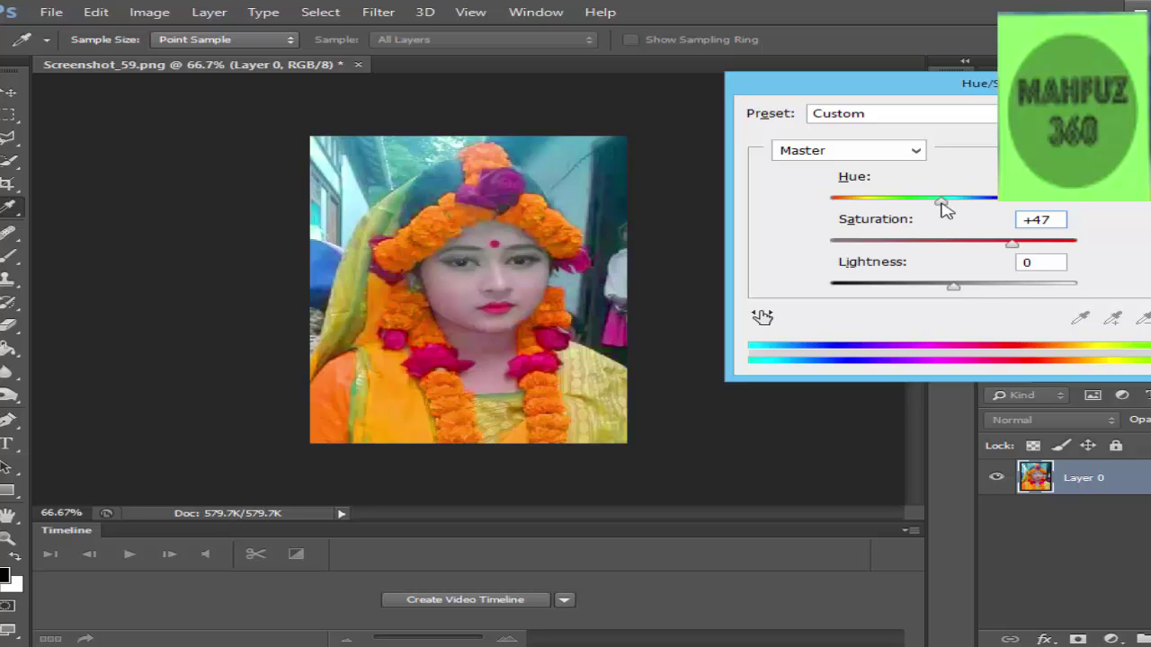
pyautogui.moveTo(944, 208); pyautogui.dragTo(976, 210)
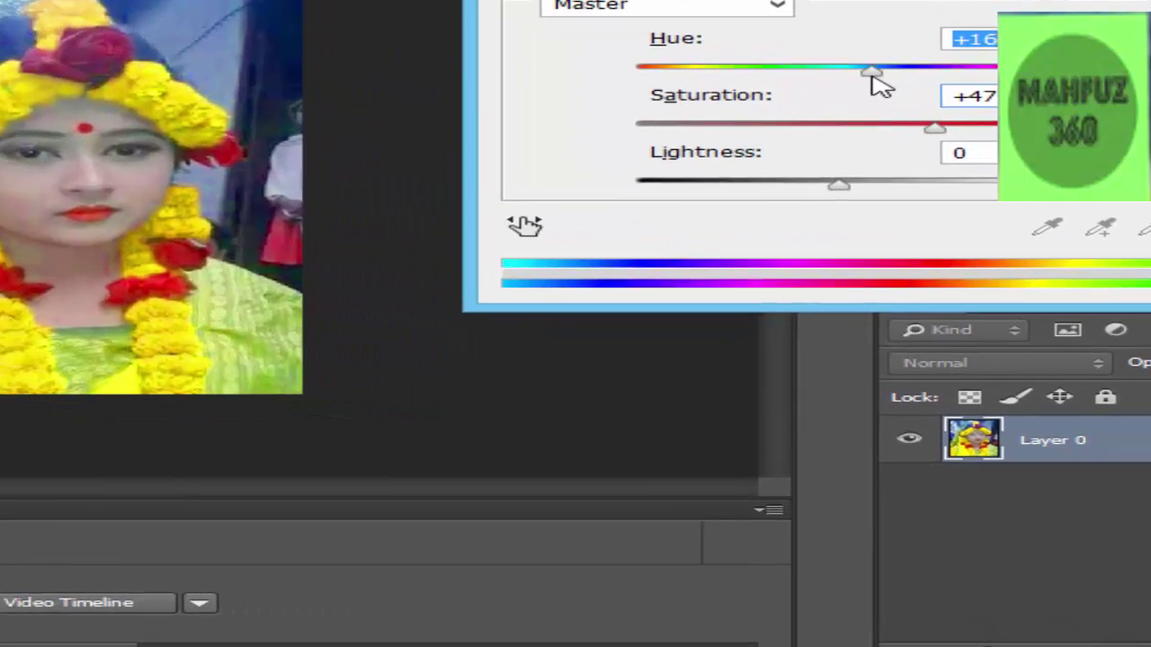
pyautogui.moveTo(871, 76); pyautogui.dragTo(810, 75)
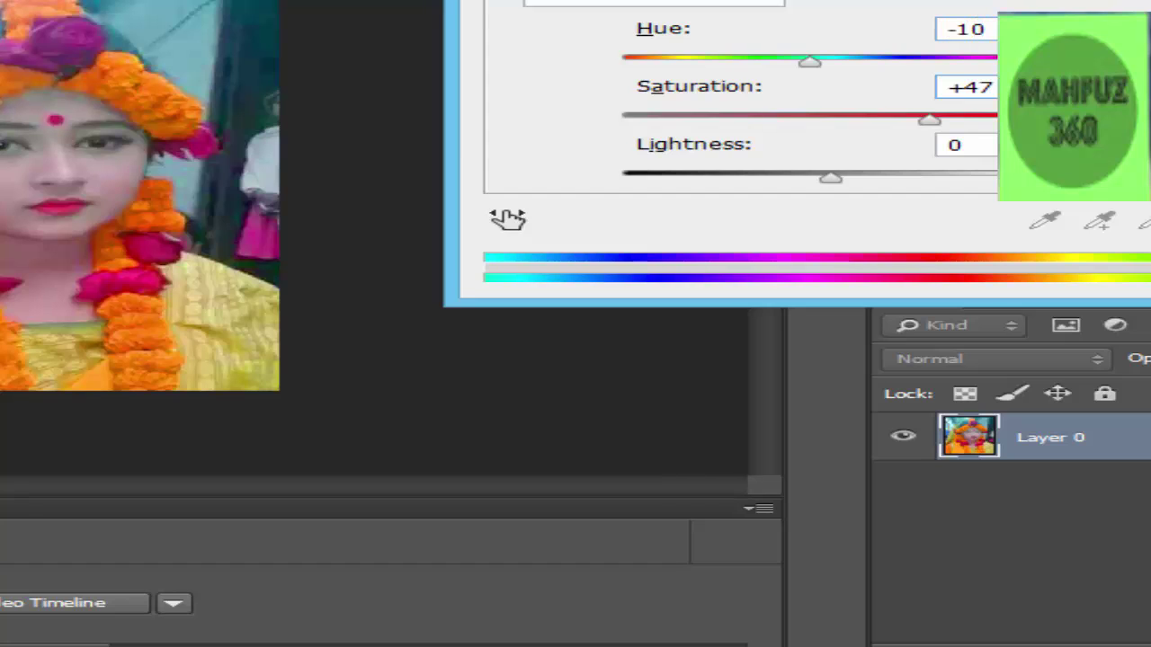
pyautogui.press('Return')
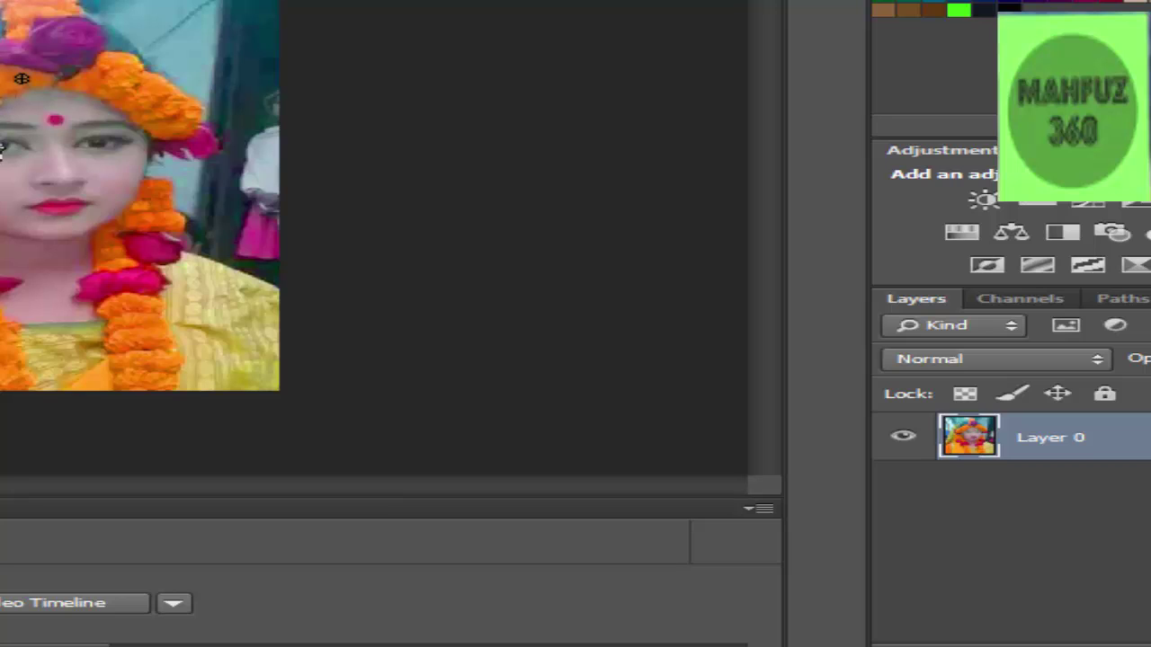
# Select the woman with her flower garlands, veil and clothing using the Quick Selection tool, leaving out the background
pyautogui.moveTo(36, 68); pyautogui.dragTo(51, 9)
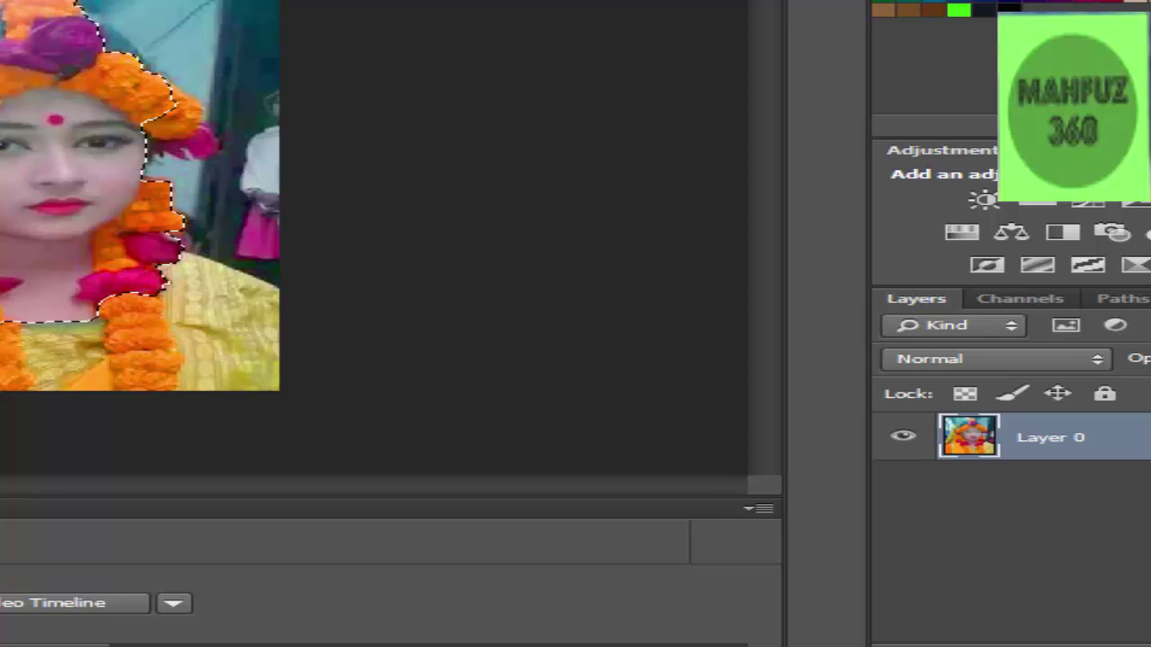
pyautogui.moveTo(66, 341)
pyautogui.mouseDown()
pyautogui.moveTo(267, 351)
pyautogui.moveTo(208, 295)
pyautogui.mouseUp()
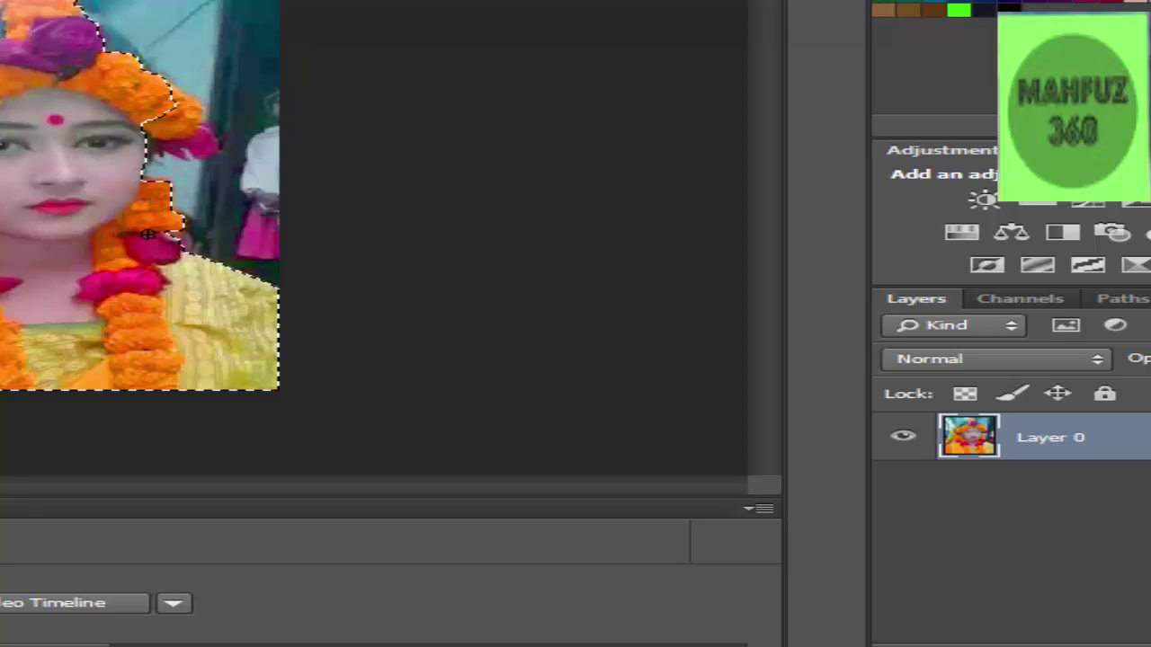
pyautogui.moveTo(137, 180)
pyautogui.mouseDown()
pyautogui.moveTo(200, 146)
pyautogui.moveTo(198, 183)
pyautogui.mouseUp()
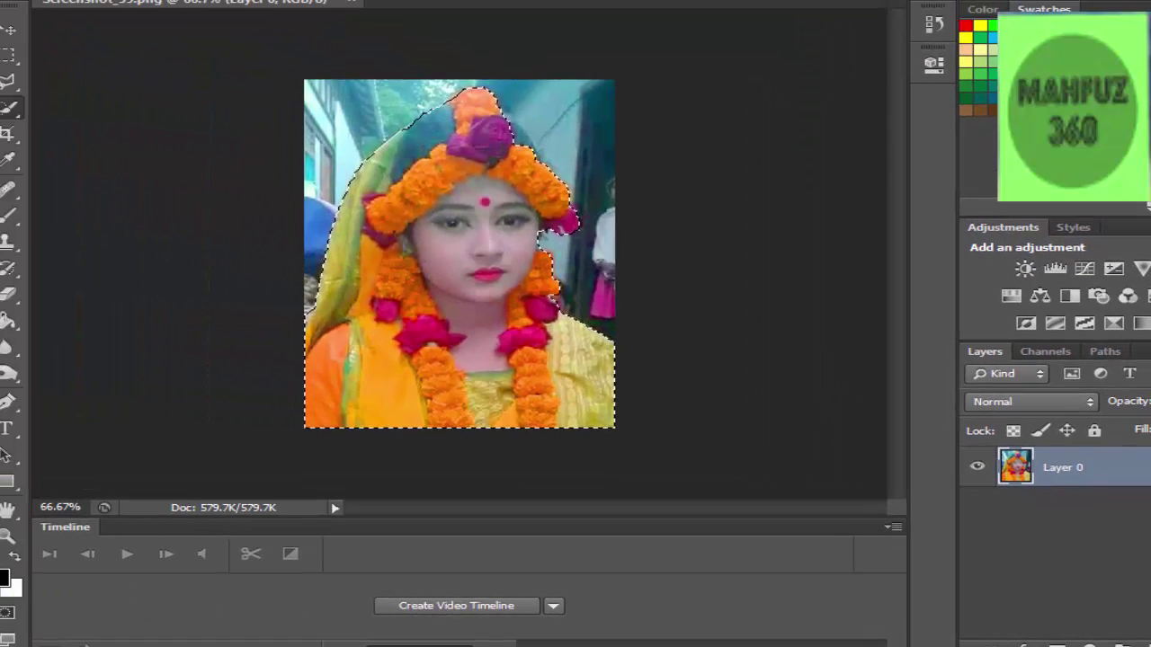
# Refine the selection's edge with a 4.2 px feather and output the cutout to a new layer
pyautogui.hotkey('ctrl', 'alt', 'r')
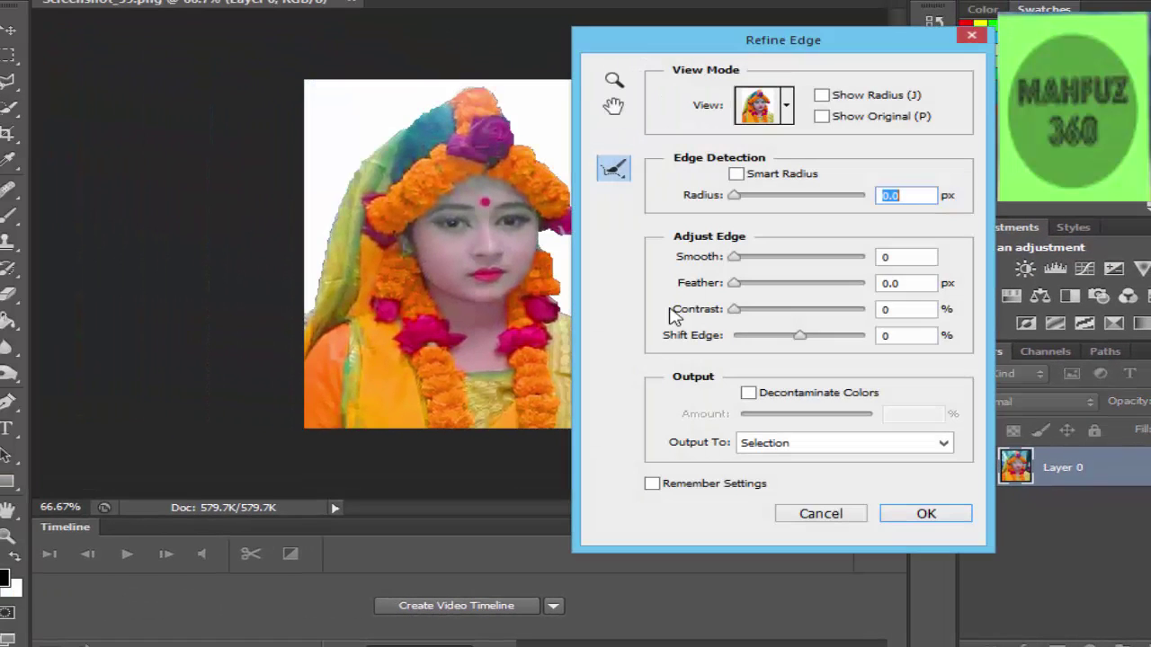
pyautogui.moveTo(731, 284); pyautogui.dragTo(764, 285)
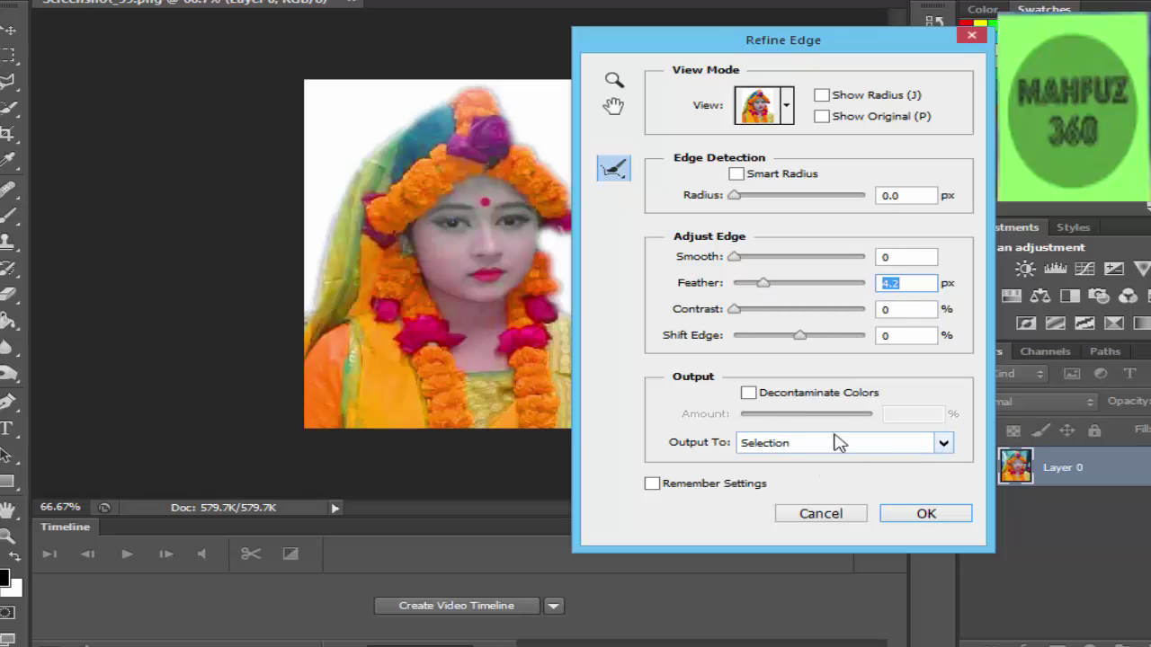
pyautogui.click(943, 443)
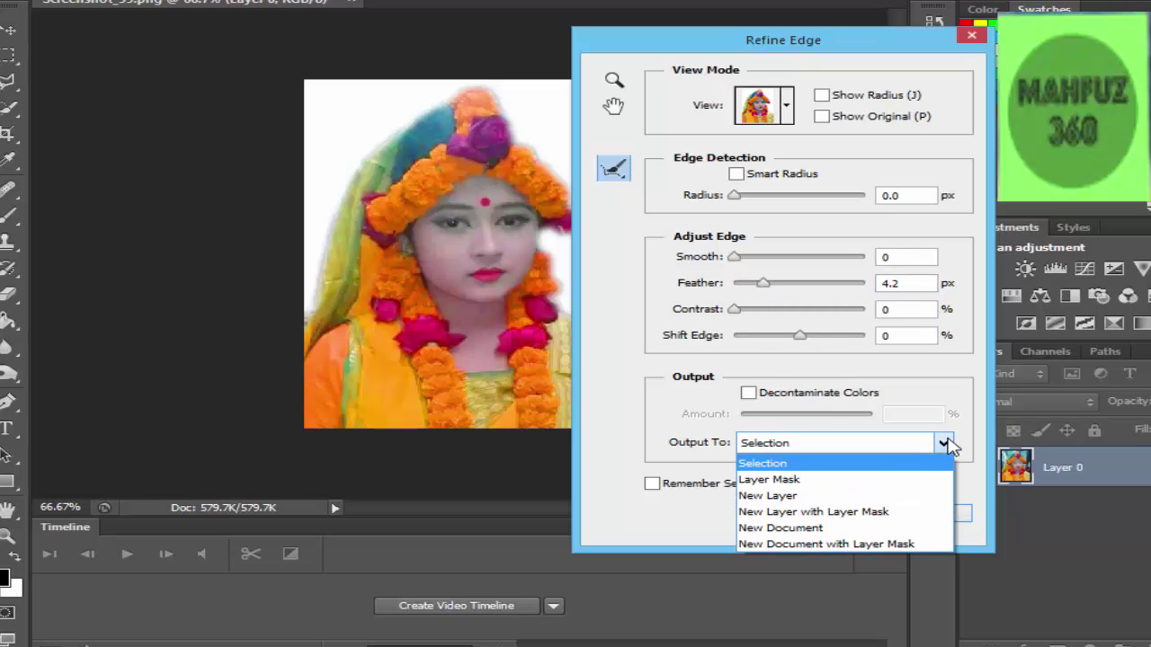
pyautogui.click(813, 497)
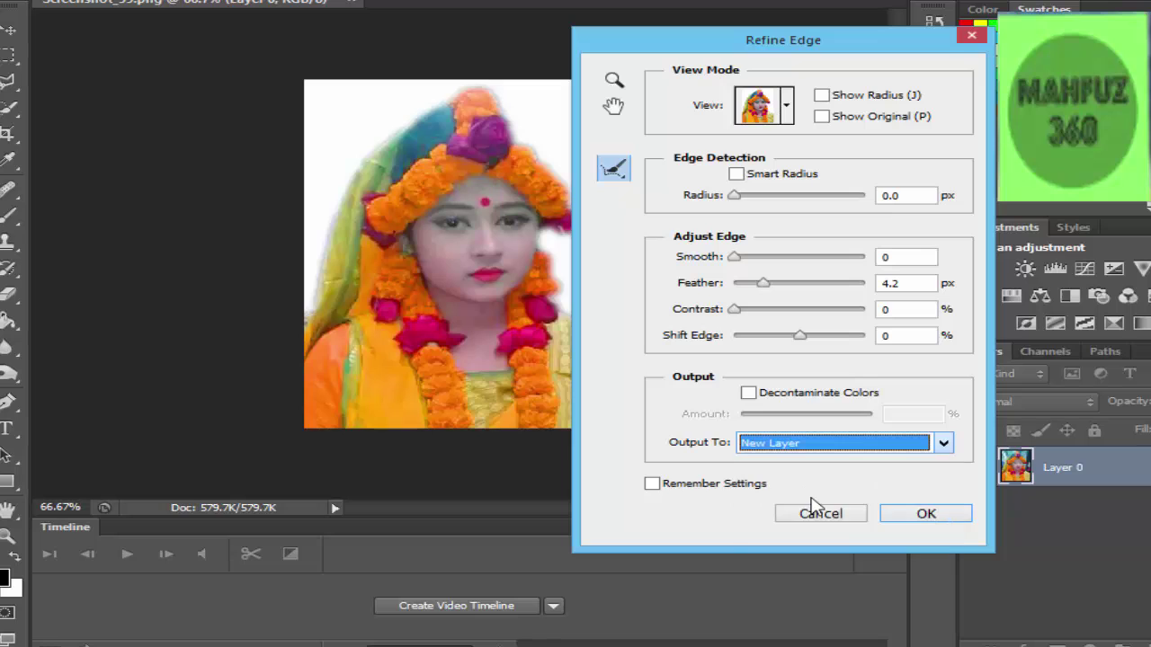
pyautogui.click(919, 514)
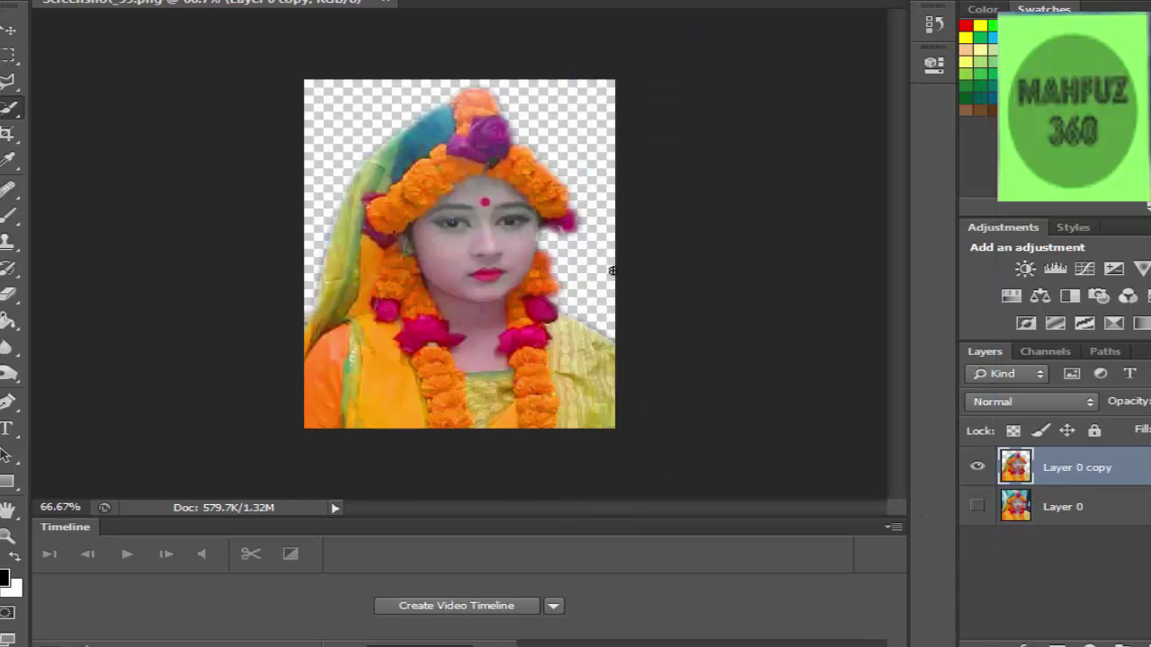
# Set the foreground color to bright green 31f60a
pyautogui.click(5, 580)
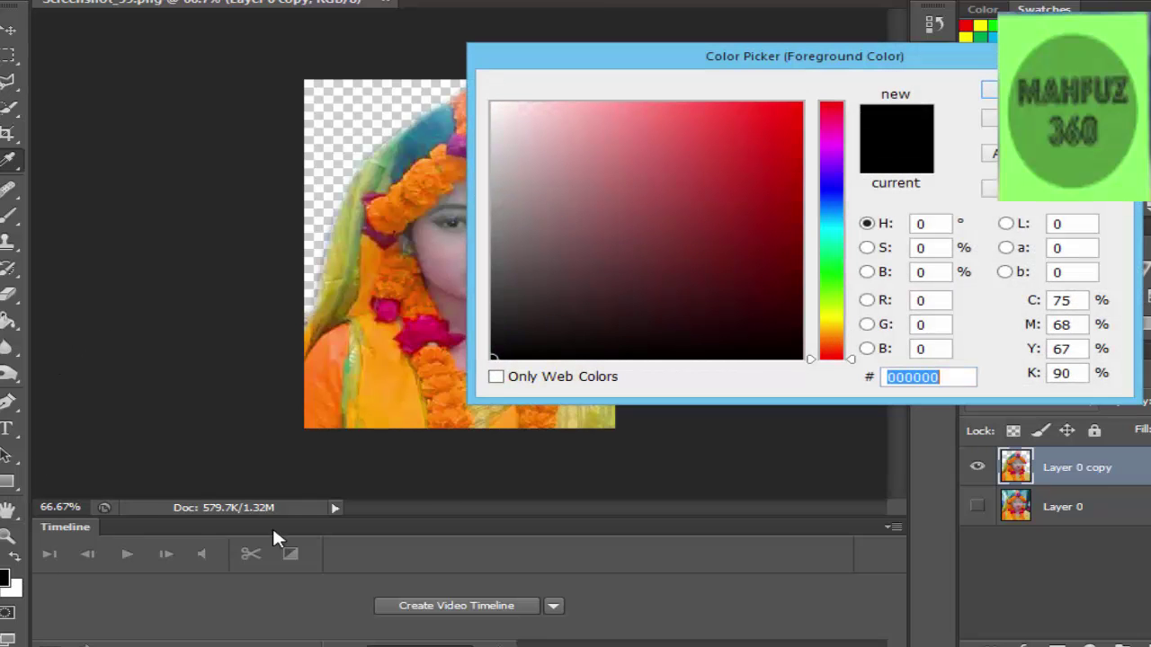
pyautogui.click(831, 266)
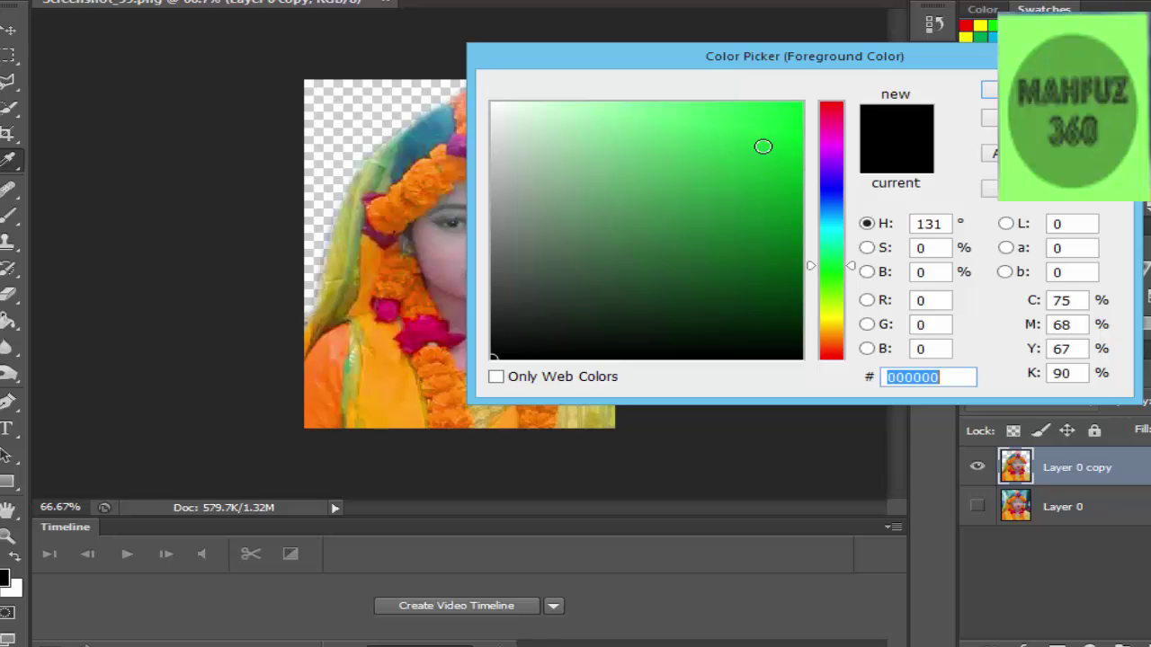
pyautogui.click(834, 252)
pyautogui.moveTo(834, 253); pyautogui.dragTo(835, 282)
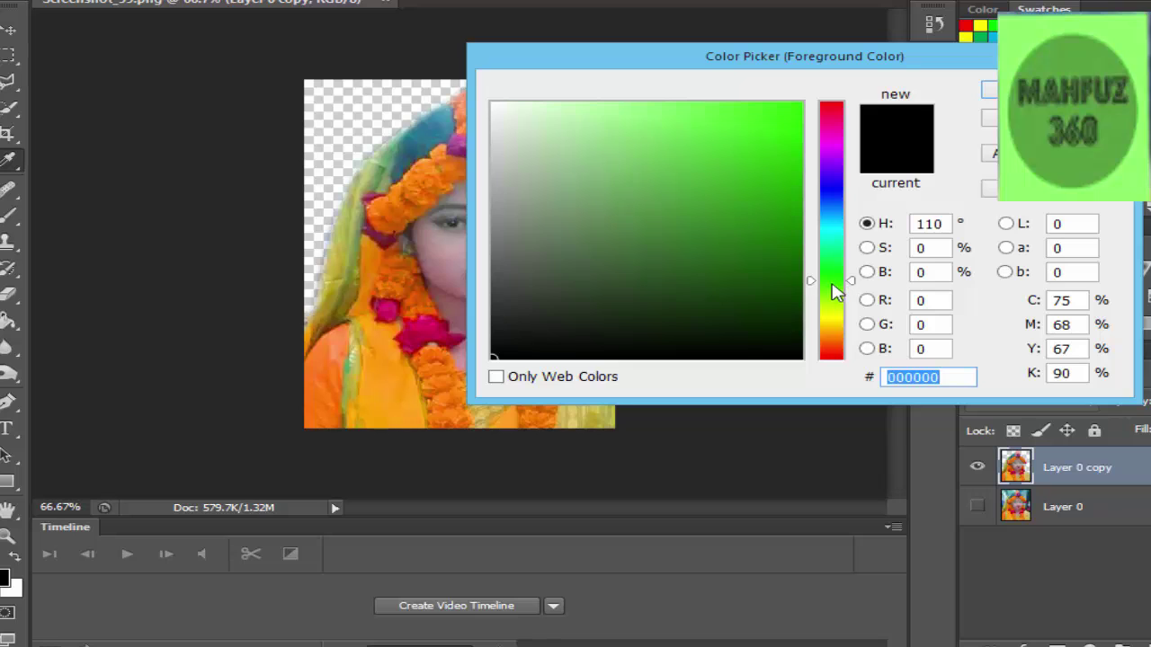
pyautogui.click(748, 128)
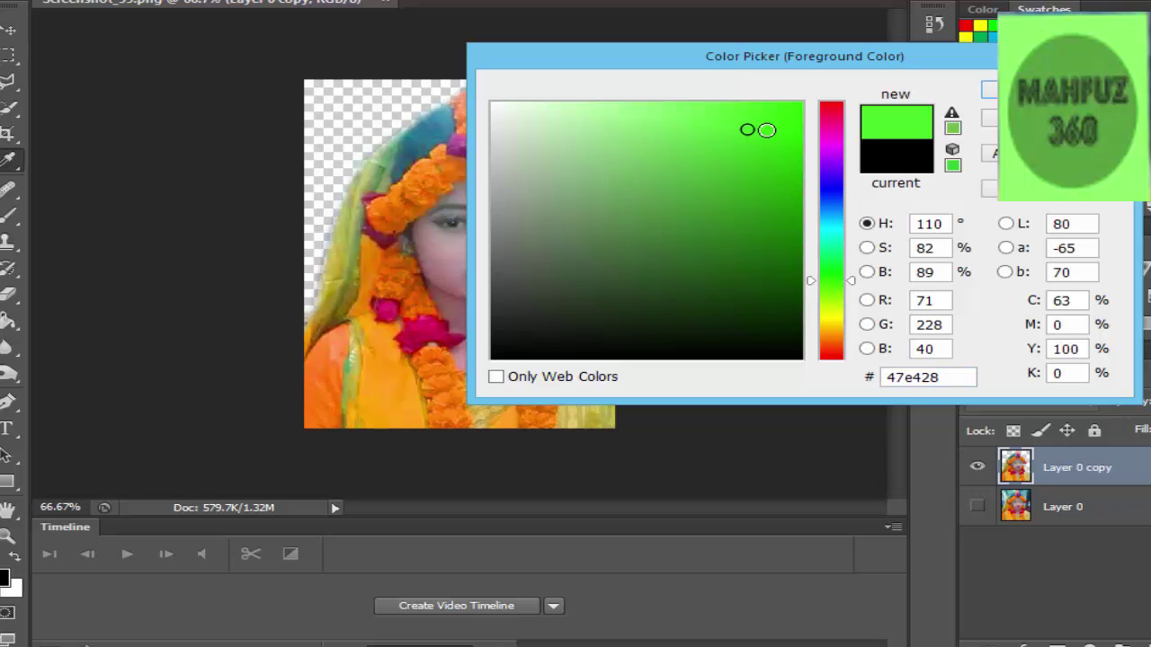
pyautogui.moveTo(765, 129)
pyautogui.mouseDown()
pyautogui.moveTo(796, 108)
pyautogui.moveTo(781, 131)
pyautogui.moveTo(789, 111)
pyautogui.mouseUp()
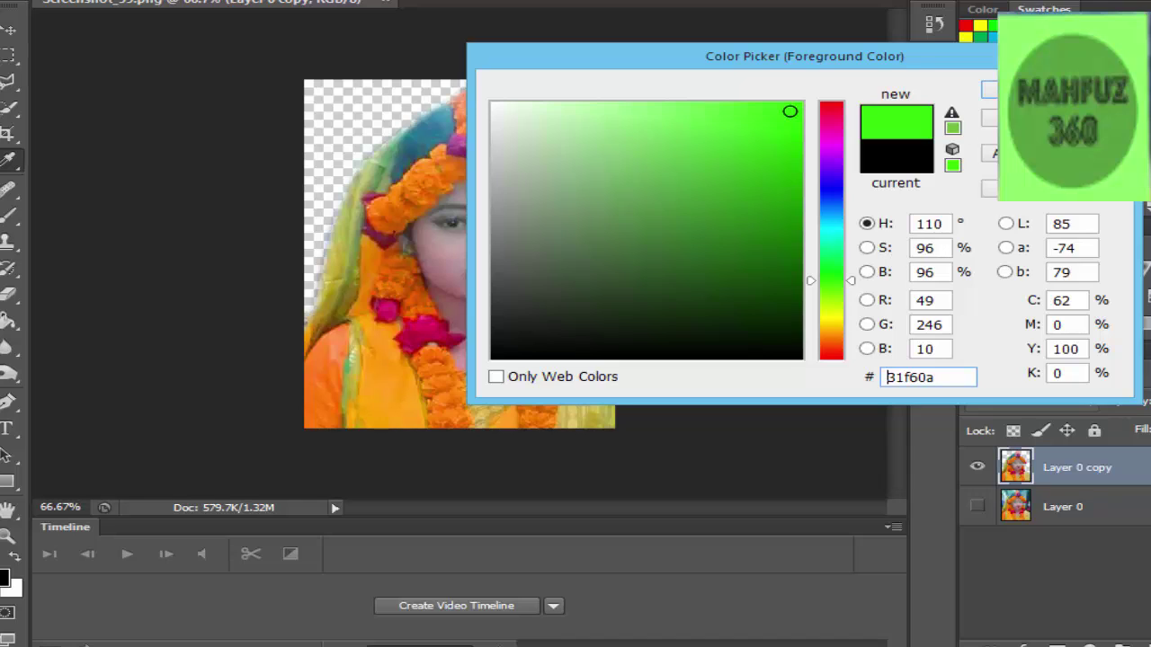
pyautogui.press('Return')
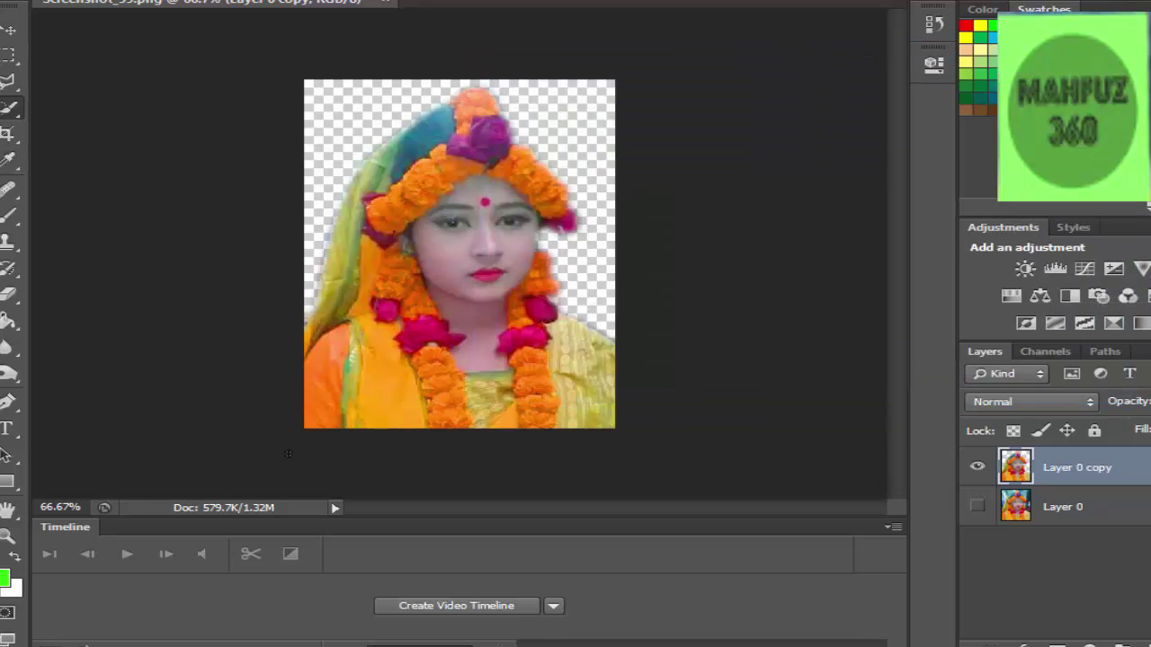
# Fill the transparent background around the woman with the green foreground color using the Paint Bucket tool
pyautogui.click(8, 321)
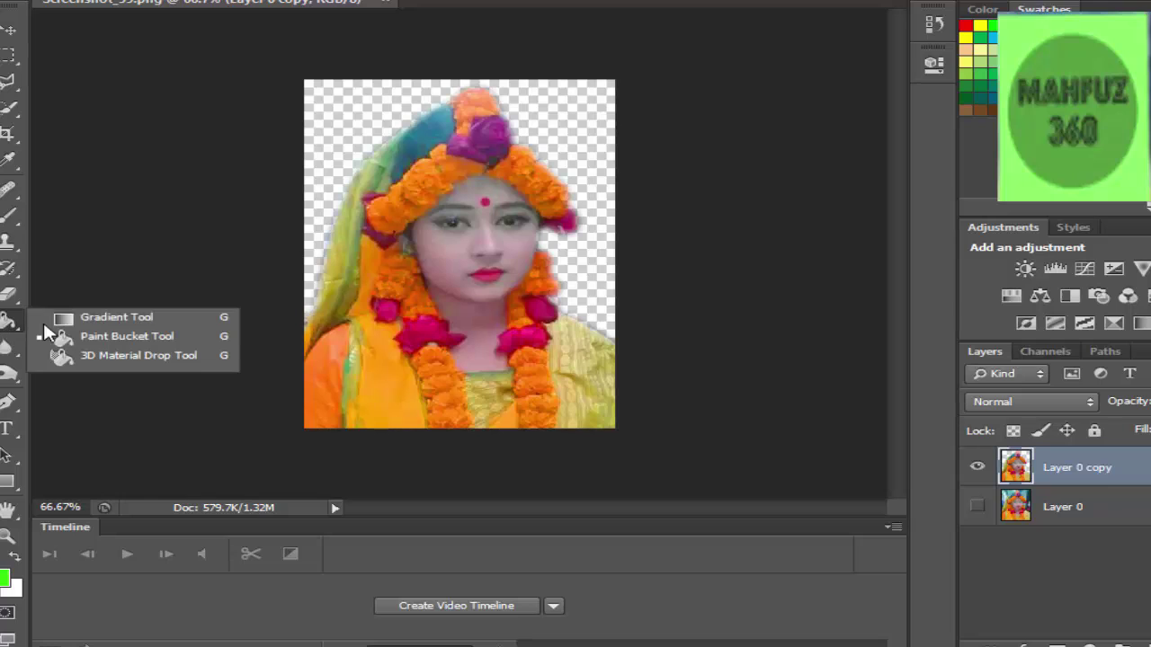
pyautogui.click(144, 345)
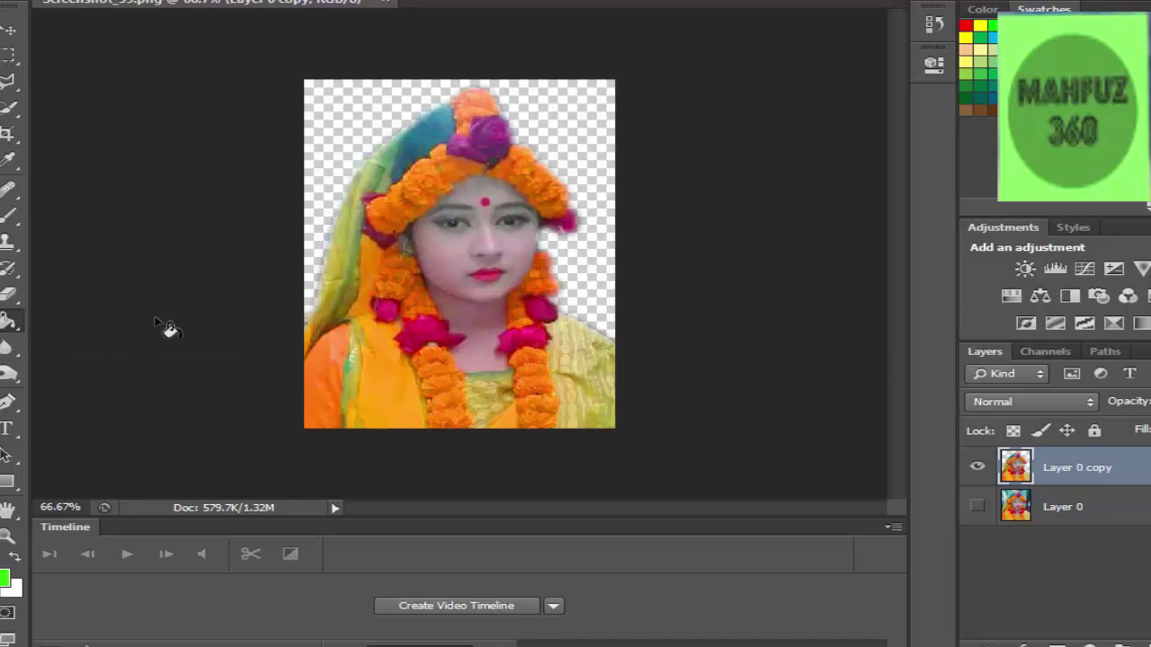
pyautogui.click(320, 119)
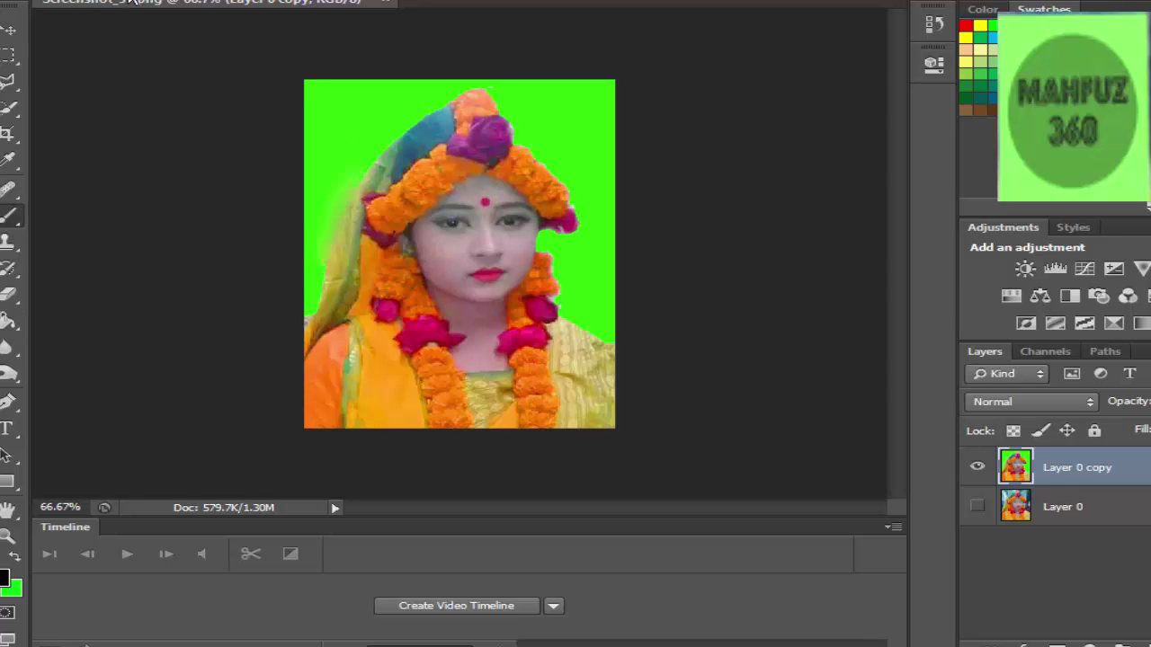
# Darken both eyebrows by painting along them in black with a 5 px brush
pyautogui.rightClick(79, 34)
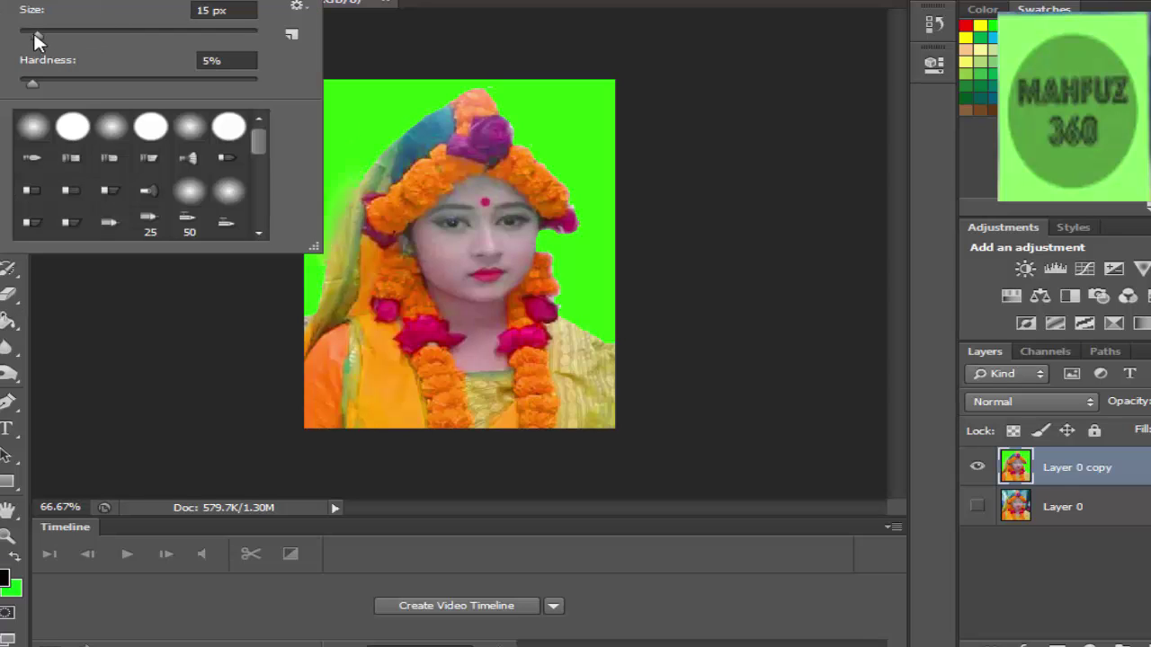
pyautogui.moveTo(34, 34); pyautogui.dragTo(29, 28)
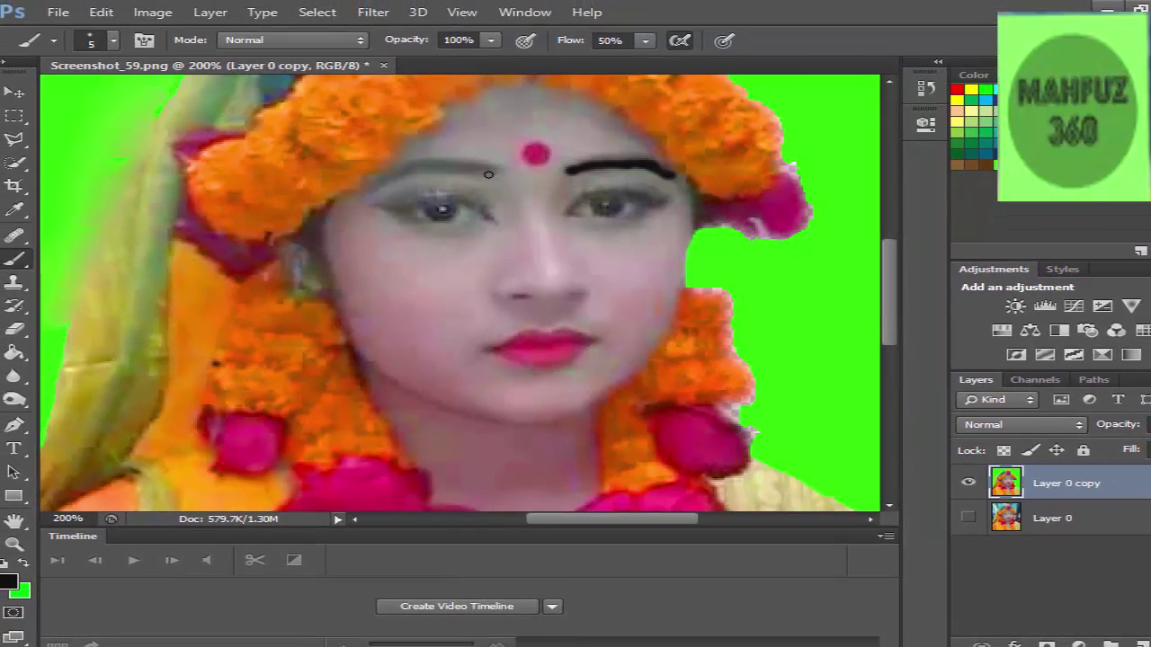
pyautogui.moveTo(488, 170)
pyautogui.mouseDown()
pyautogui.moveTo(445, 167)
pyautogui.moveTo(367, 188)
pyautogui.mouseUp()
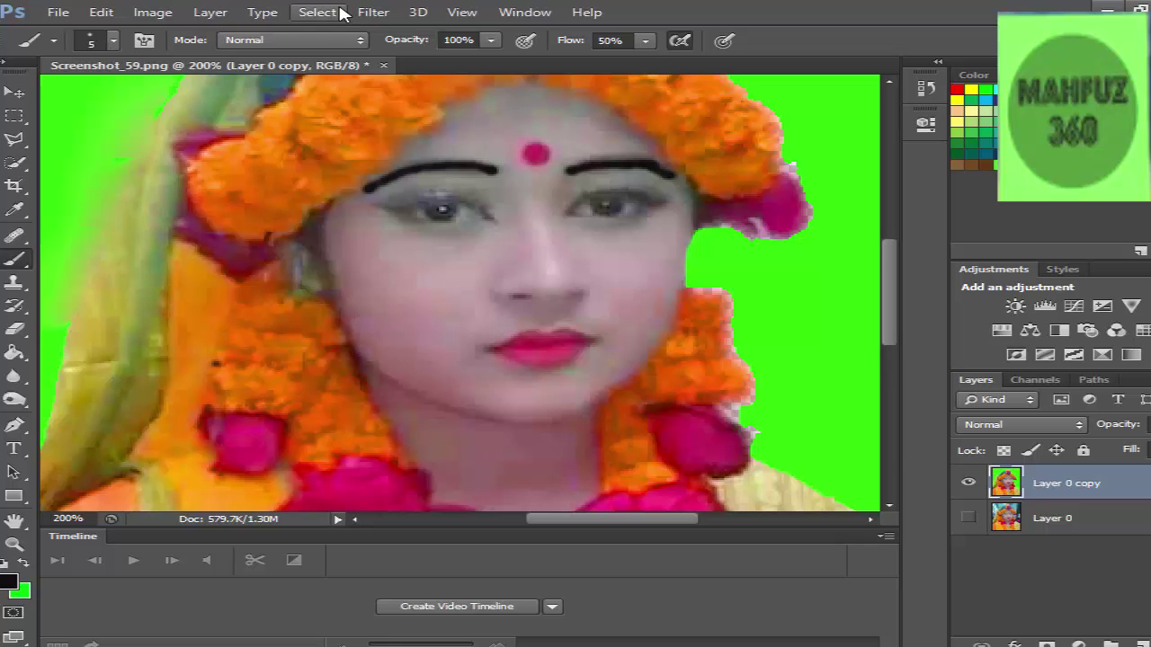
# Enlarge the woman's eyes slightly with the Bloat tool in the Liquify filter and apply it
pyautogui.click(370, 18)
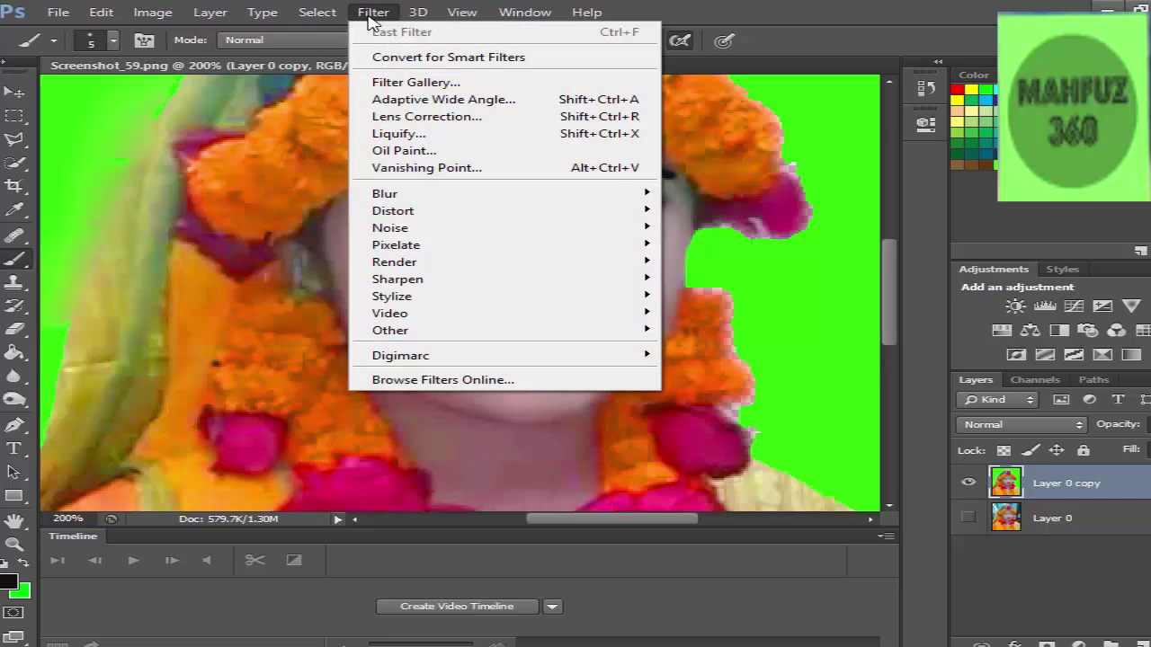
pyautogui.click(436, 134)
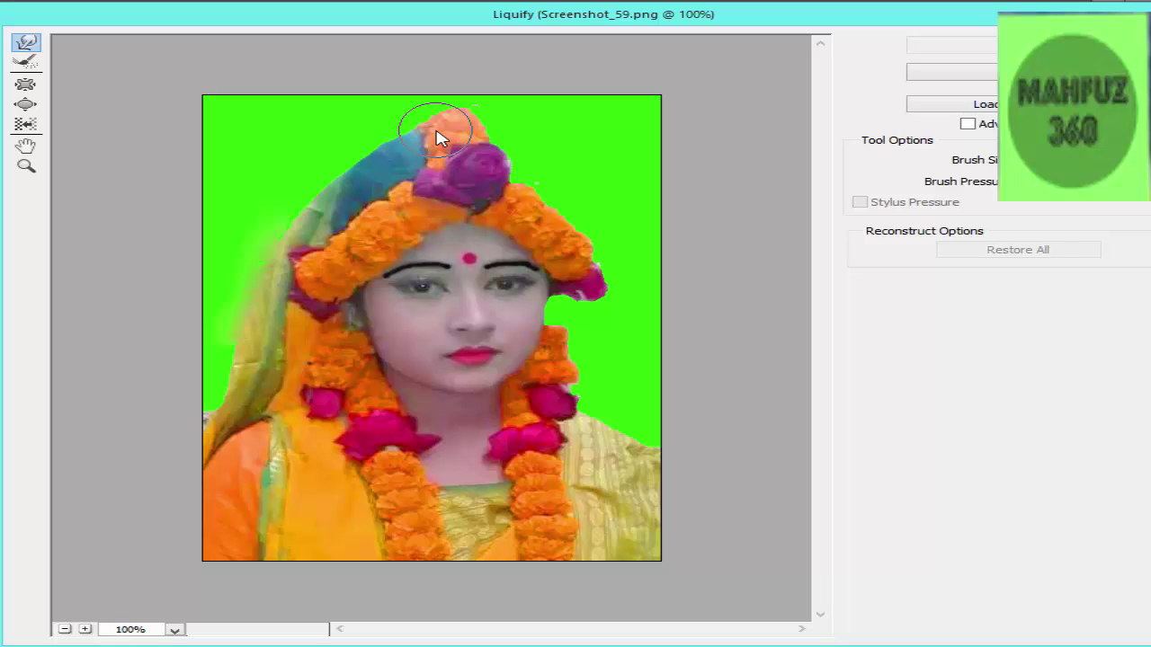
pyautogui.hotkey('ctrl', 'z')
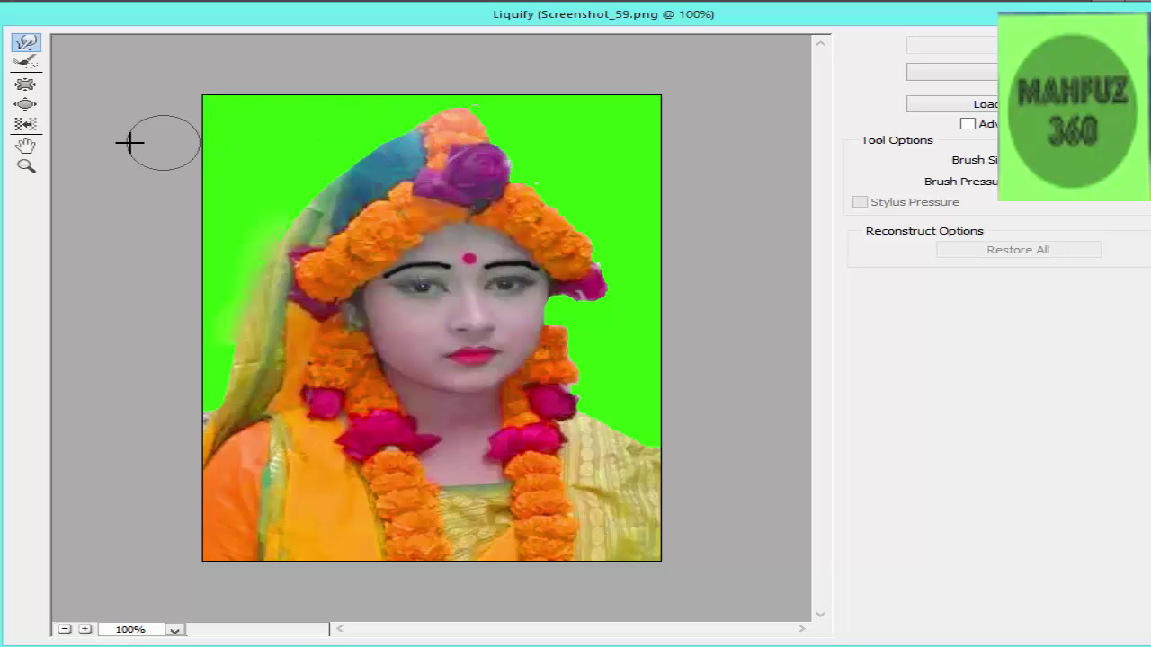
pyautogui.click(27, 106)
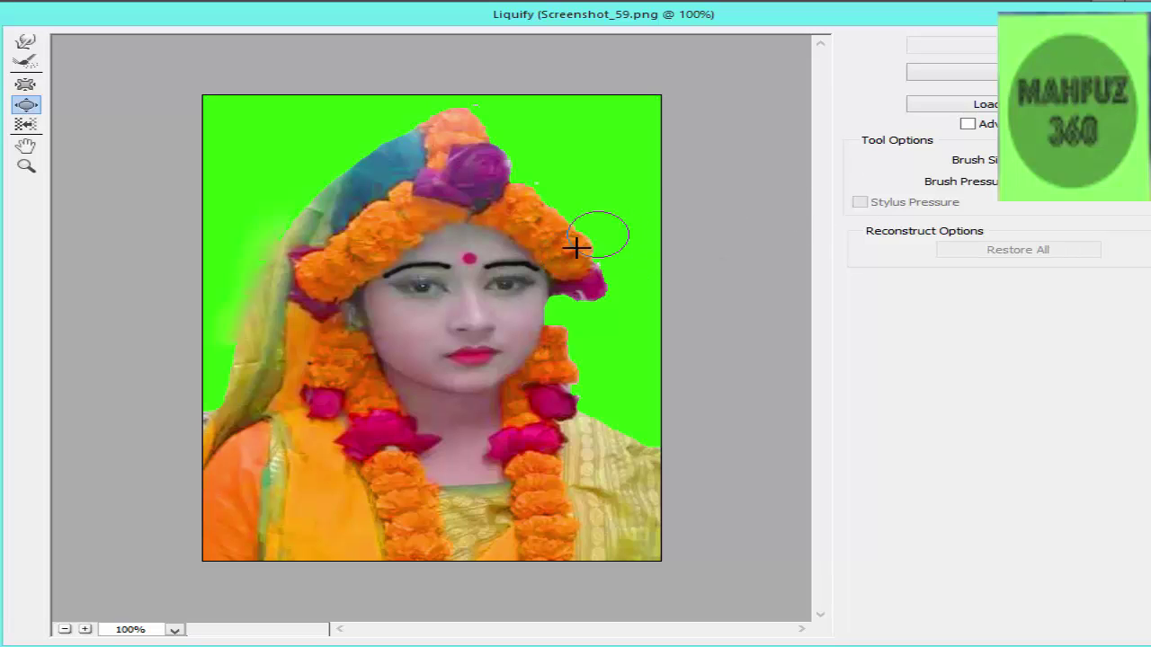
pyautogui.click(511, 285)
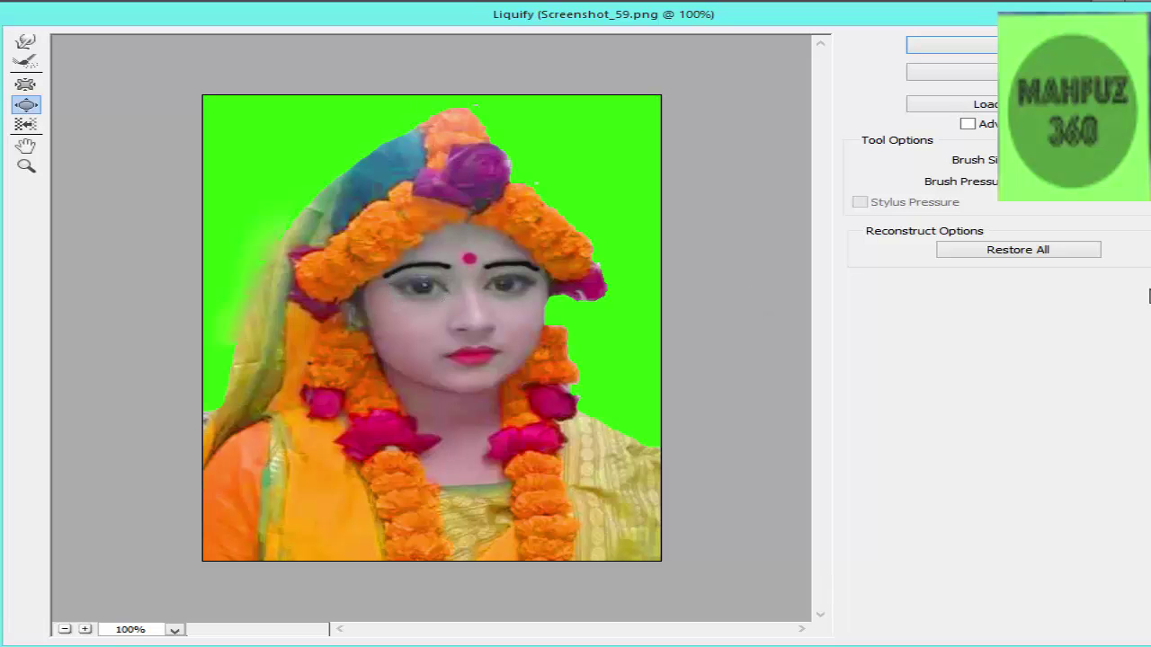
pyautogui.click(952, 45)
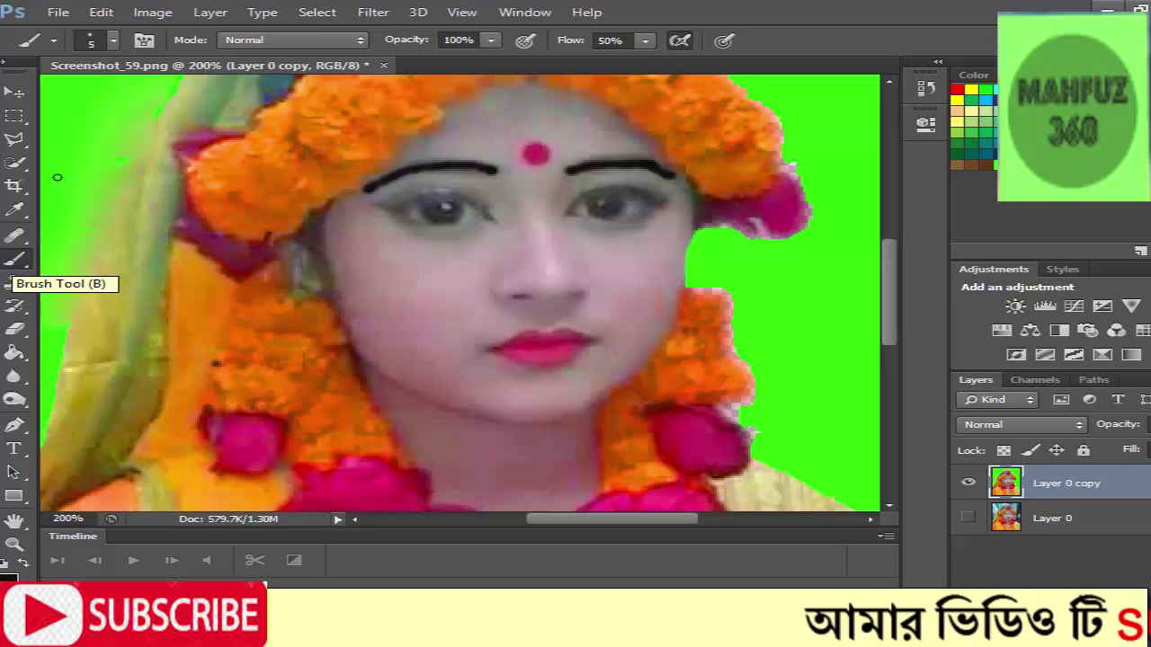
# Darken both irises by painting over them in black with a 17 px brush
pyautogui.click(112, 42)
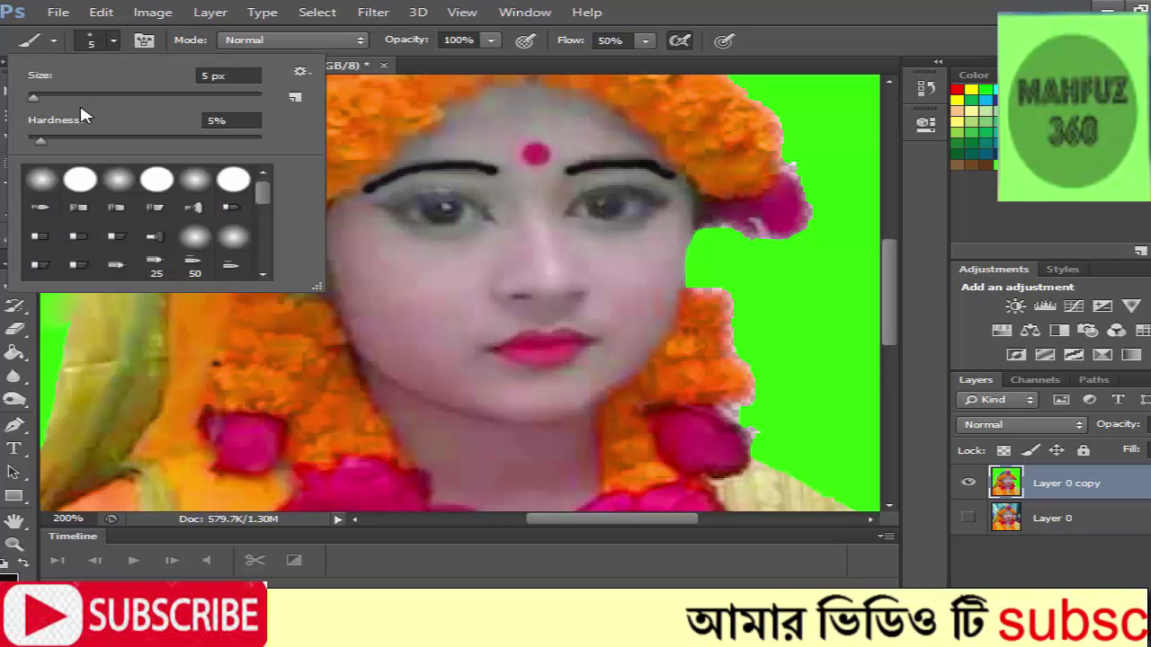
pyautogui.moveTo(33, 97); pyautogui.dragTo(51, 101)
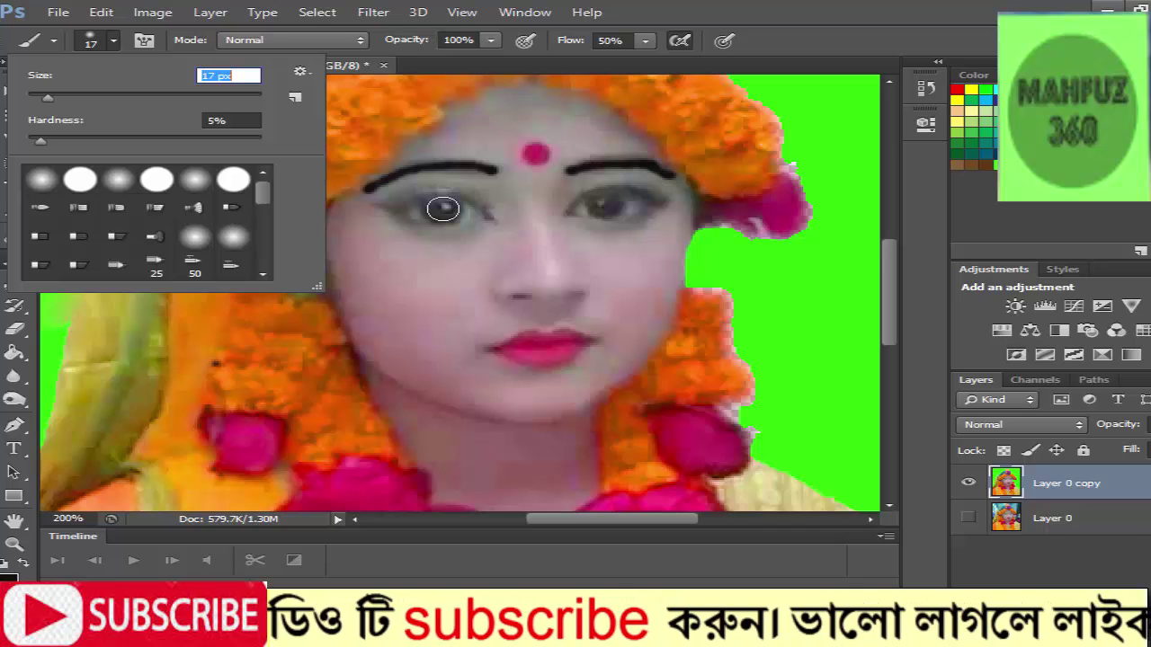
pyautogui.click(442, 209)
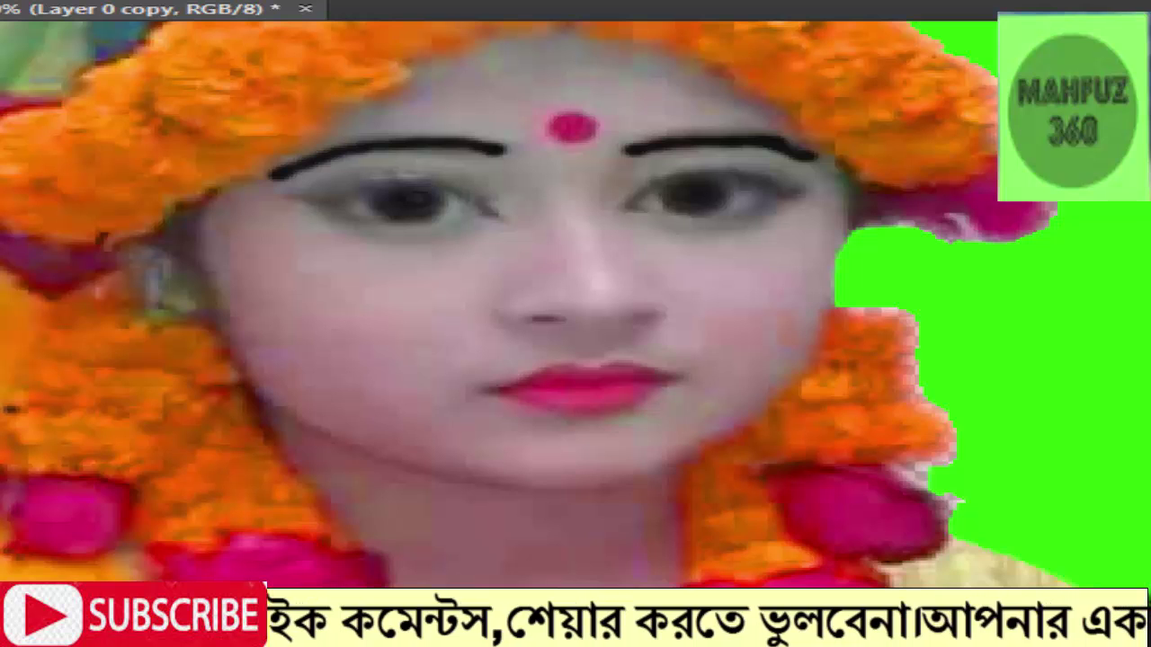
# Change the foreground color to near-white and add a tiny highlight dot to each pupil with a smaller brush
pyautogui.click(2, 575)
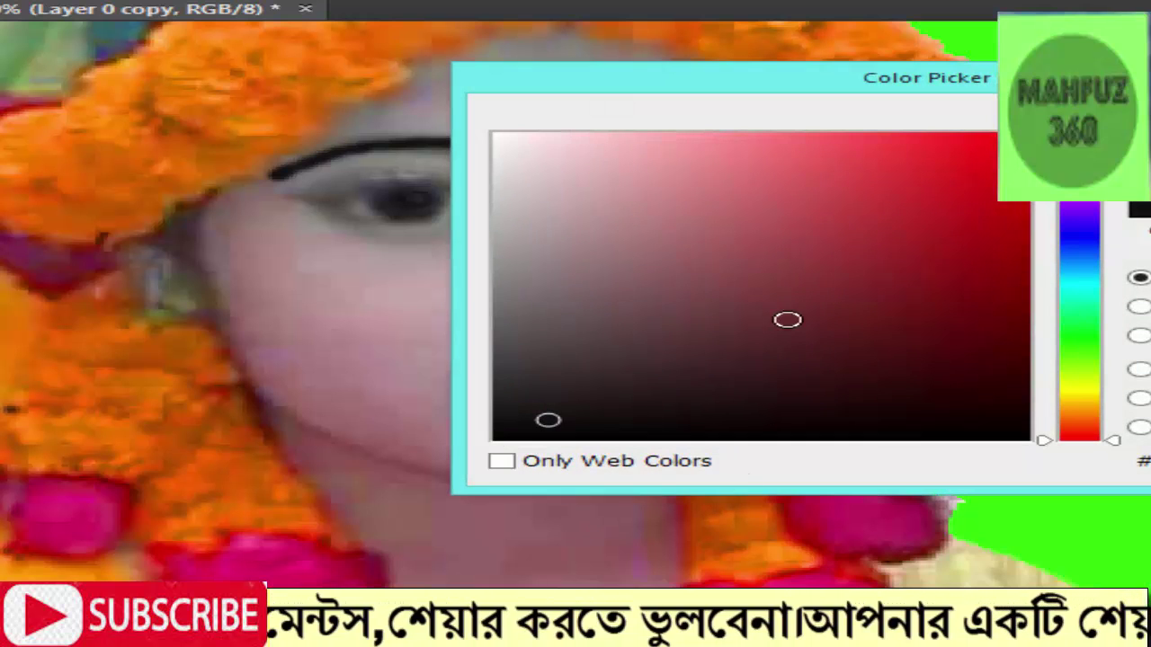
pyautogui.click(516, 139)
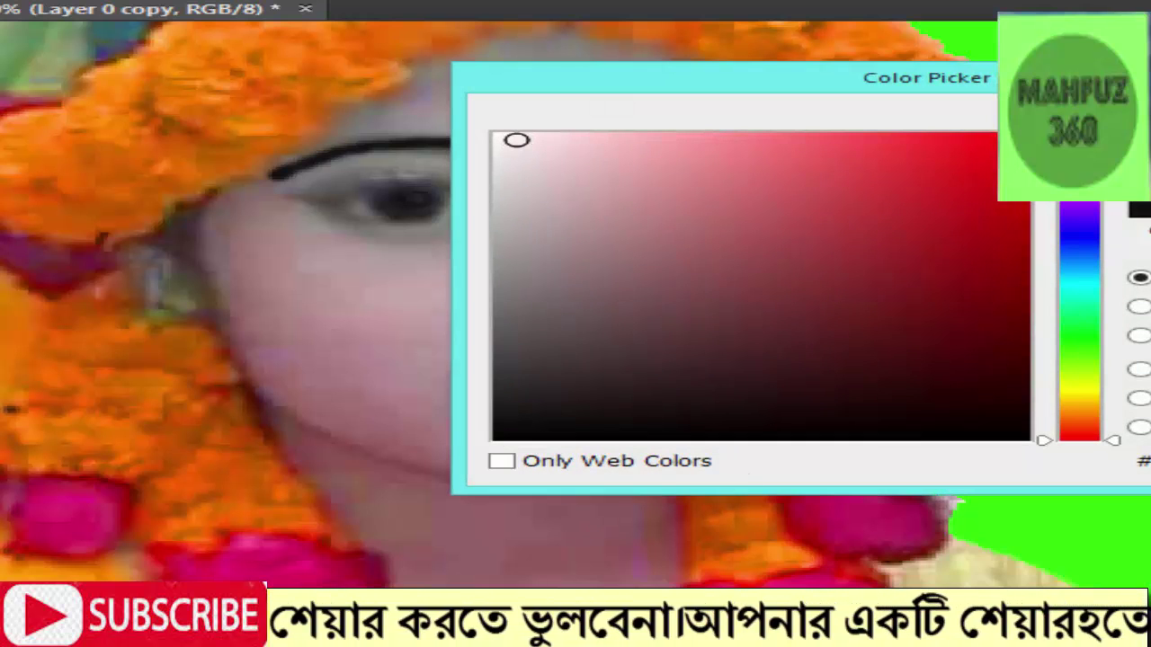
pyautogui.press('Return')
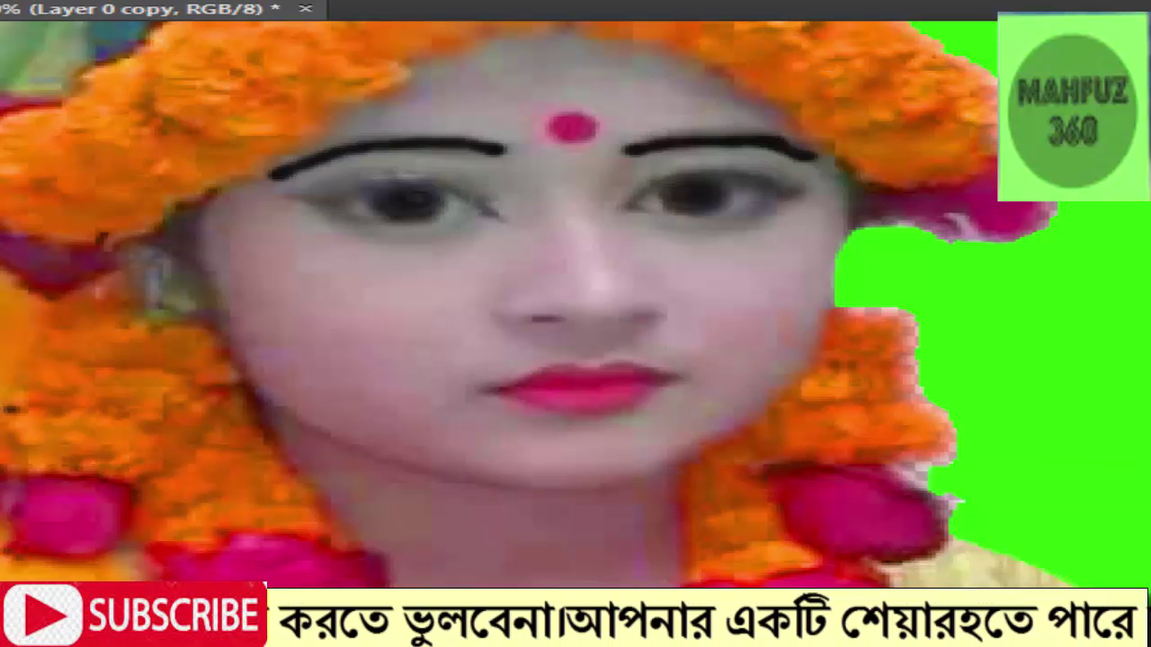
pyautogui.click(2, 2)
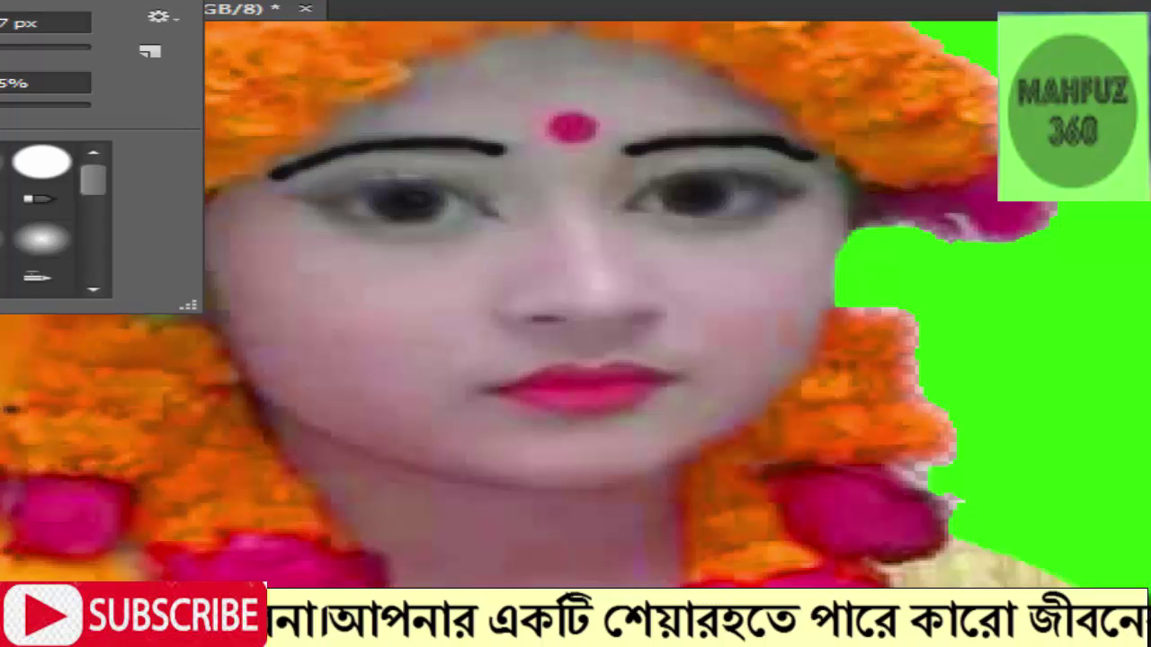
pyautogui.click(27, 22)
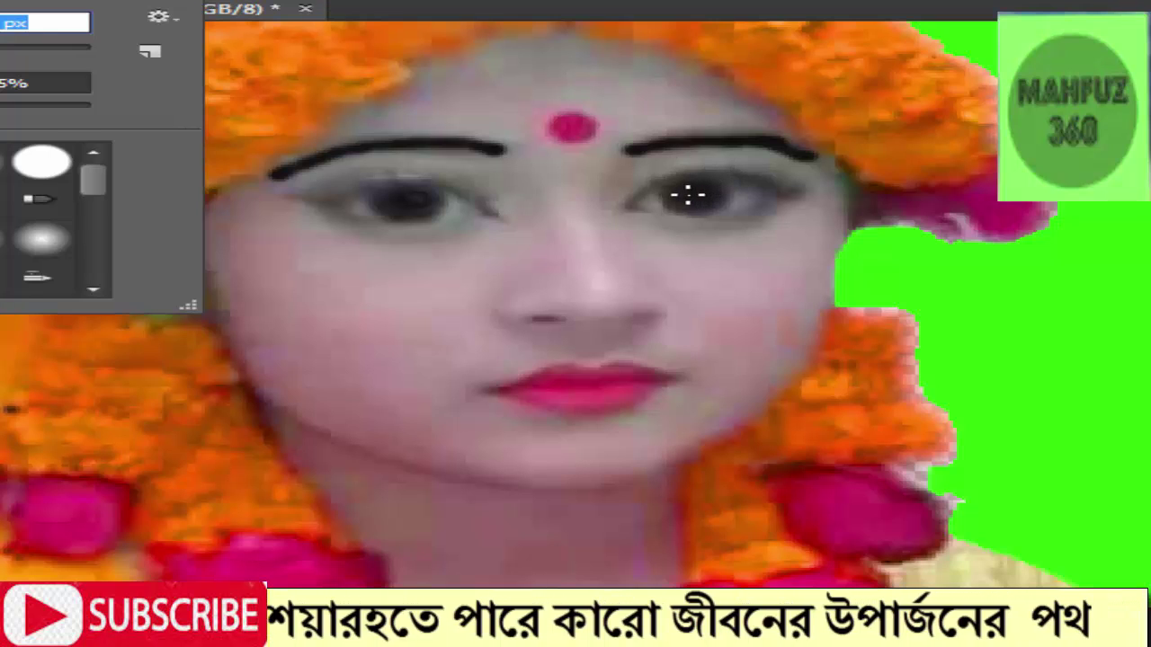
pyautogui.press('Return')
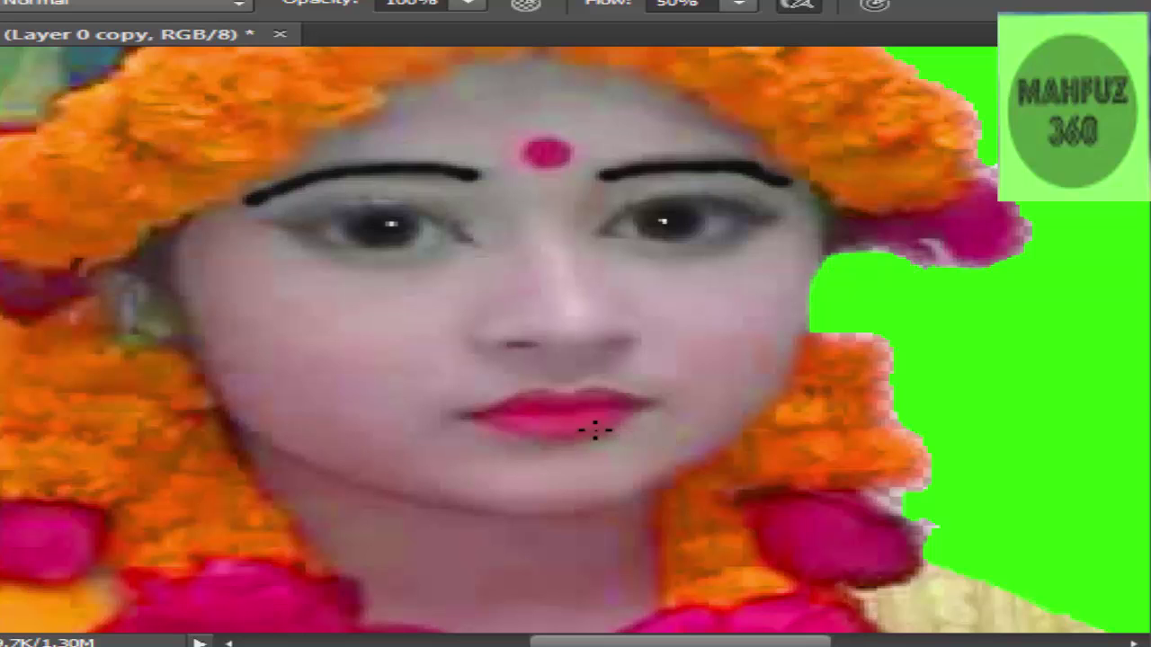
# Try the Eraser on the white of the eye beside the pupil, and undo the stroke
pyautogui.press('e')
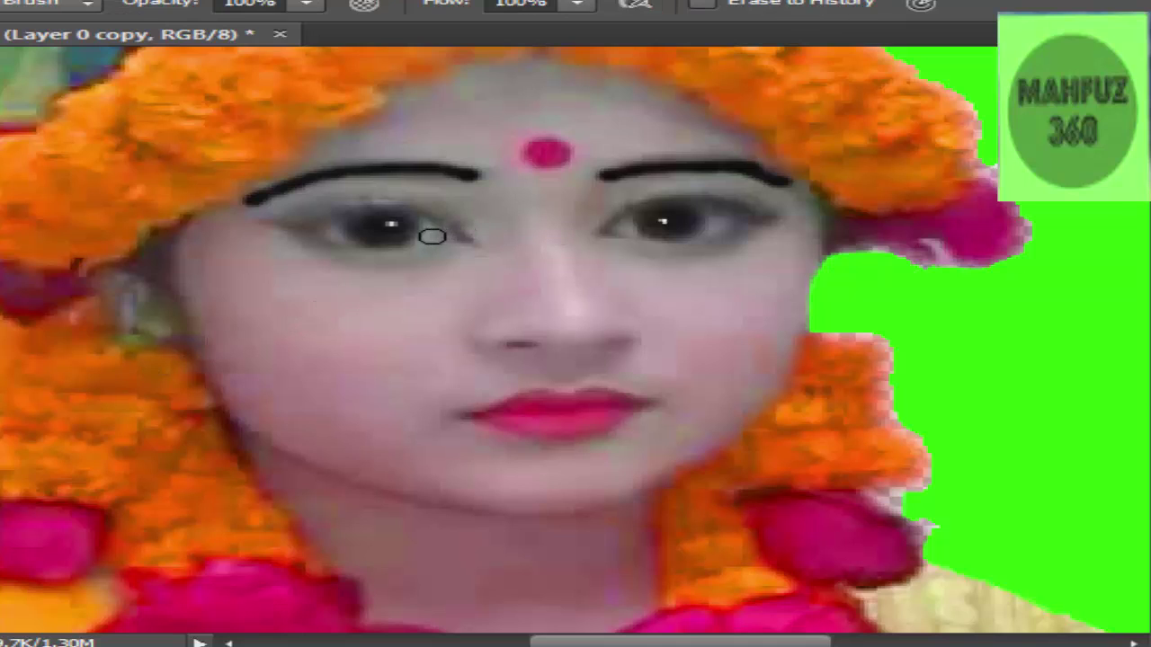
pyautogui.moveTo(432, 225); pyautogui.dragTo(433, 232)
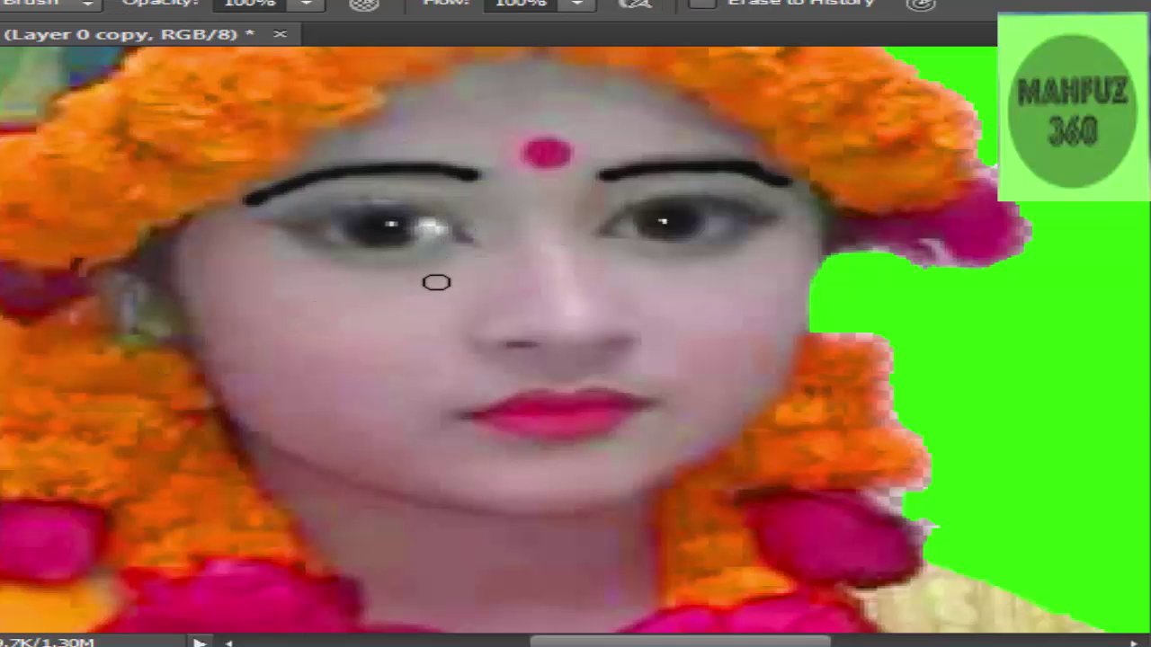
pyautogui.hotkey('ctrl', 'z')
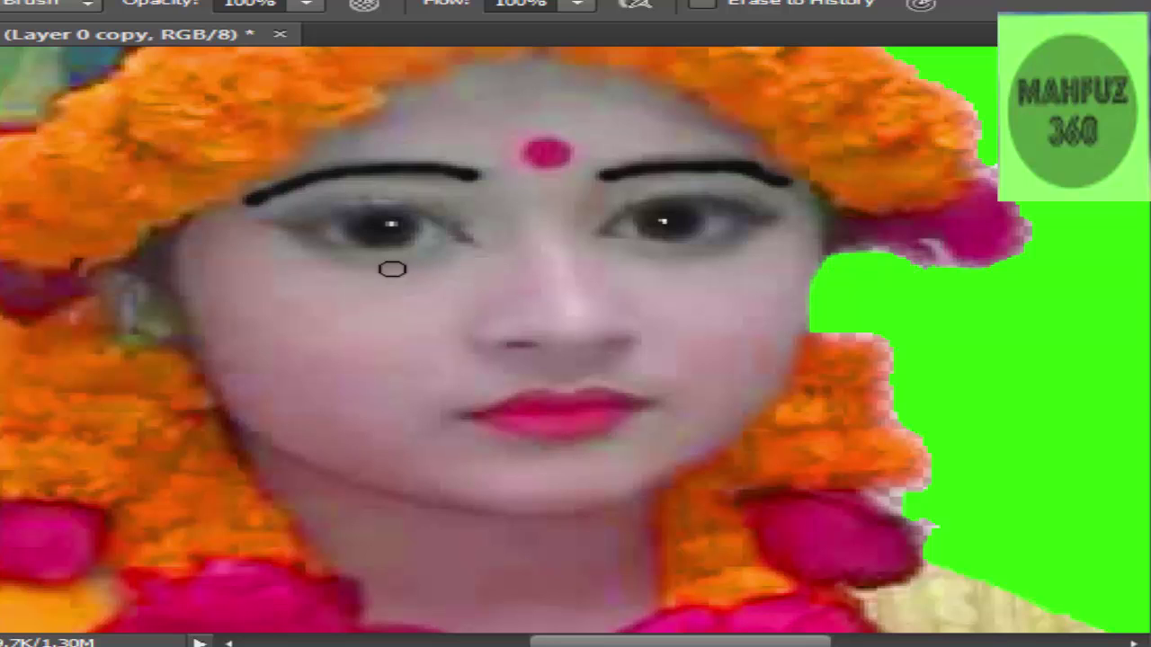
# Try brushing white over the eye white beside the pupil, and undo the brush stroke
pyautogui.press('b')
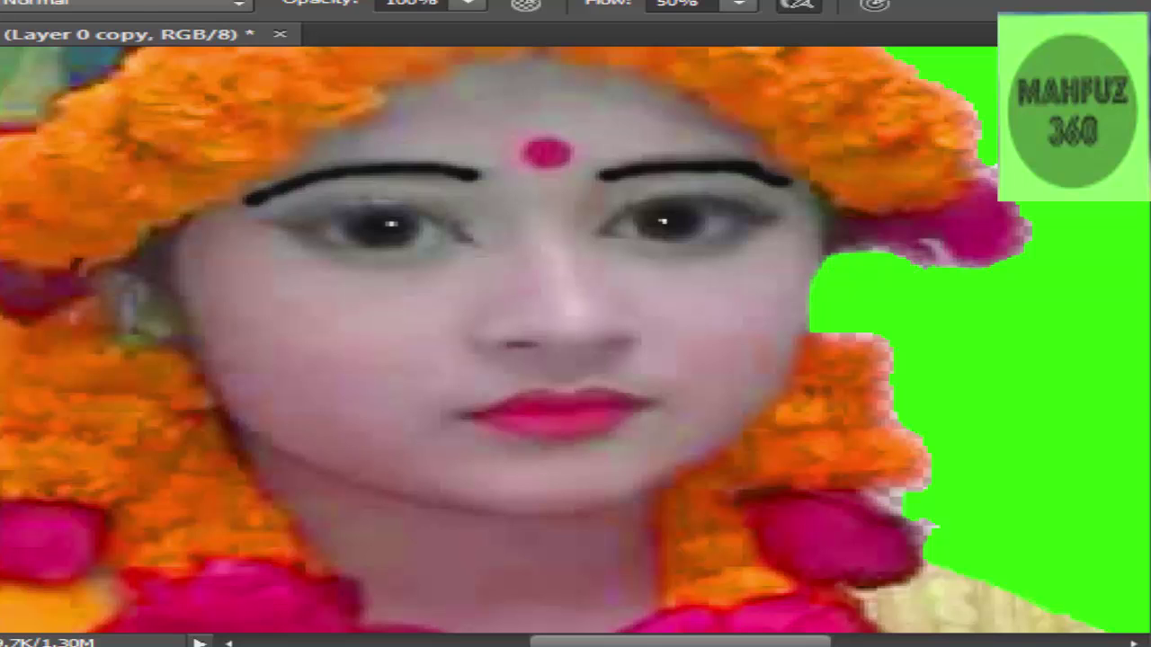
pyautogui.press('z')
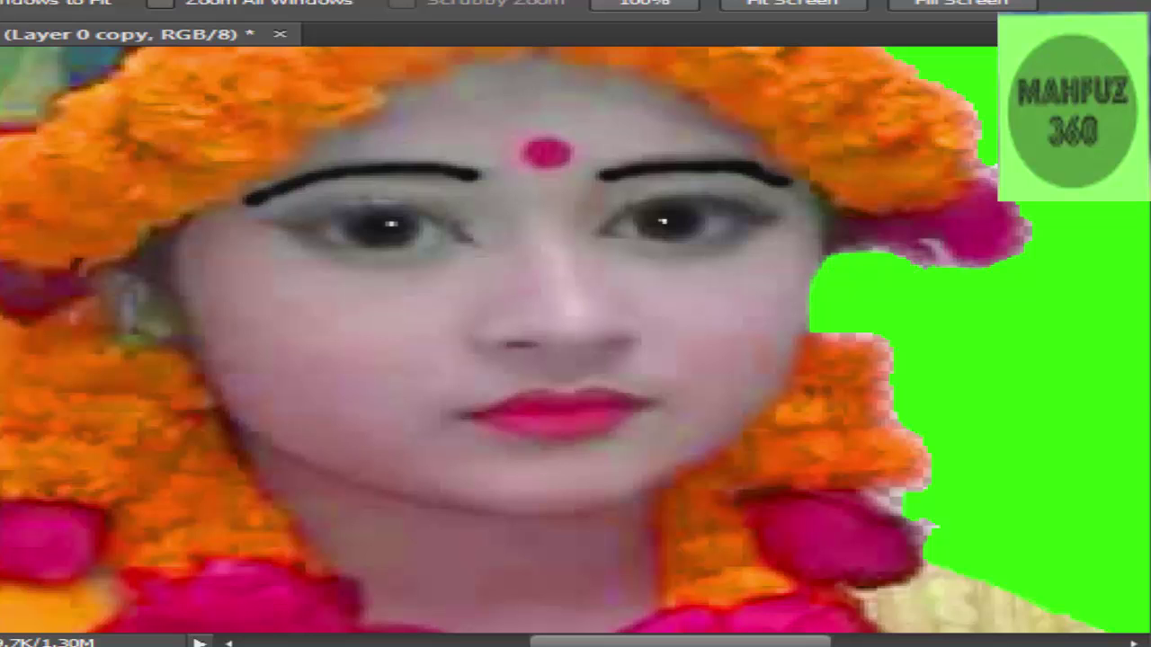
pyautogui.press('b')
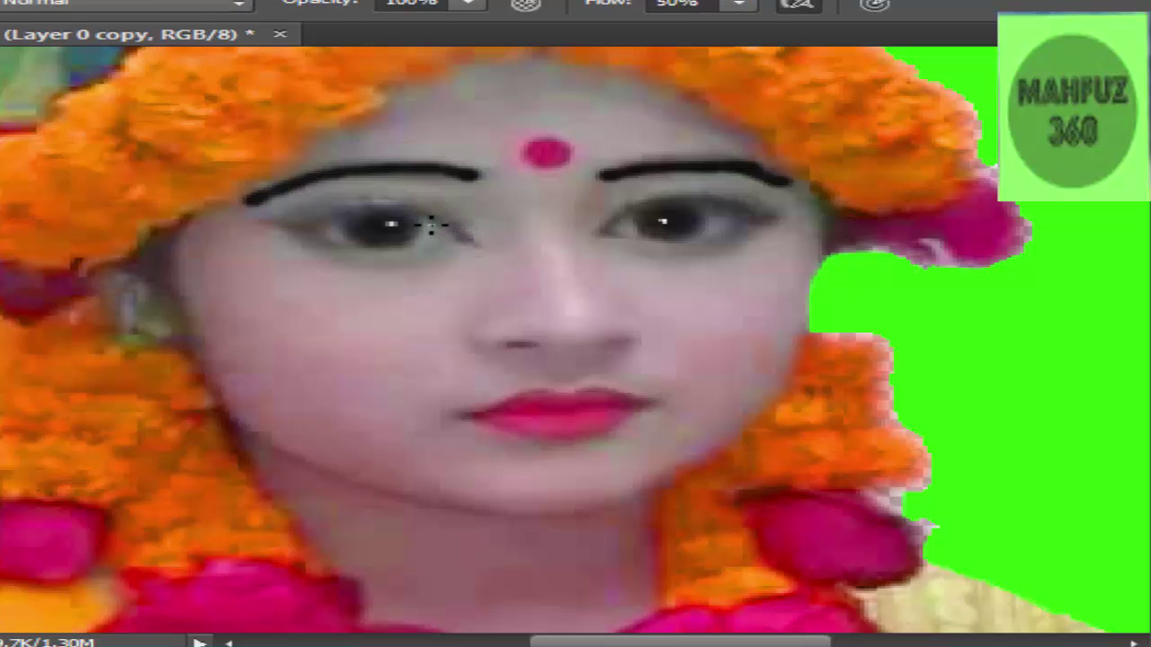
pyautogui.moveTo(431, 224); pyautogui.dragTo(429, 234)
pyautogui.hotkey('ctrl', 'z')
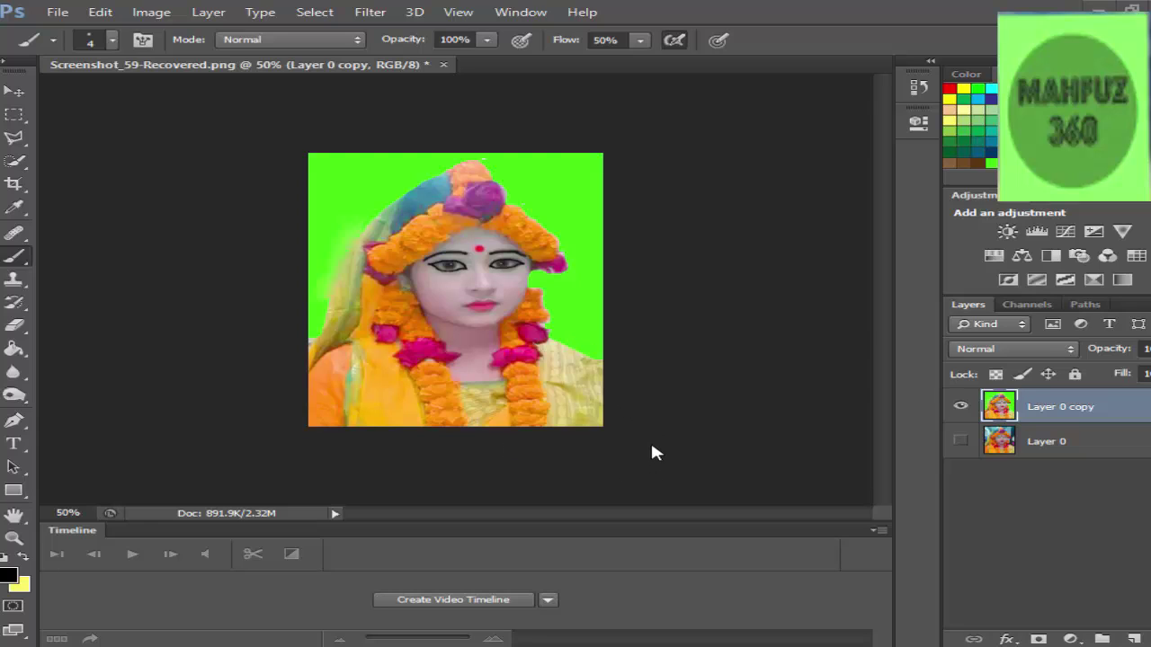
# Set the image's document size to 1.65 inches wide by 2.05 inches high and apply it
pyautogui.click(149, 18)
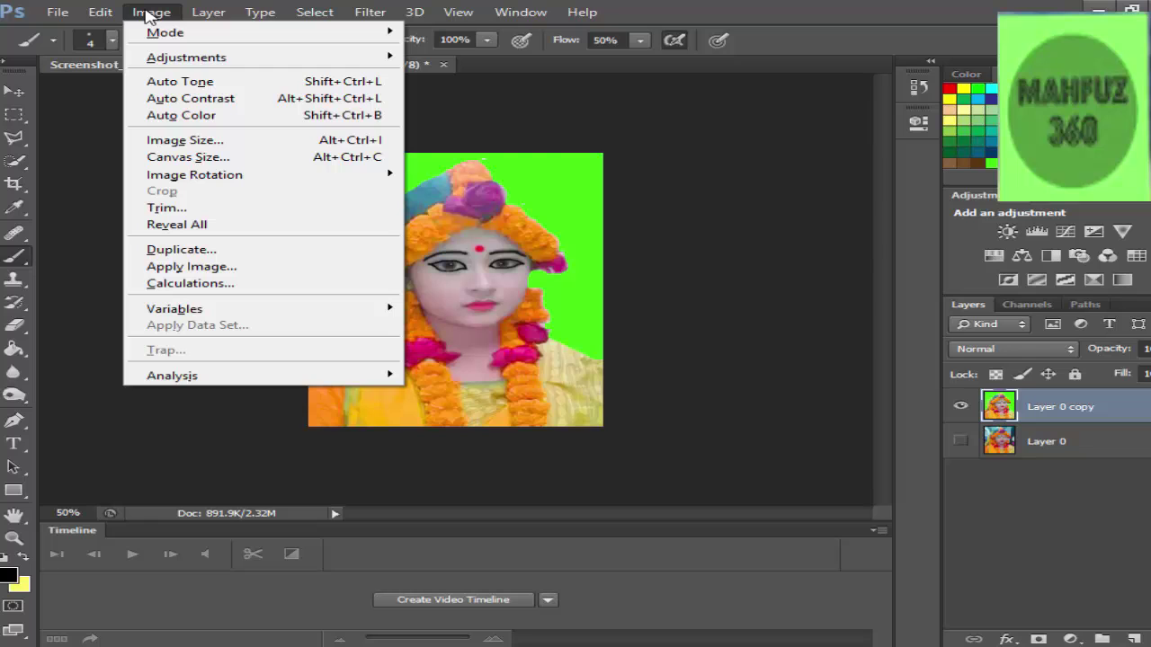
pyautogui.click(190, 141)
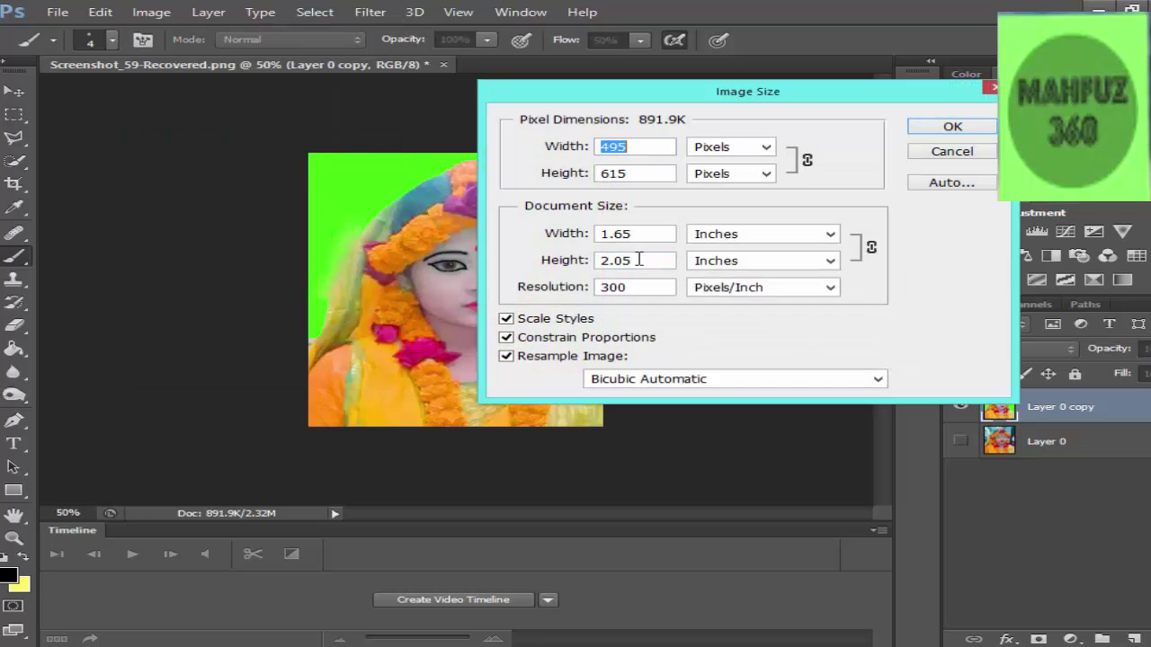
pyautogui.doubleClick(629, 233)
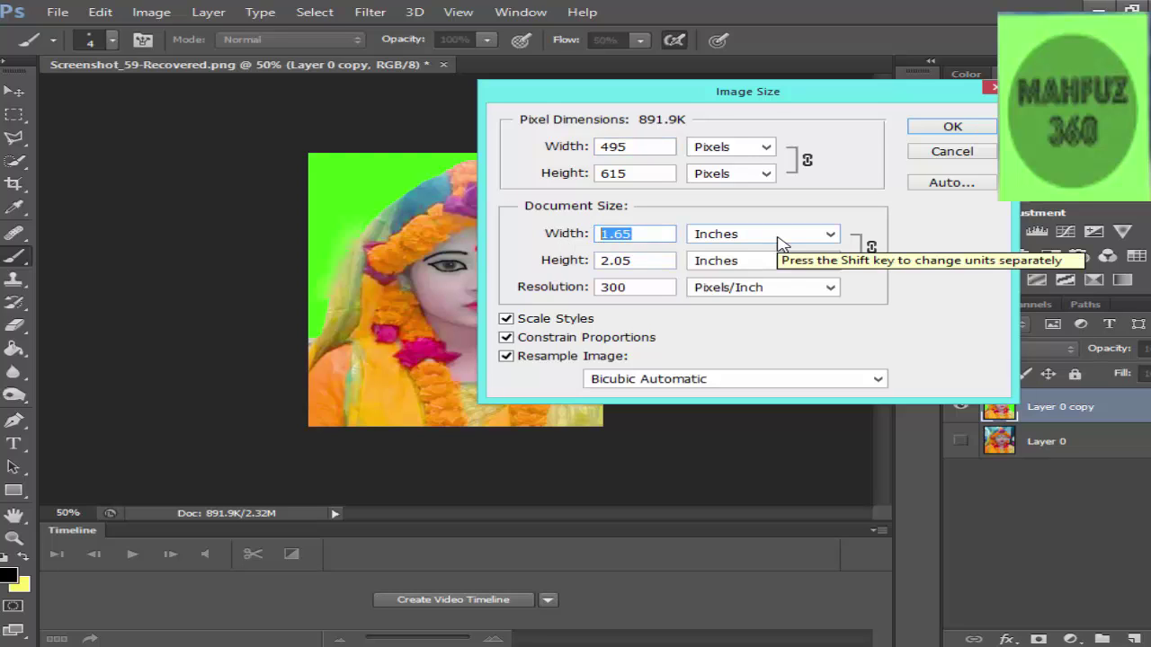
pyautogui.write('1.')
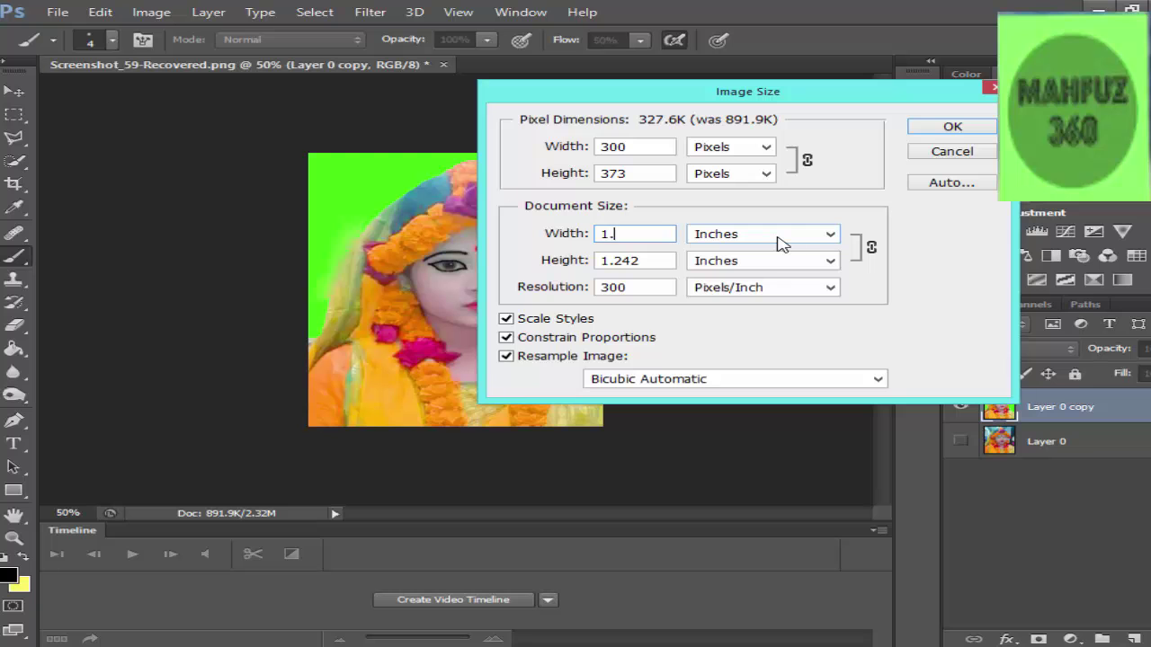
pyautogui.write('6')
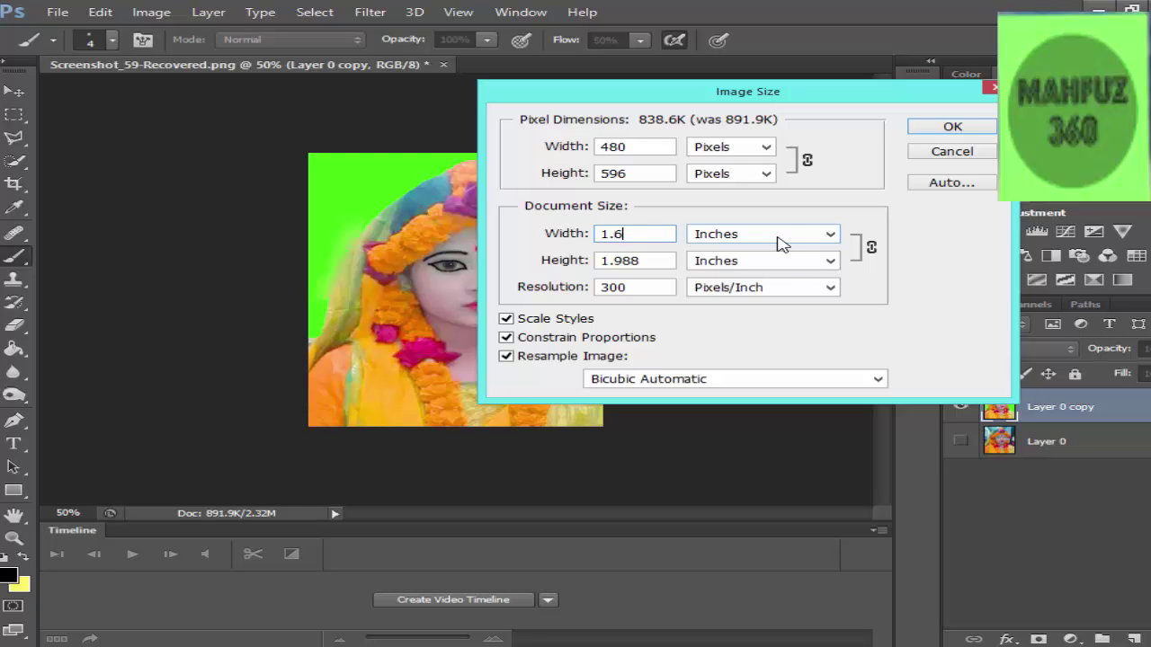
pyautogui.write('5')
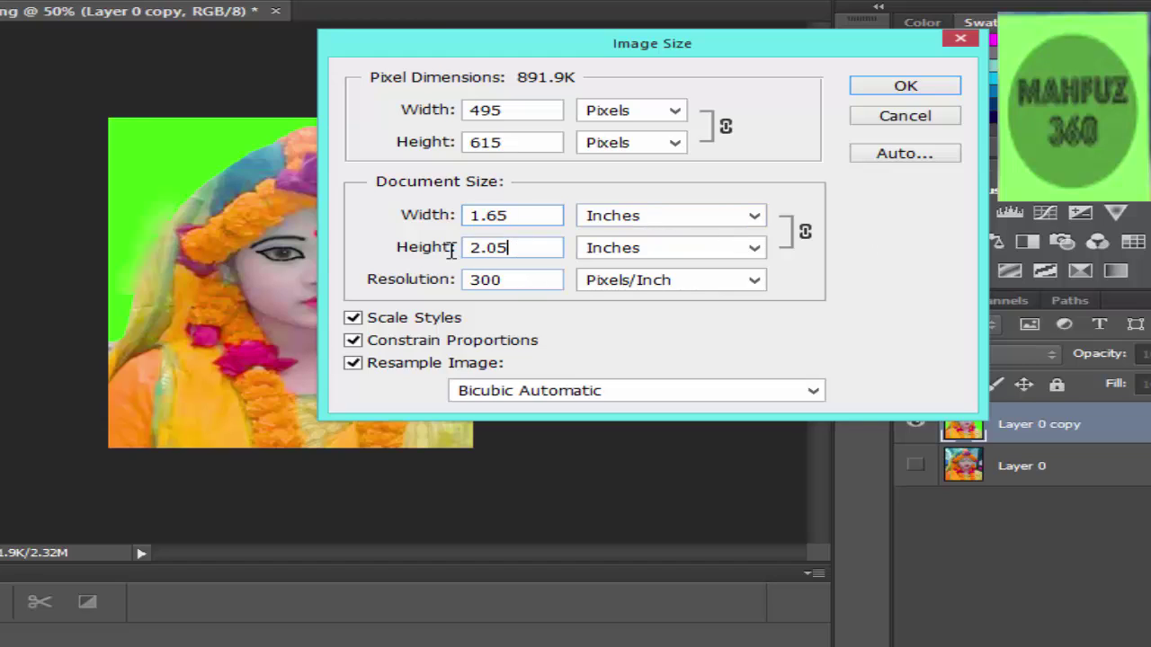
pyautogui.press('Tab')
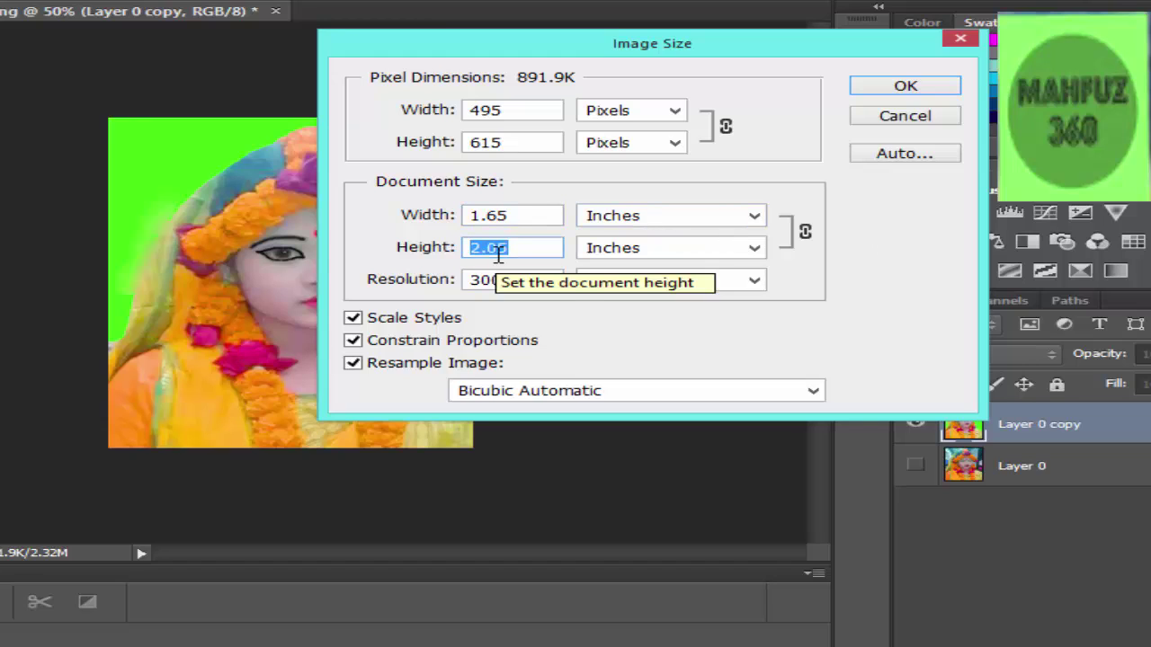
pyautogui.write('2.')
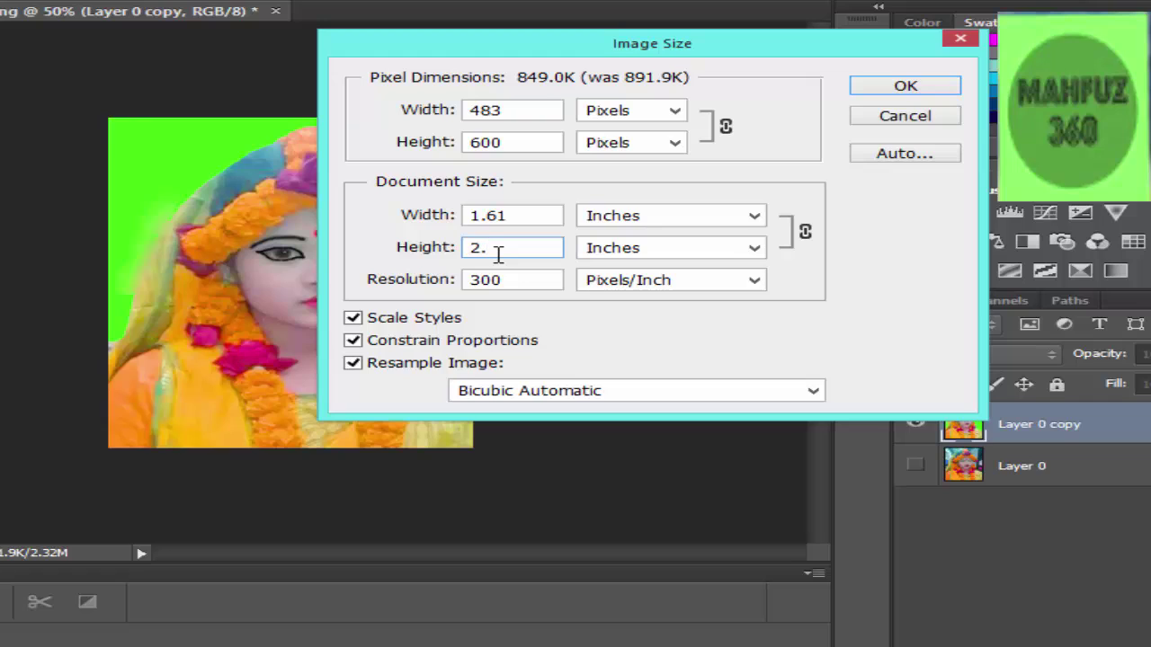
pyautogui.write('05')
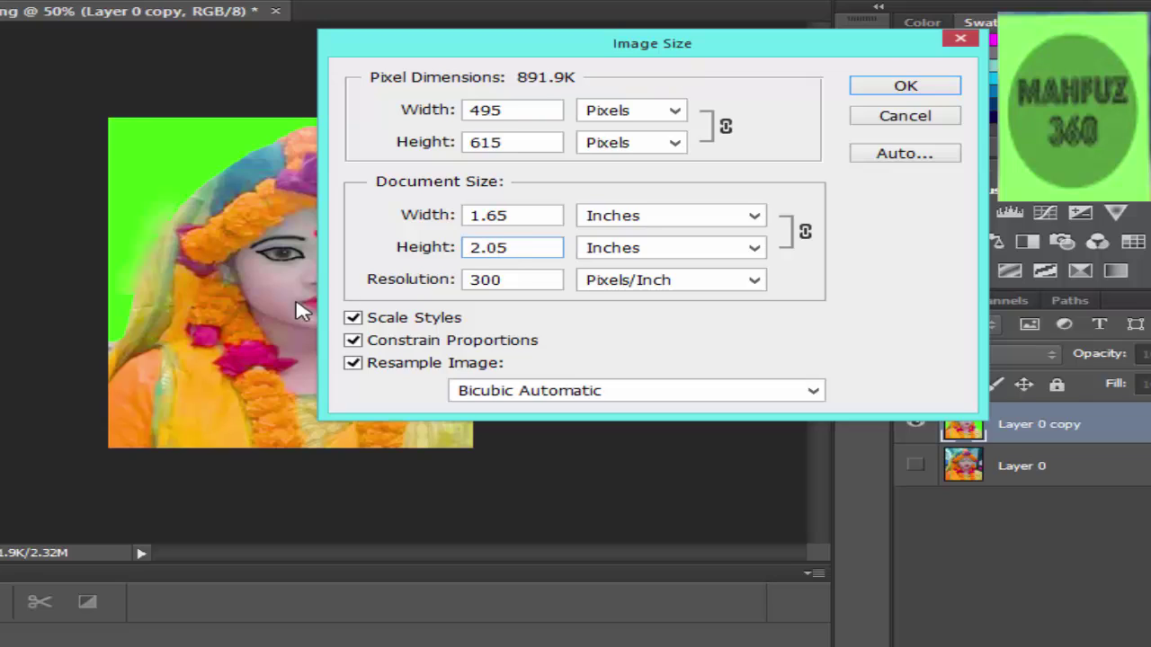
pyautogui.click(908, 85)
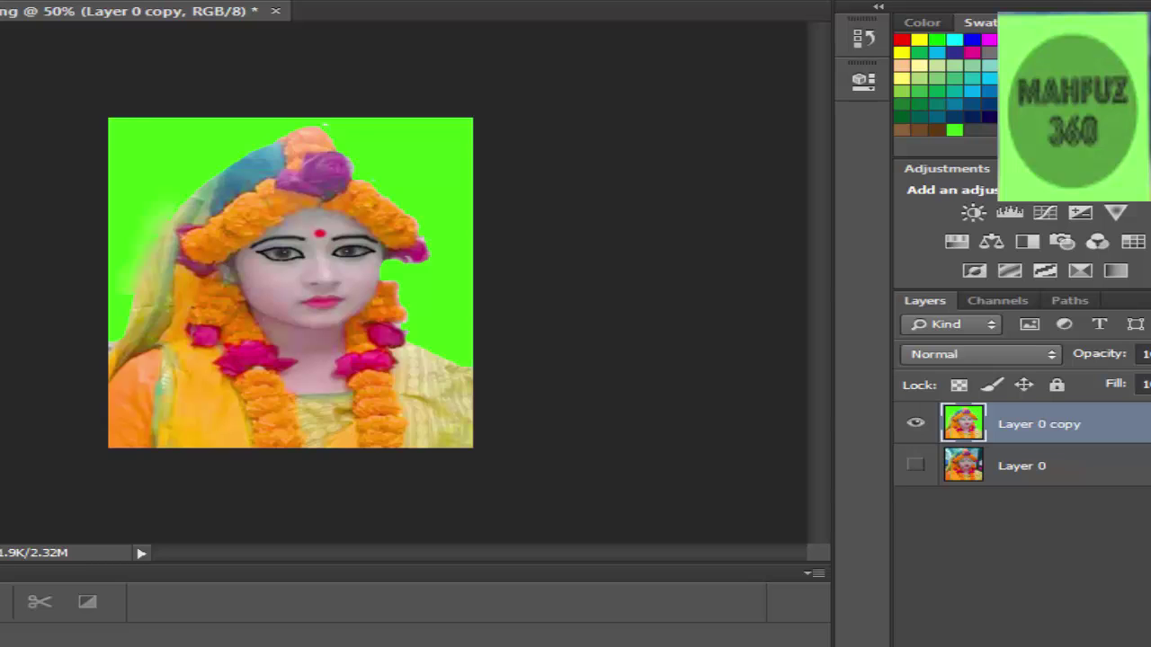
# Add a 10 px black stroke on the inside of the portrait layer's edge
pyautogui.hotkey('alt', 'e')
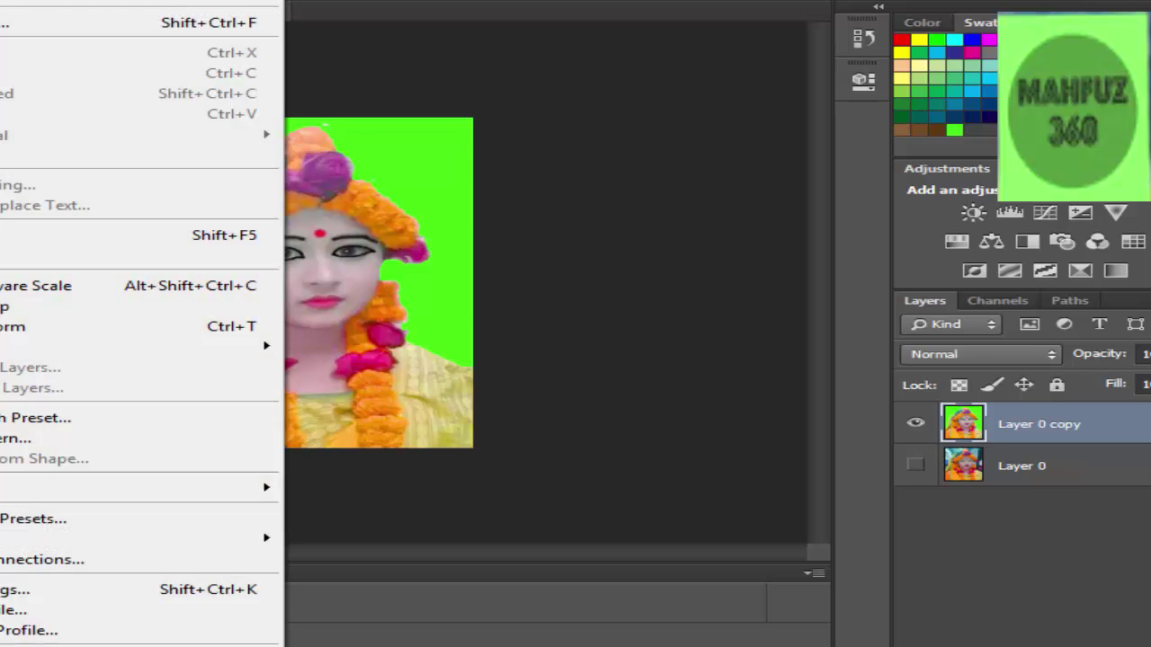
pyautogui.click(180, 255)
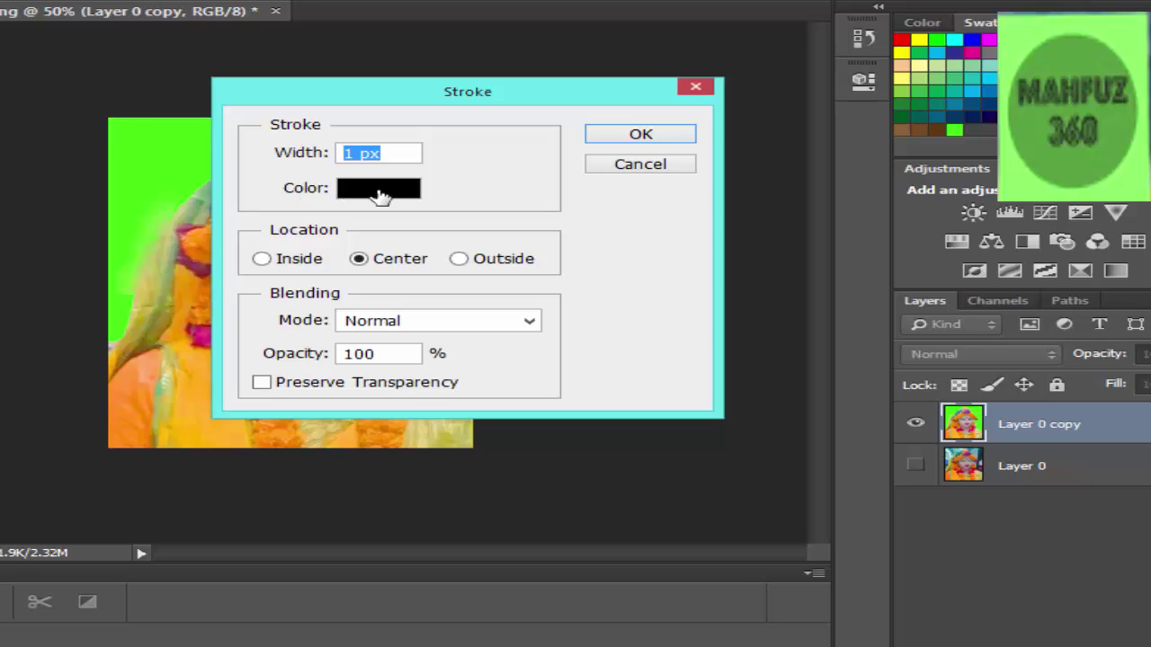
pyautogui.click(358, 153)
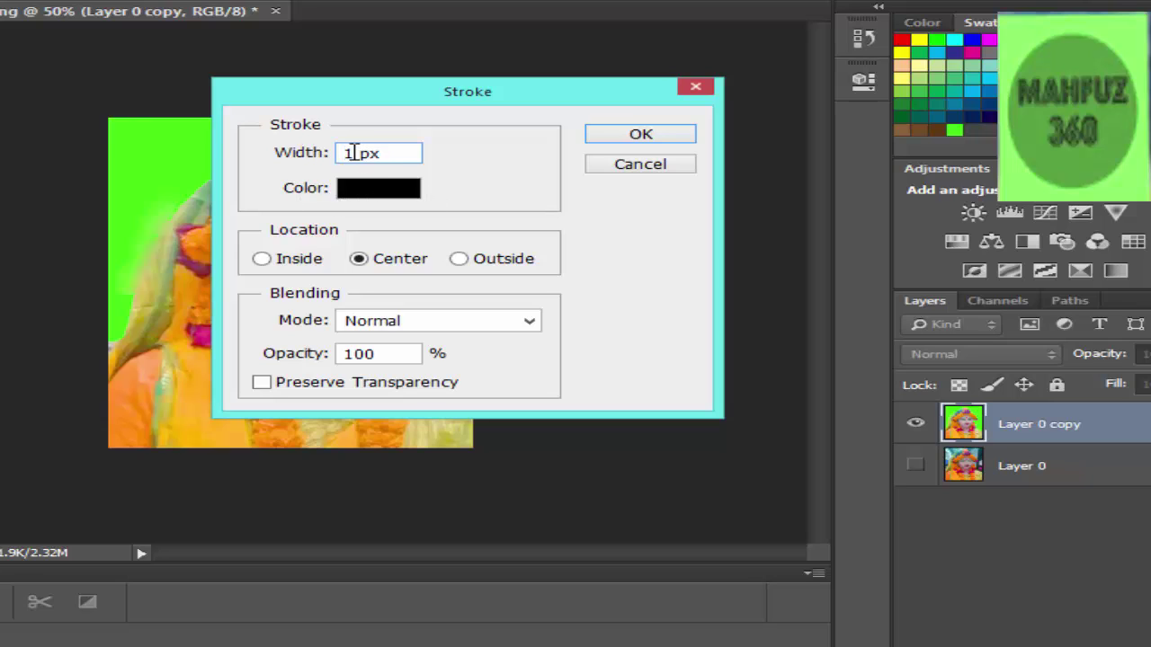
pyautogui.moveTo(358, 153); pyautogui.dragTo(341, 153)
pyautogui.write('10')
pyautogui.click(262, 259)
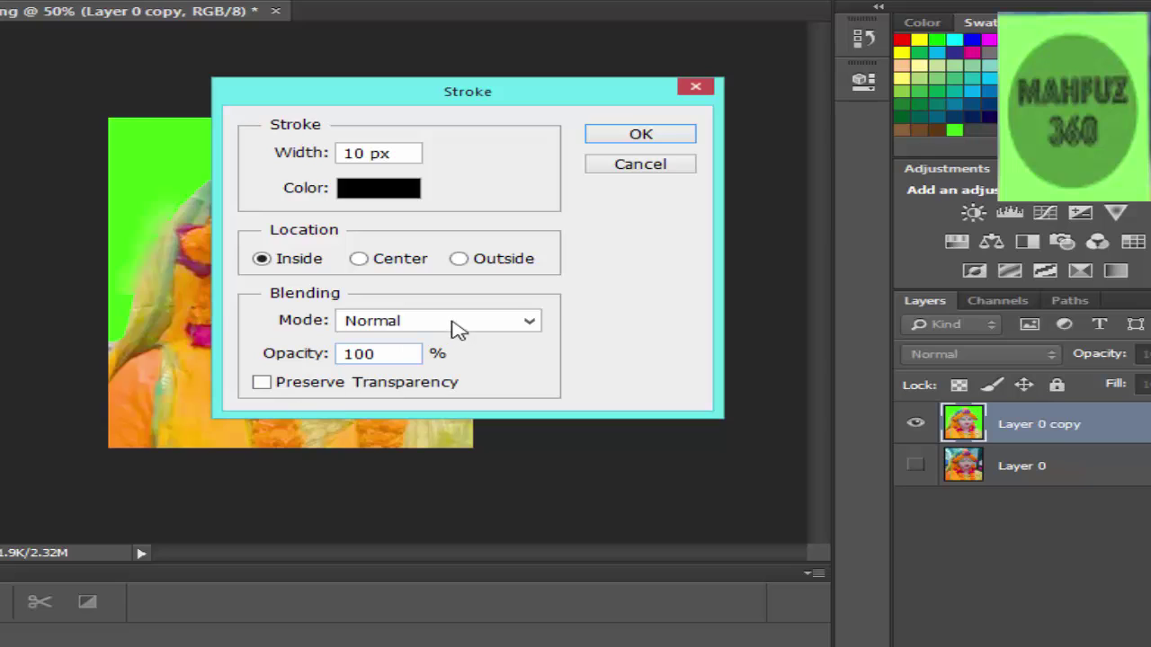
pyautogui.click(630, 136)
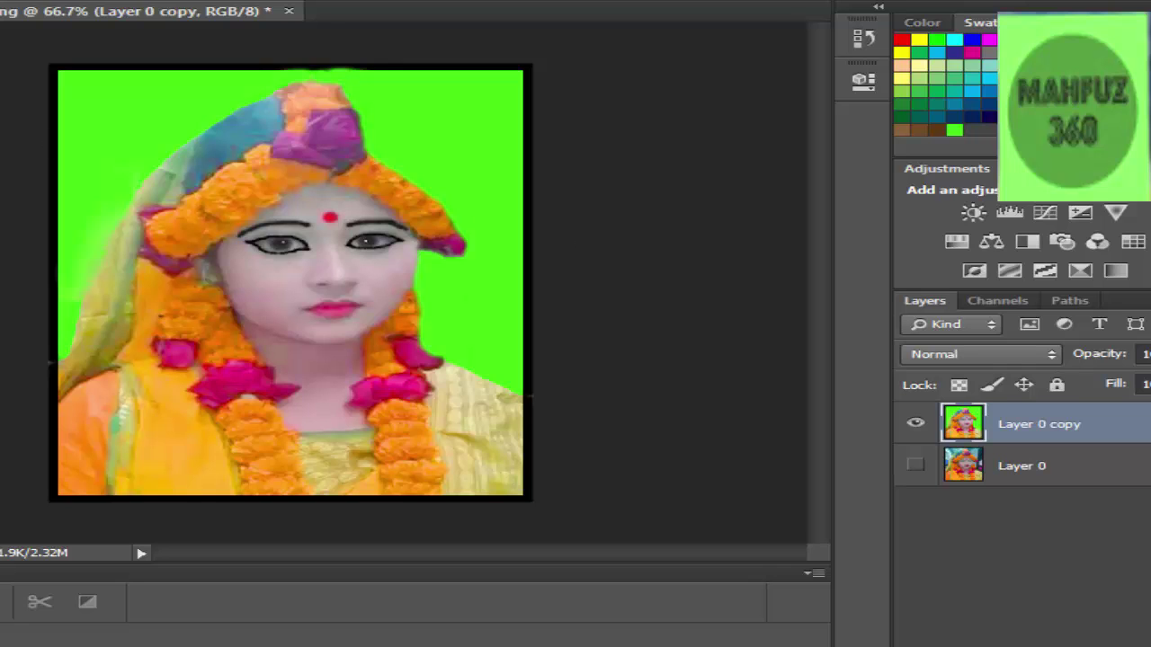
# Create a new document with the International Paper preset in A4 size at 300 pixels/inch with white background contents
pyautogui.hotkey('alt', 'f')
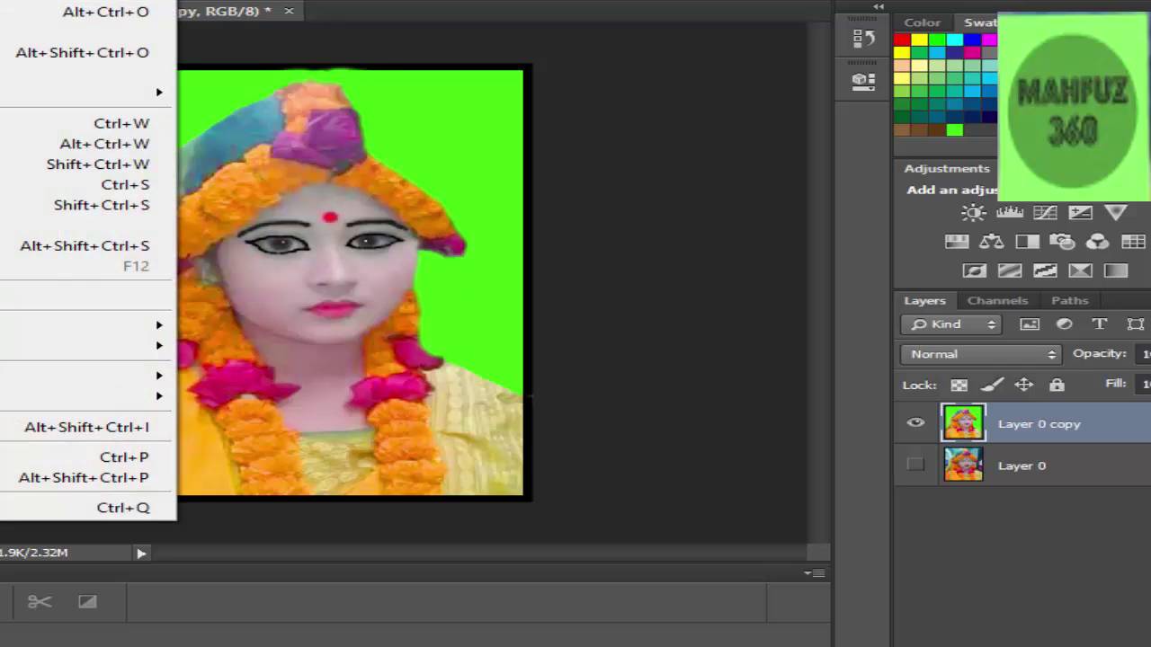
pyautogui.press('Escape')
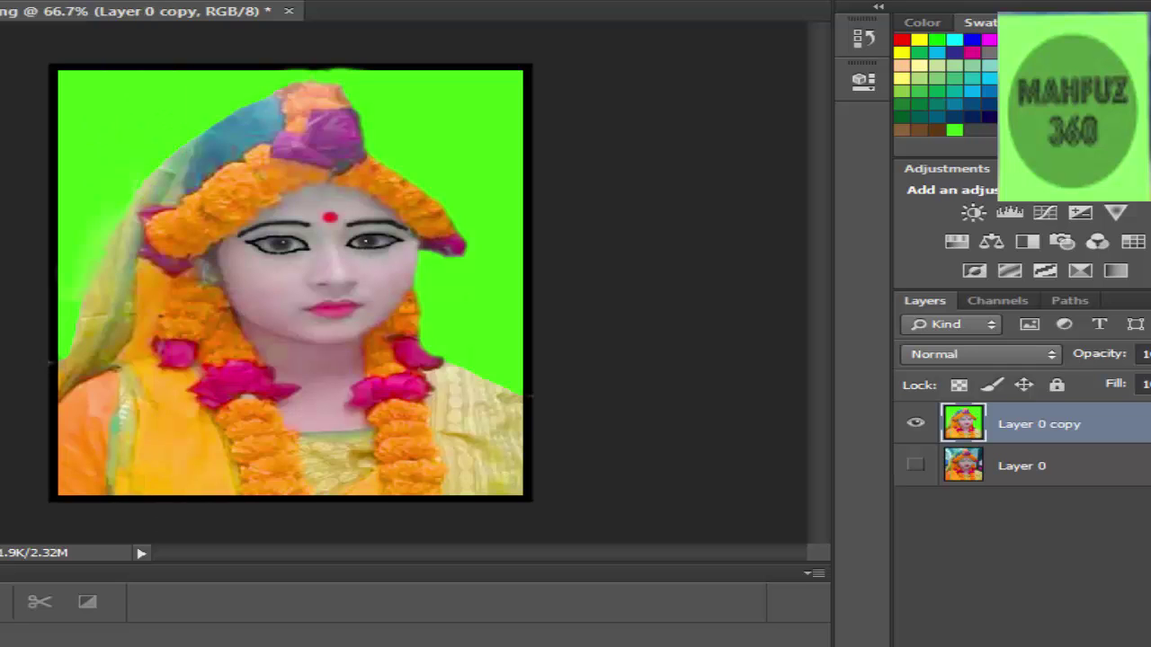
pyautogui.hotkey('ctrl', 'n')
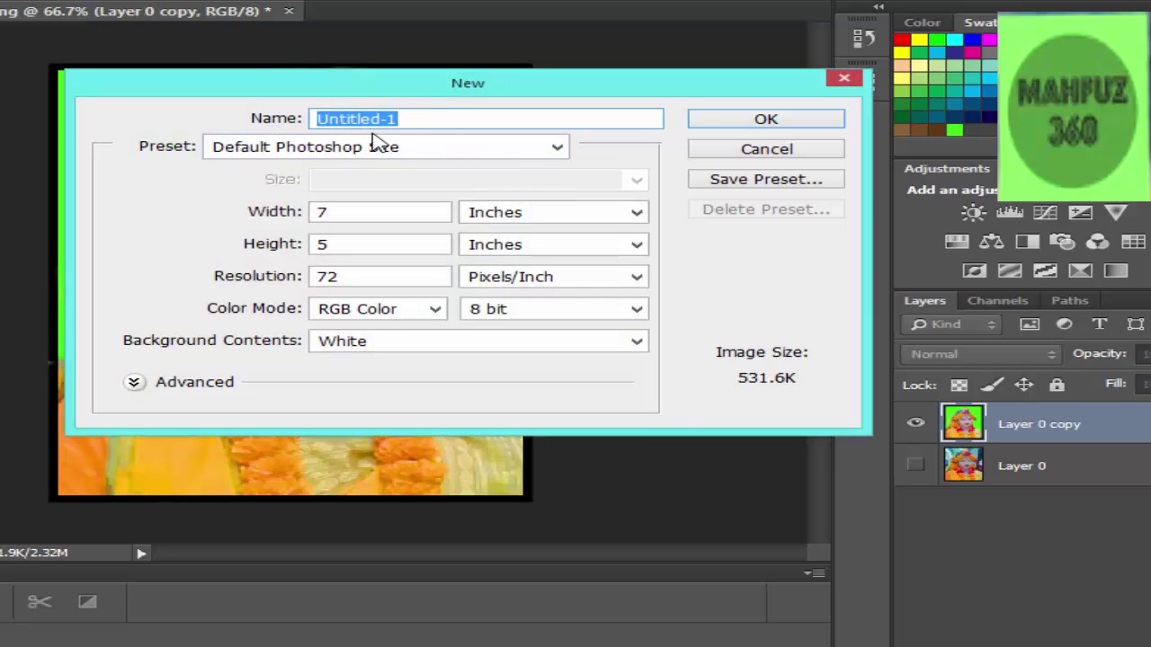
pyautogui.click(557, 149)
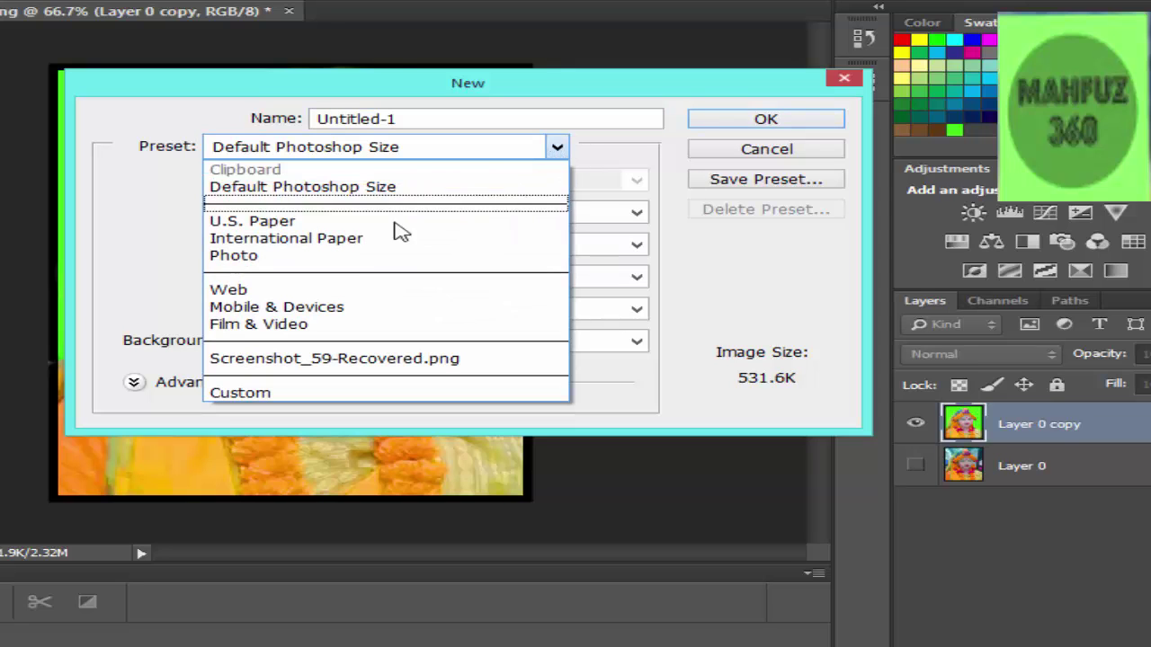
pyautogui.click(346, 243)
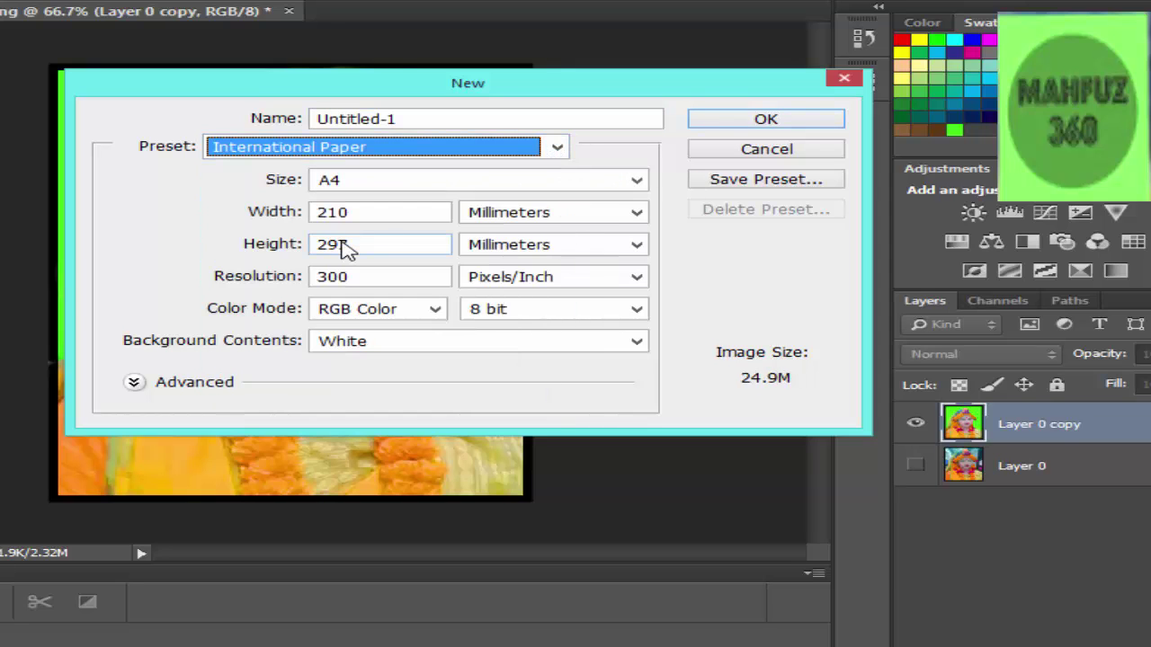
pyautogui.click(636, 180)
pyautogui.click(423, 203)
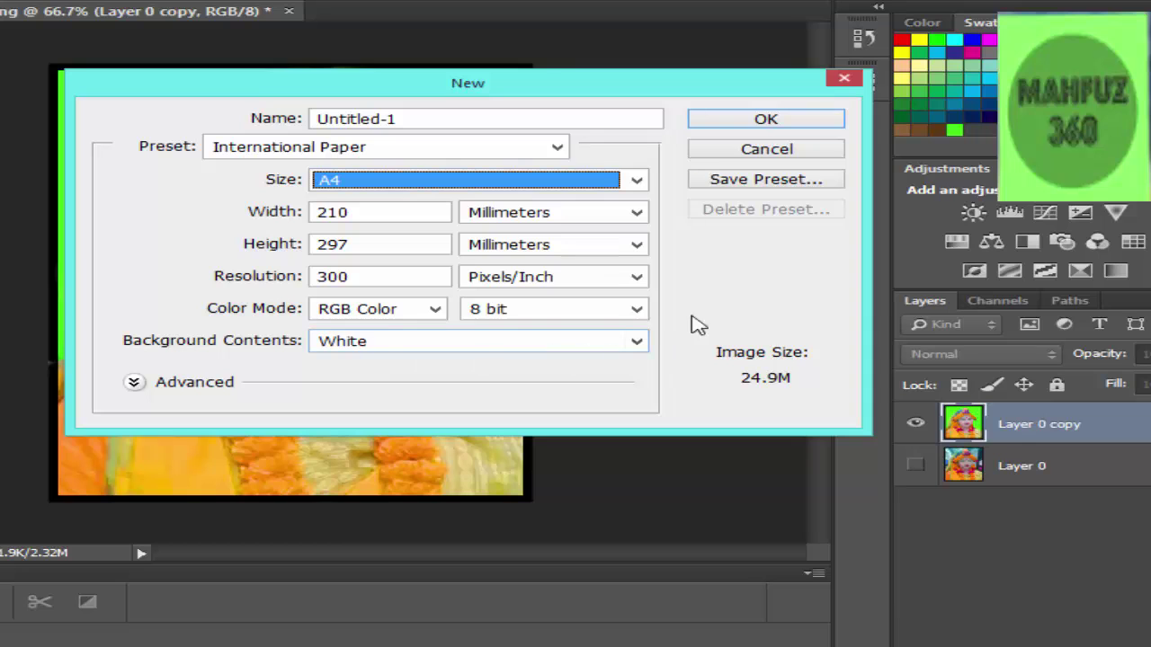
pyautogui.click(762, 122)
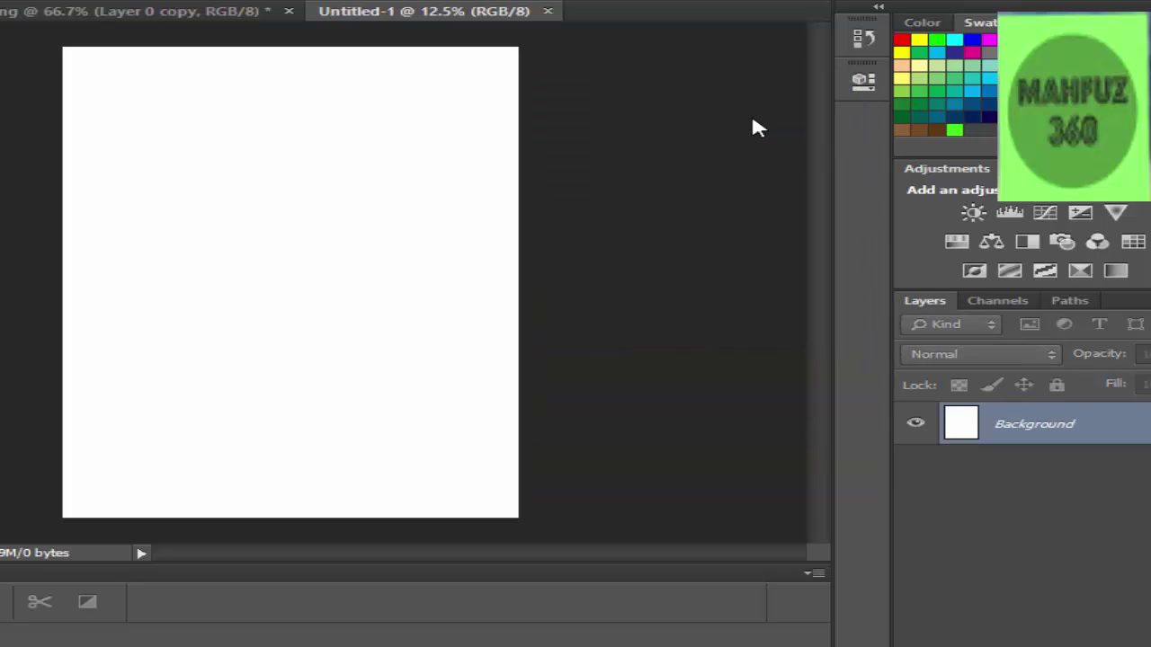
# Copy the bordered portrait from Screenshot_59-Recovered.png into the A4 document and move it to the page's top-left corner
pyautogui.click(1, 18)
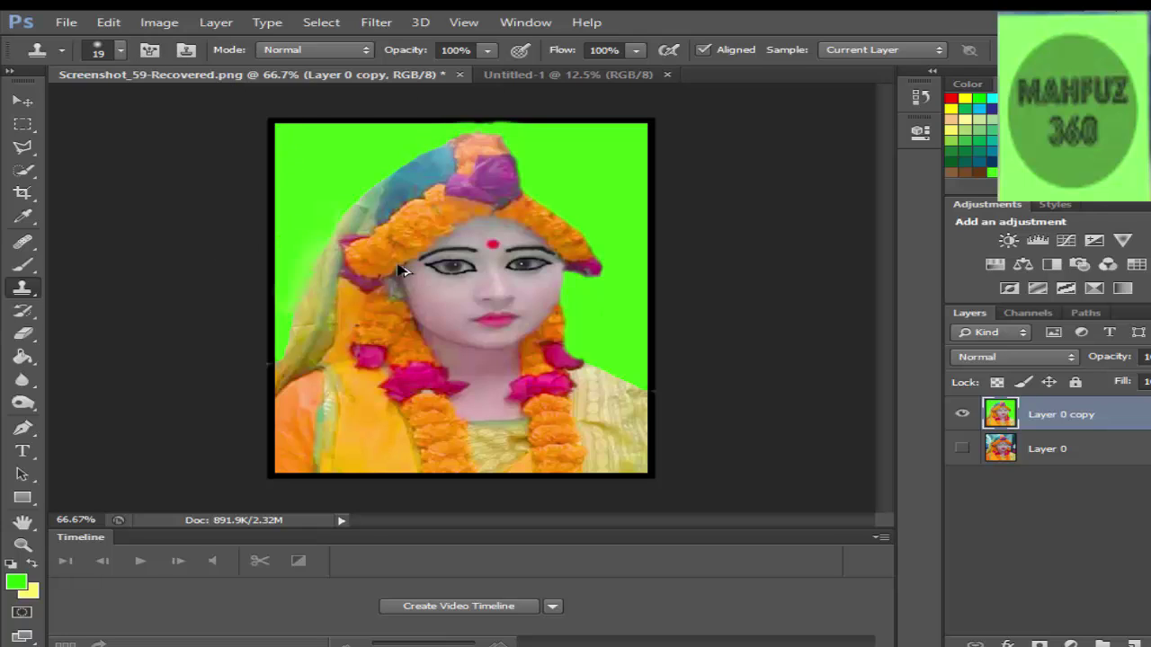
pyautogui.moveTo(404, 270); pyautogui.dragTo(422, 255)
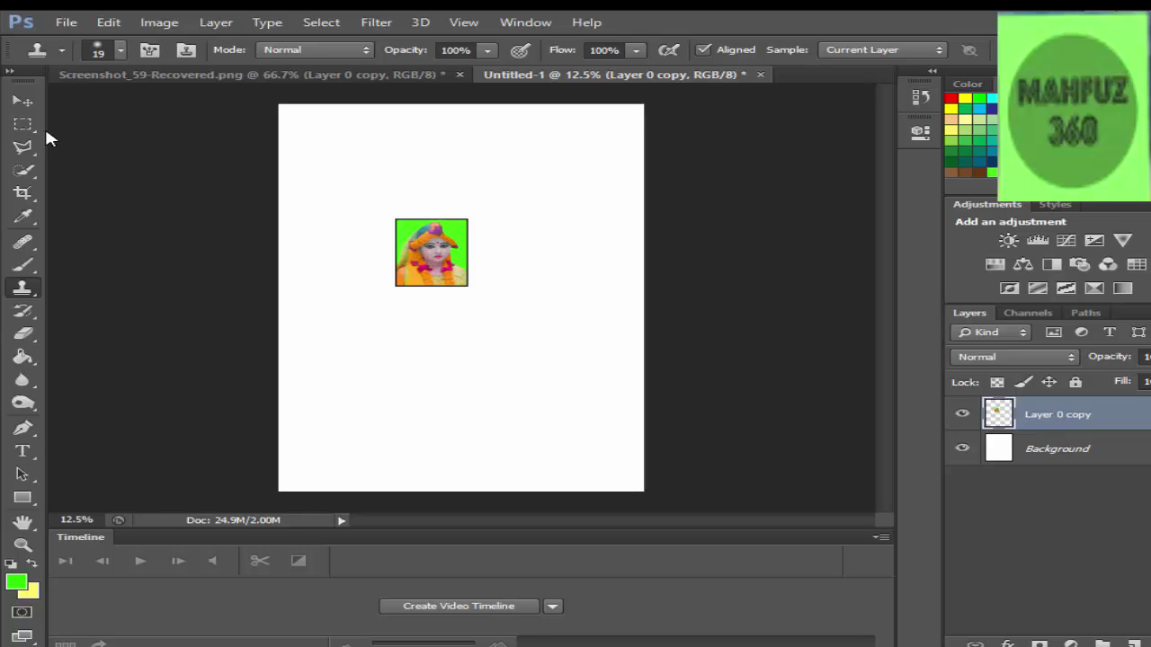
pyautogui.click(22, 100)
pyautogui.moveTo(421, 265); pyautogui.dragTo(305, 151)
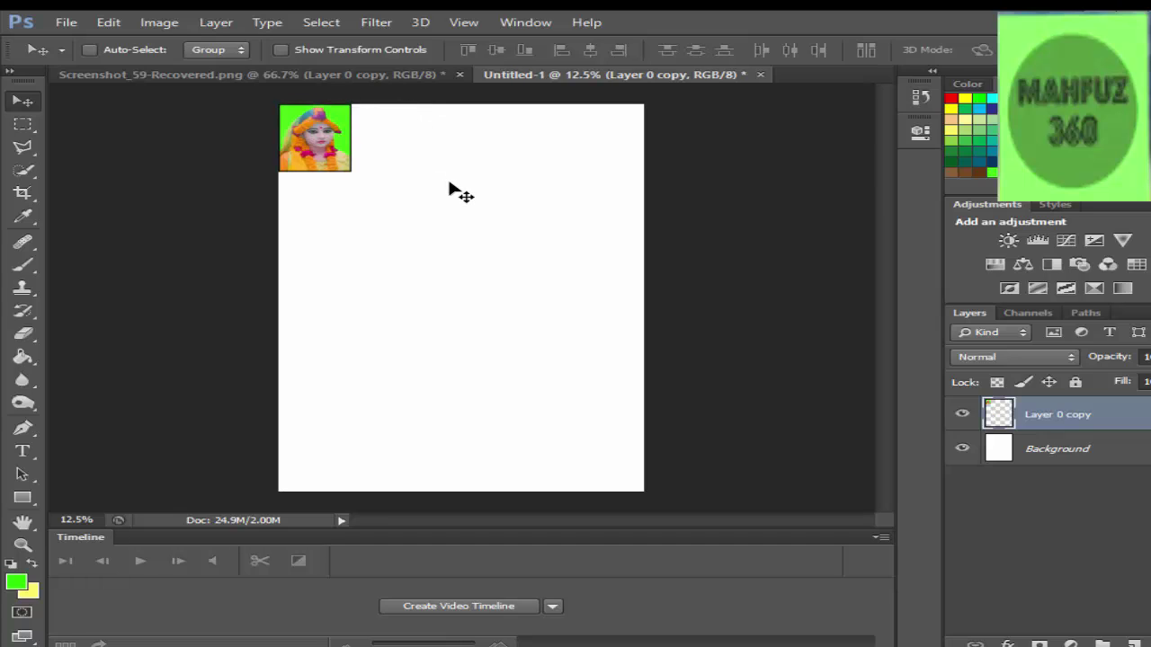
# Nudge the portrait right and down to leave a small margin from the page's left and top edges
pyautogui.hotkey('shift', 'Right')
pyautogui.hotkey('shift', 'Right')
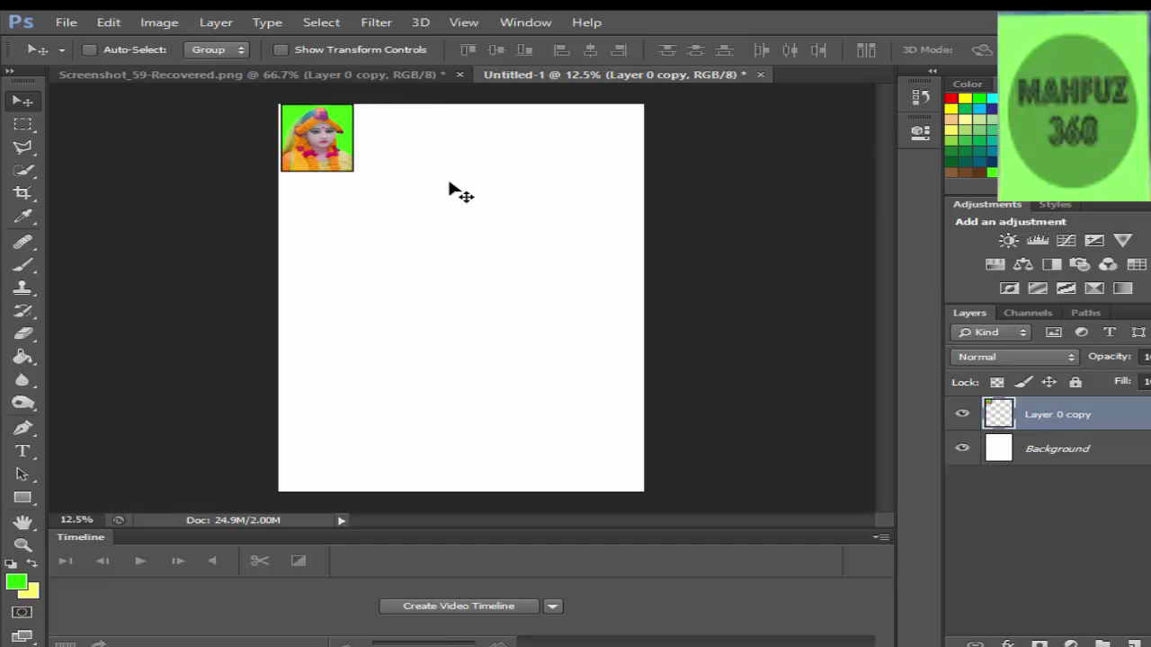
pyautogui.hotkey('shift', 'Right')
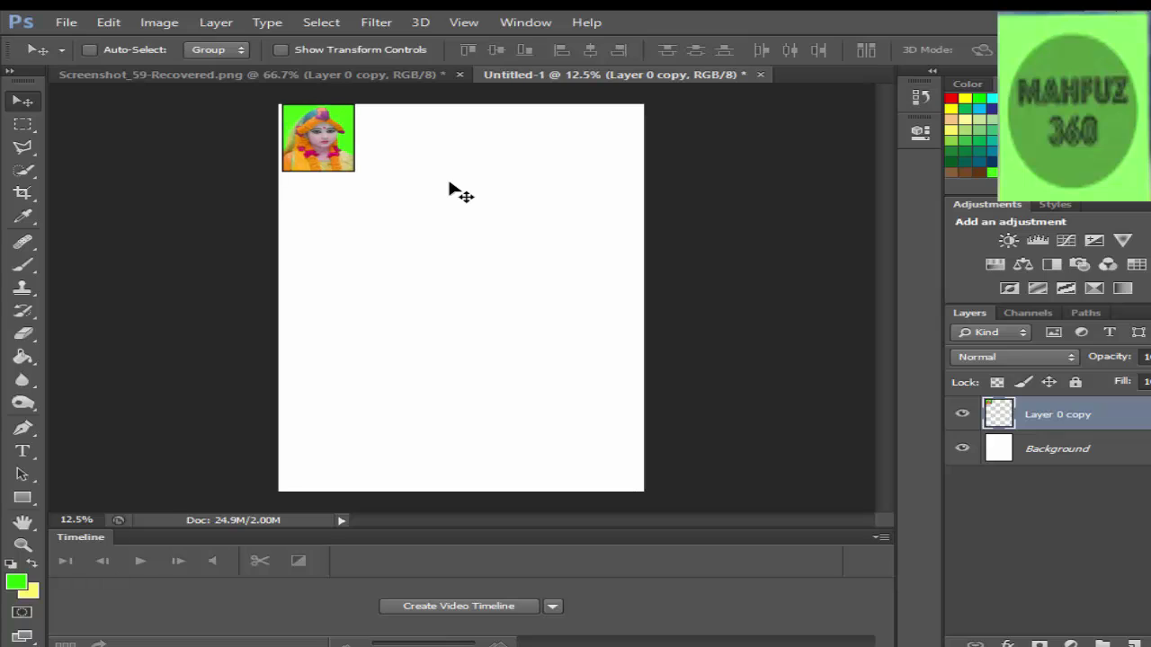
pyautogui.hotkey('shift', 'Down')
pyautogui.hotkey('shift', 'Down')
pyautogui.hotkey('shift', 'Down')
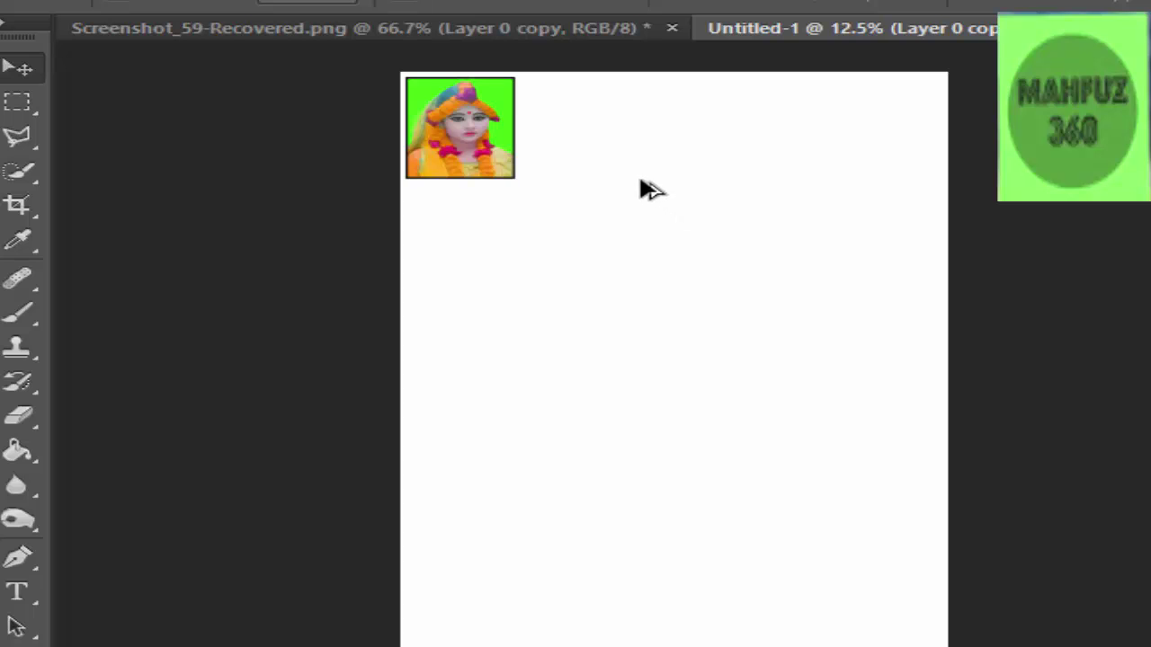
# Duplicate the portrait across the top of the page into a row of four, and merge the visible layers and undo that merge
pyautogui.moveTo(437, 135); pyautogui.dragTo(791, 158)
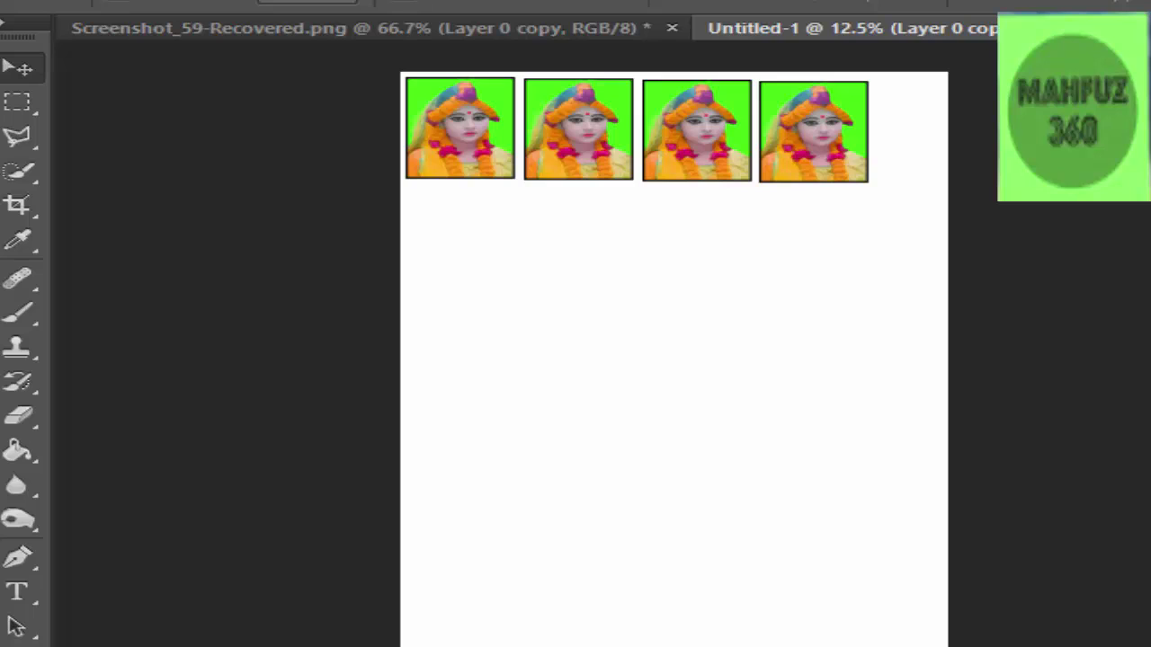
pyautogui.hotkey('ctrl', 'shift', 'e')
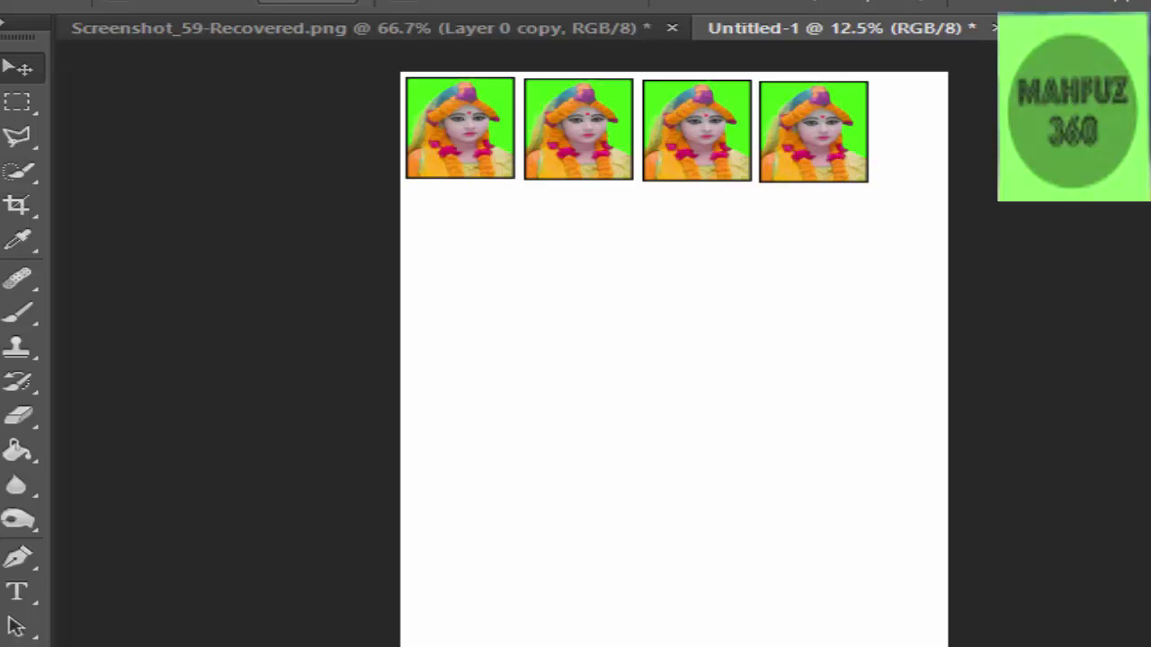
pyautogui.hotkey('ctrl', 'z')
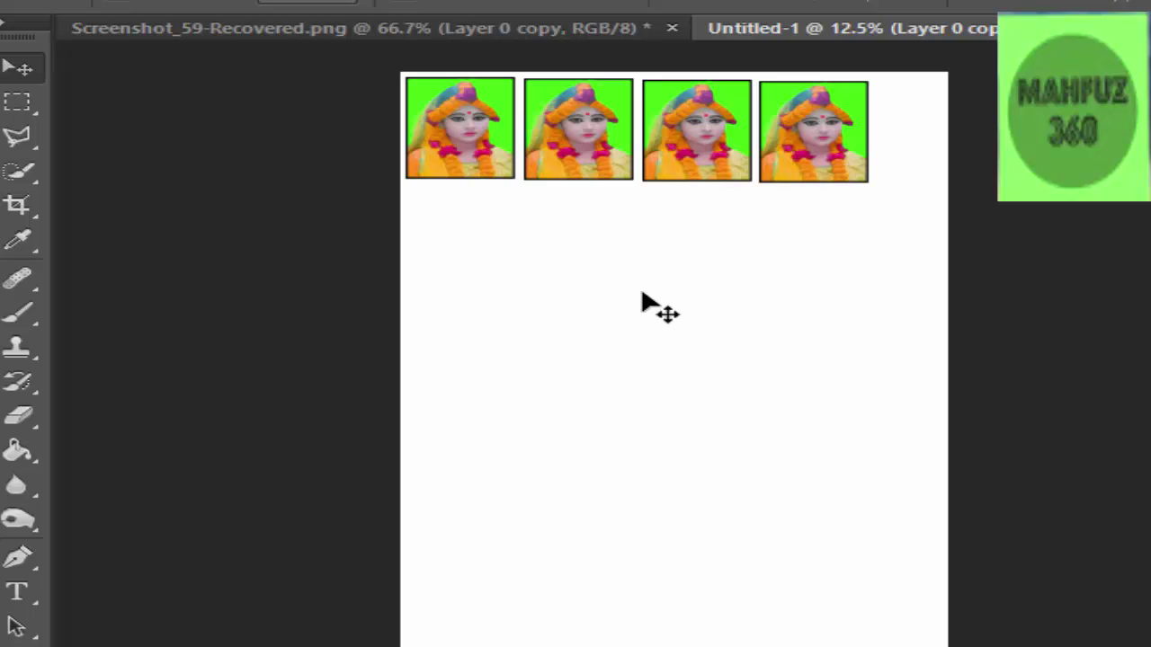
# Duplicate the row of four portraits down the page to make five rows, and nudge the fifth row right in line with the fourth
pyautogui.moveTo(668, 165); pyautogui.dragTo(679, 489)
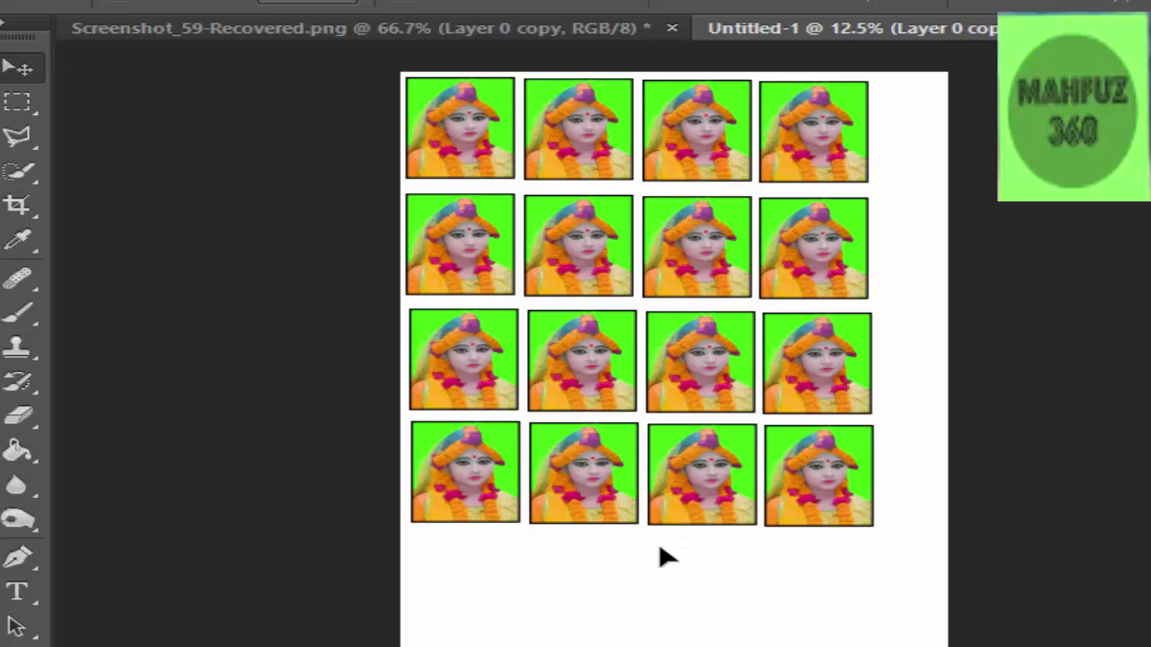
pyautogui.moveTo(659, 546); pyautogui.dragTo(655, 618)
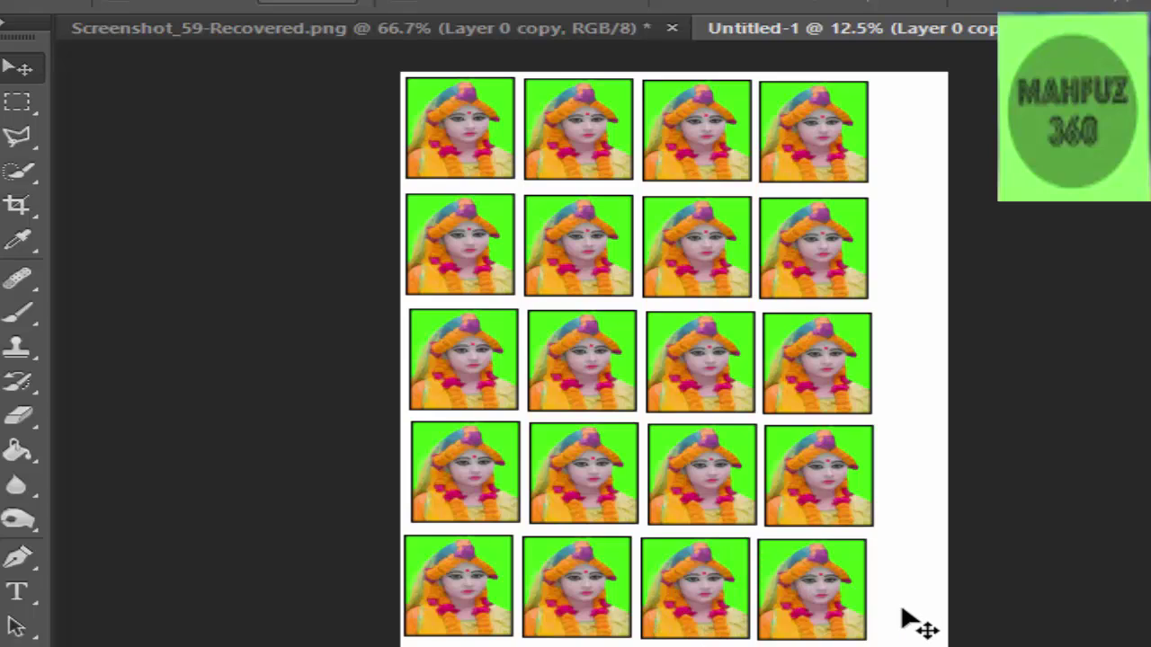
pyautogui.press('Right')
pyautogui.press('Right')
pyautogui.press('Right')
pyautogui.press('Right')
pyautogui.press('Right')
pyautogui.press('Right')
pyautogui.press('Right')
pyautogui.press('Right')
pyautogui.press('Right')
pyautogui.press('Right')
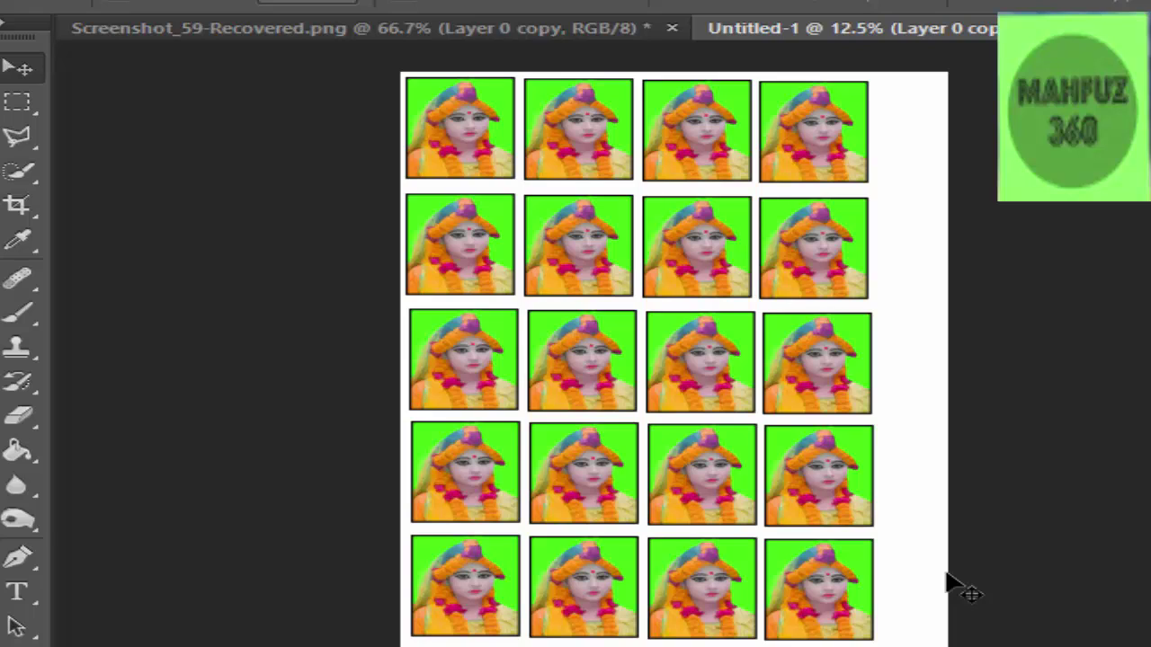
# Nudge the fifth and fourth rows of portraits left toward the left edge of the rows above
pyautogui.press('Left')
pyautogui.press('Left')
pyautogui.press('Left')
pyautogui.press('Left')
pyautogui.press('Left')
pyautogui.press('Left')
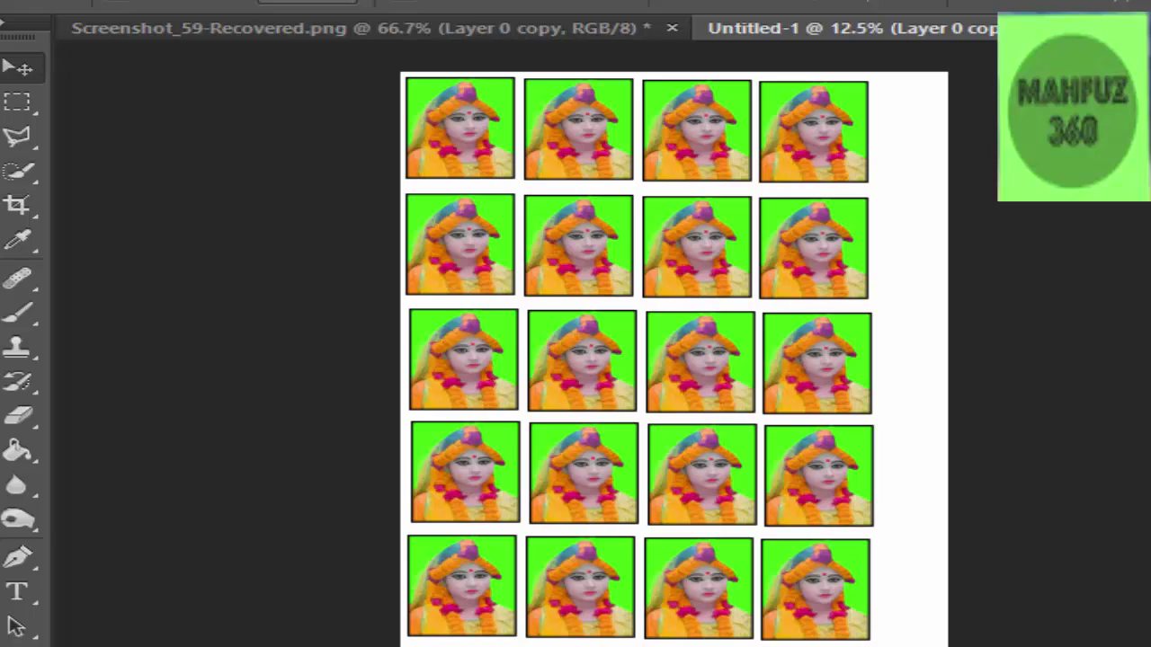
pyautogui.press('Left')
pyautogui.press('Left')
pyautogui.press('Left')
pyautogui.press('Left')
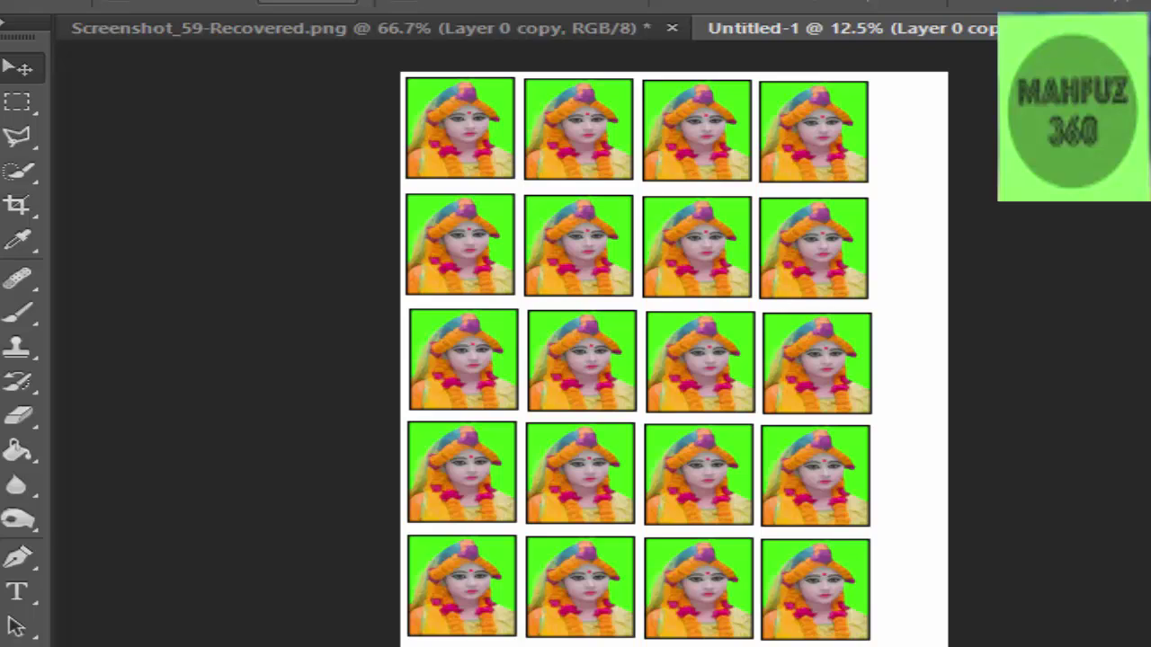
# Nudge the third row of portraits left to line up with the second row
pyautogui.press('Left')
pyautogui.press('Left')
pyautogui.press('Left')
pyautogui.press('Left')
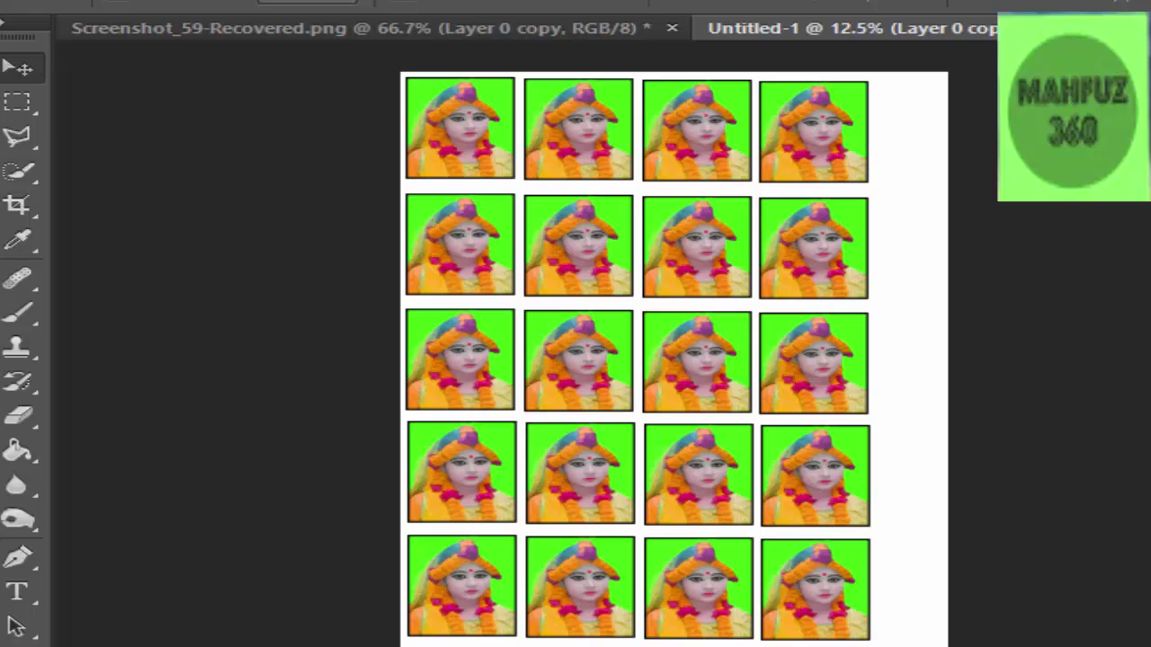
# Try nudging the second row and the first row left, moving each back to its former position
pyautogui.press('Left')
pyautogui.press('Left')
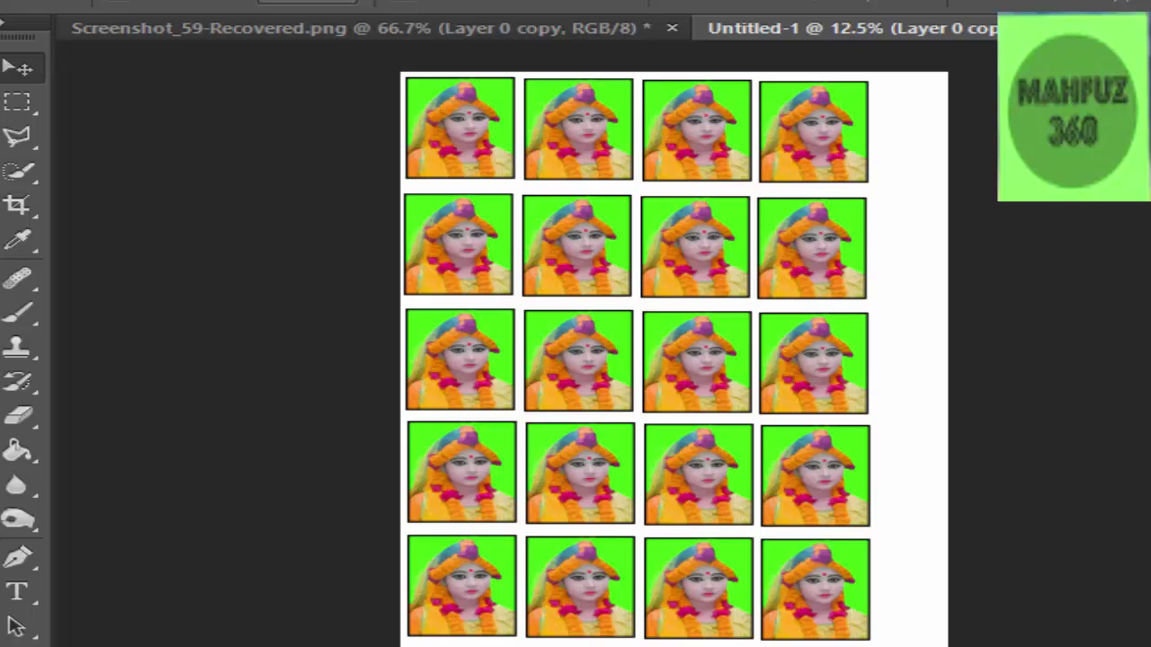
pyautogui.press('Right')
pyautogui.press('Right')
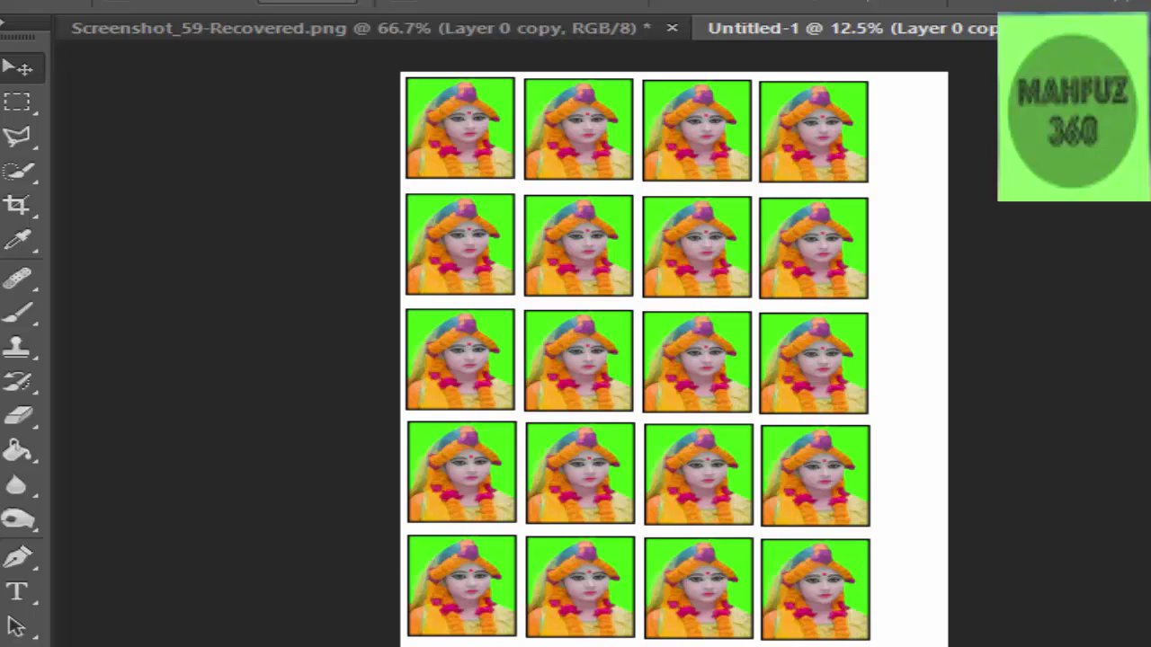
pyautogui.press('Left')
pyautogui.press('Left')
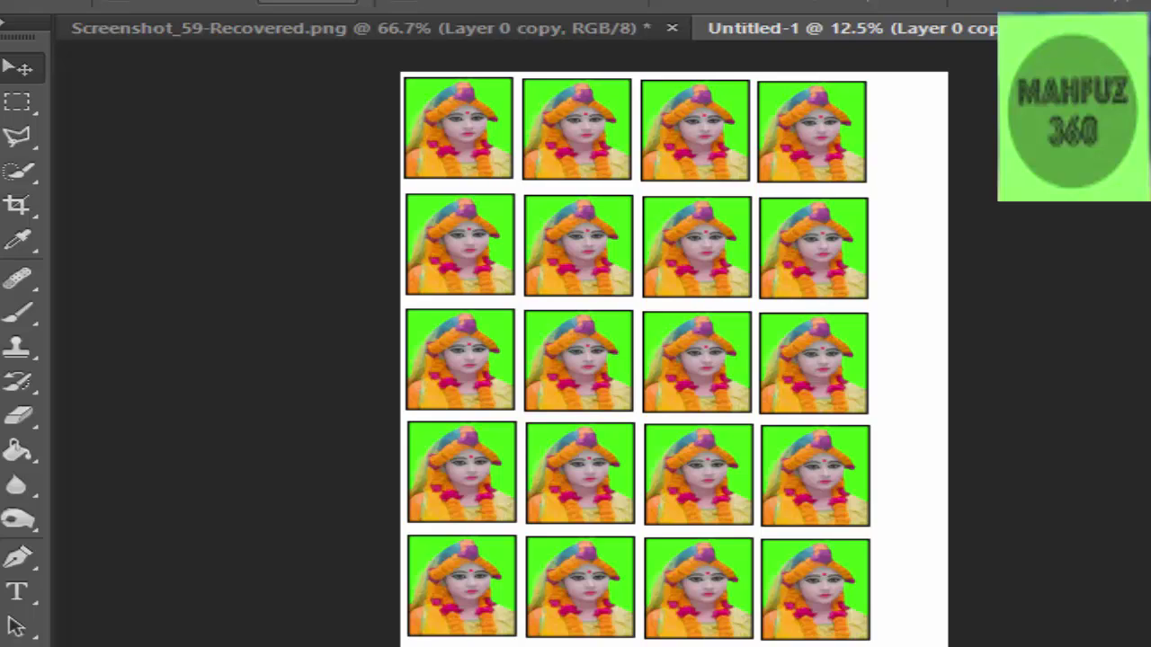
pyautogui.press('Right')
pyautogui.press('Right')
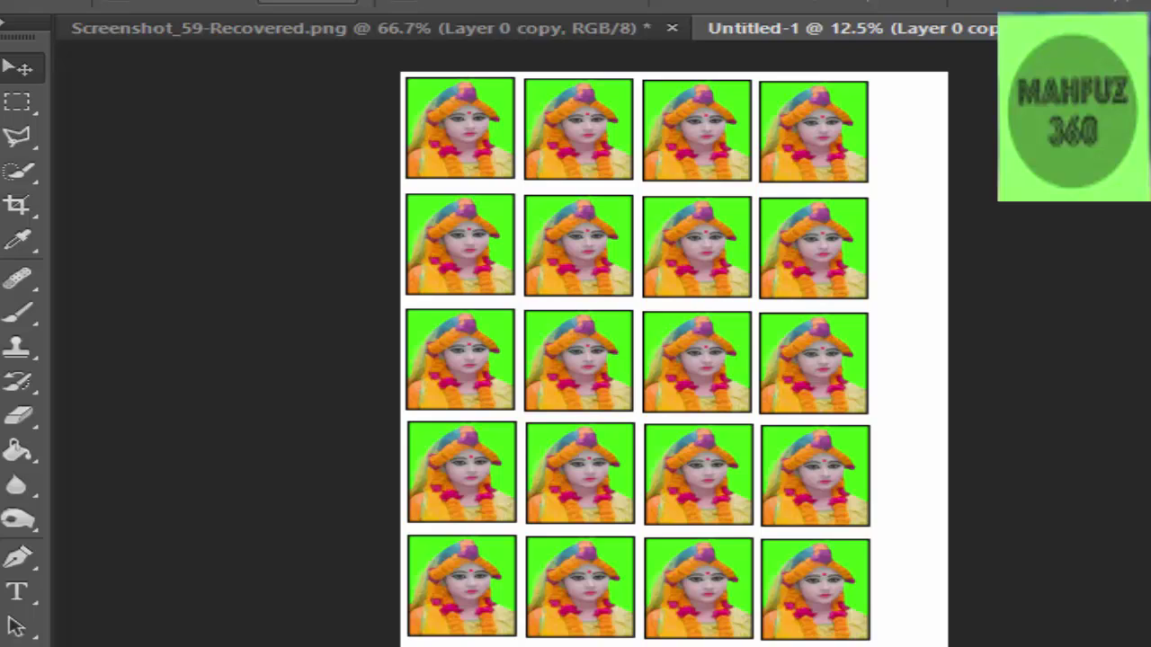
# Nudge the fourth row of portraits slightly left to line up with the third row
pyautogui.press('Left')
pyautogui.press('Left')
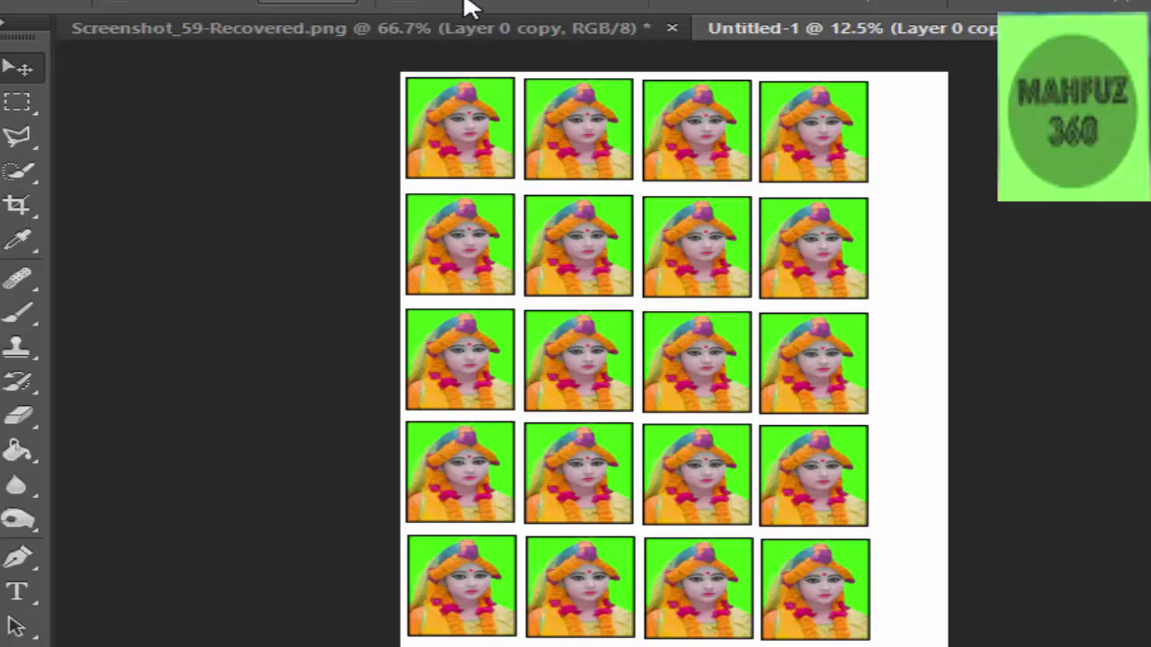
# Copy the bordered portrait from Screenshot_59-Recovered.png into the Untitled-1 sheet
pyautogui.click(378, 31)
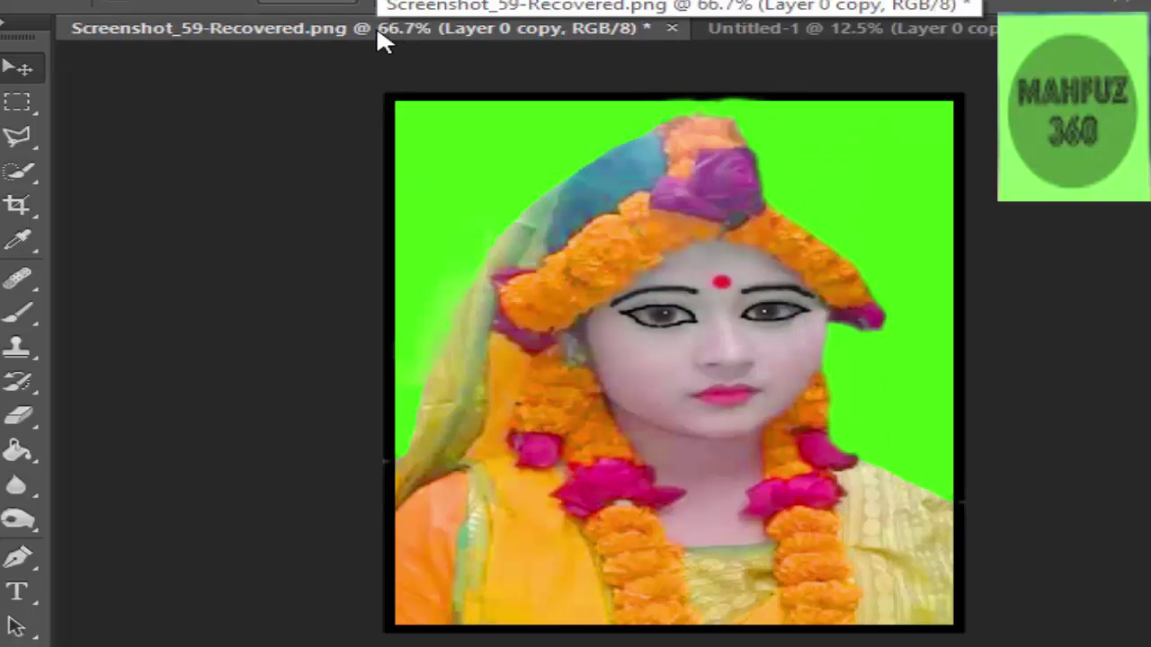
pyautogui.moveTo(595, 280); pyautogui.dragTo(791, 266)
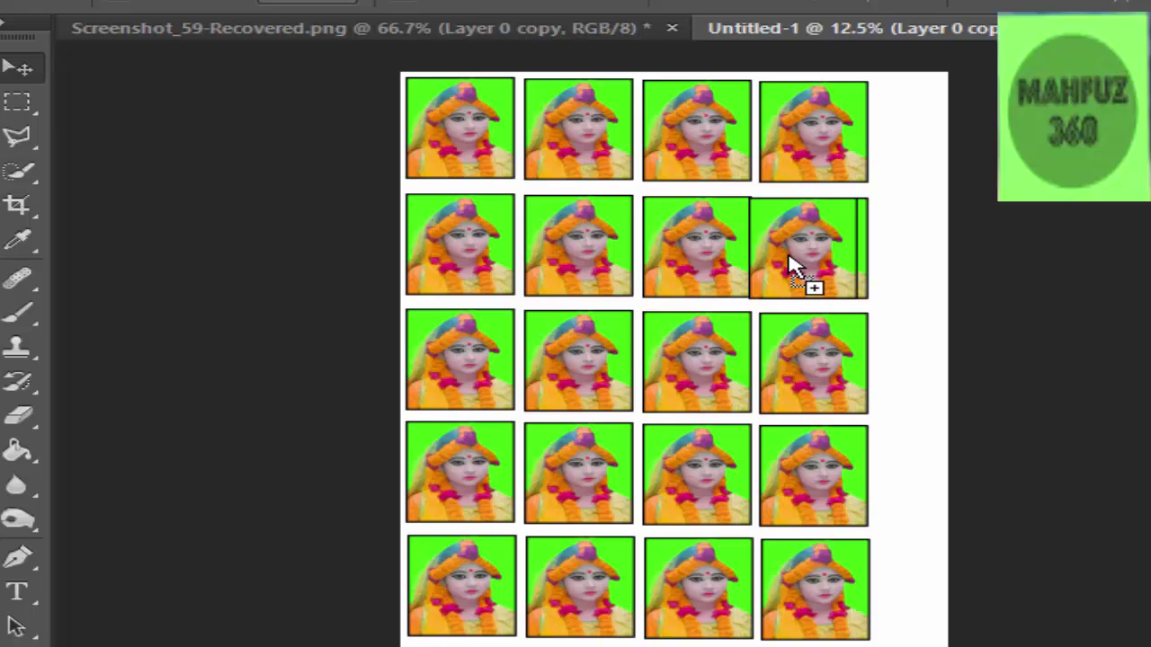
pyautogui.moveTo(791, 265); pyautogui.dragTo(791, 265)
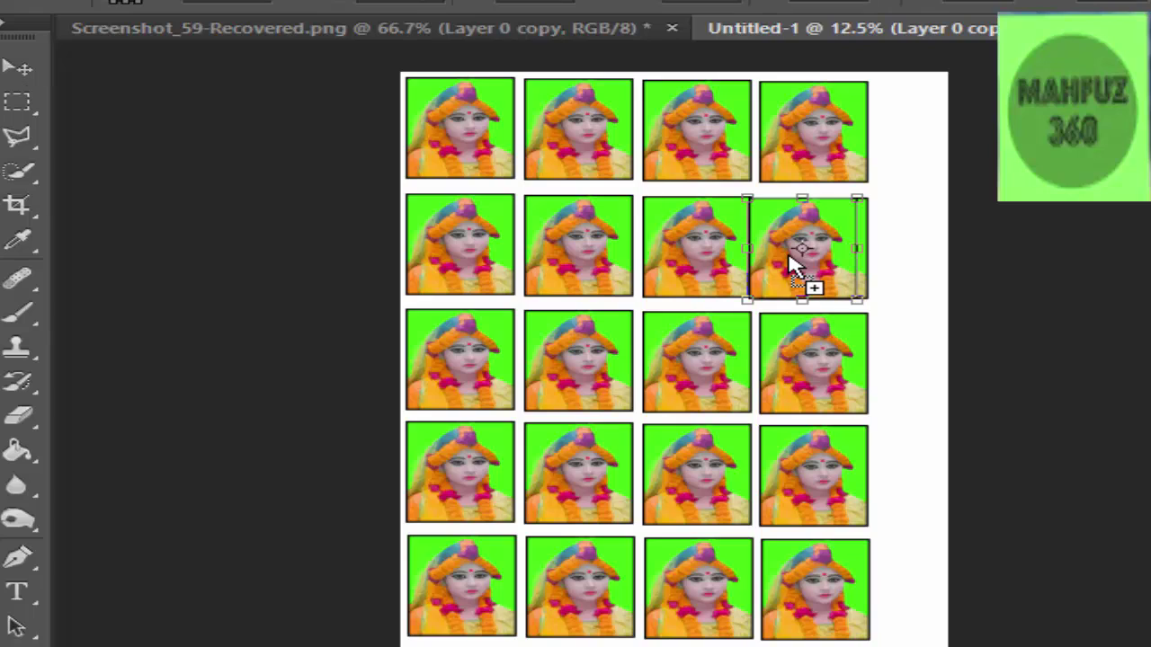
# Scale the newly copied portrait down to about half its width and height
pyautogui.click(579, 1)
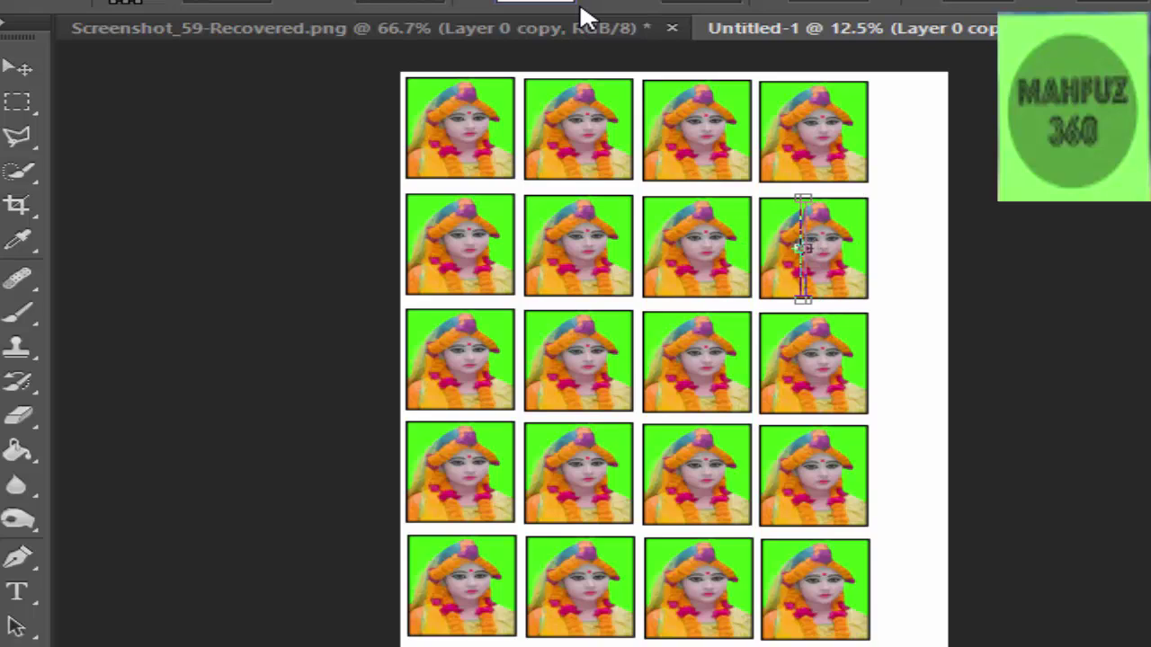
pyautogui.click(741, 3)
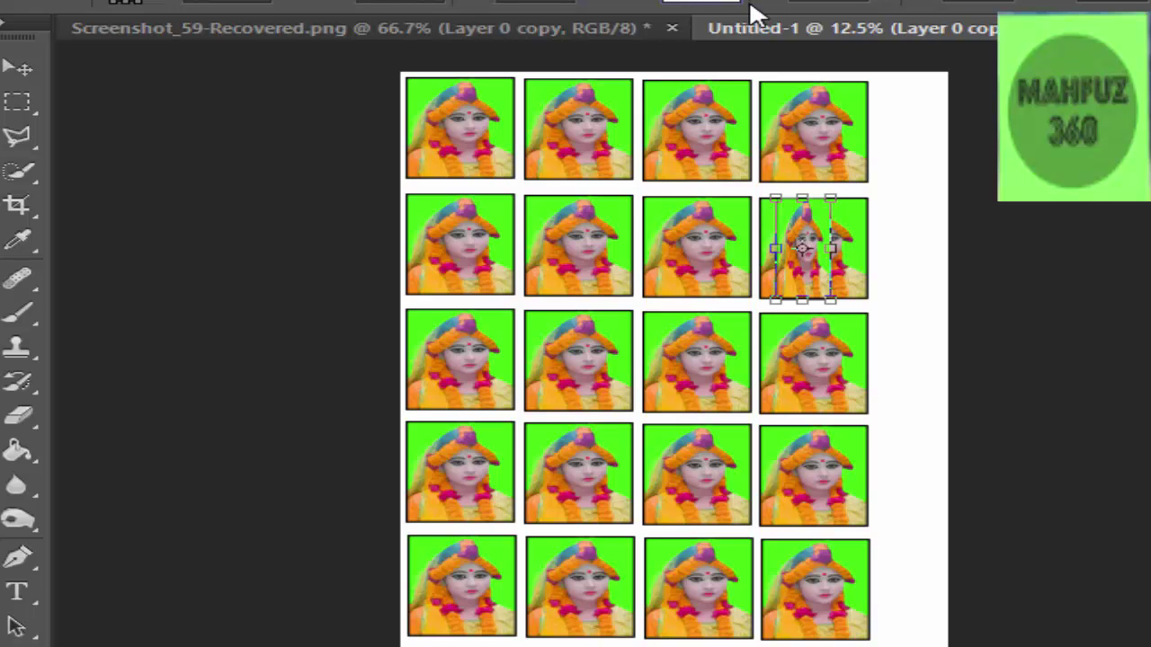
pyautogui.press('Return')
pyautogui.click(756, 14)
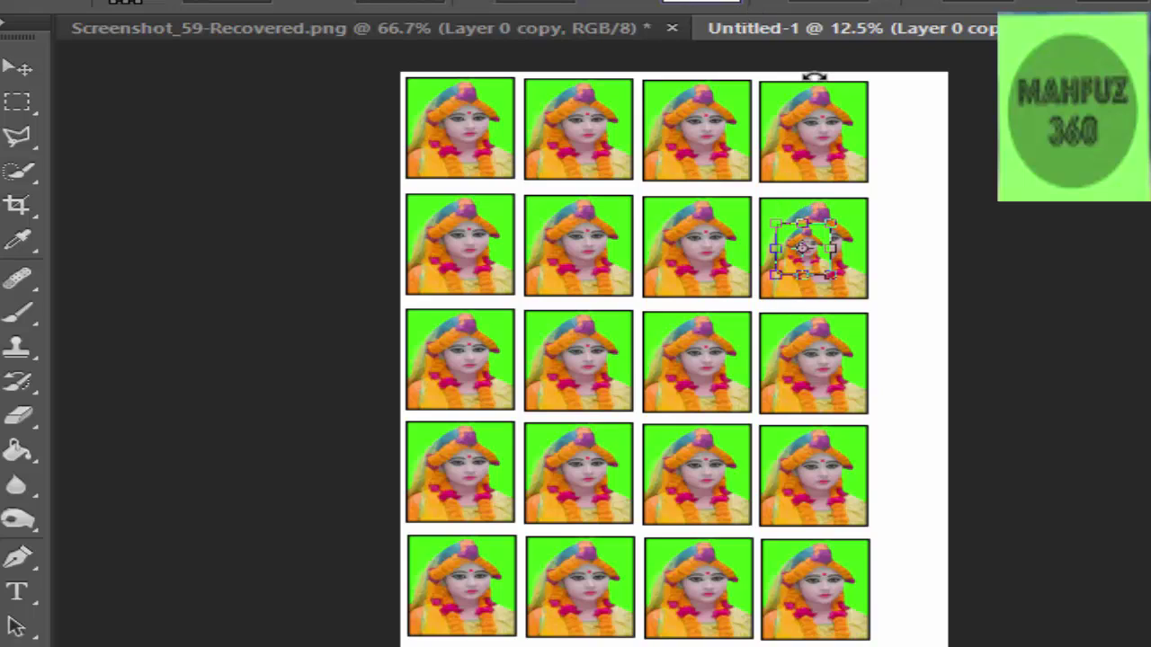
pyautogui.press('Return')
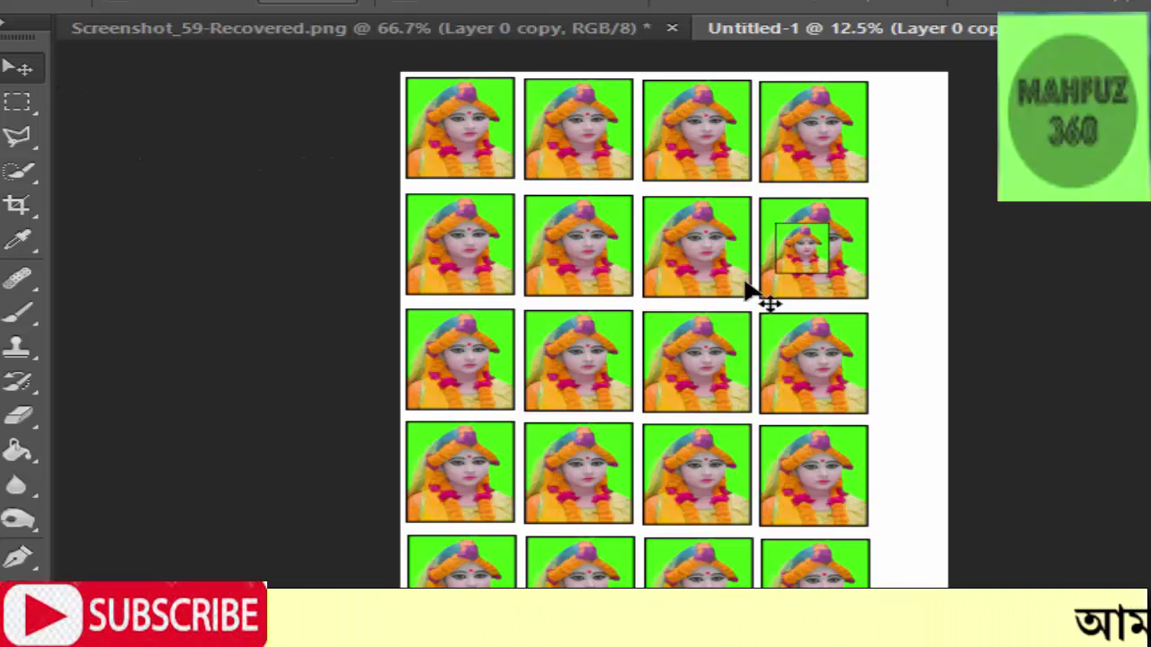
# Move the small portrait into the blank strip right of the first row and nudge its top edge level with that row
pyautogui.moveTo(781, 252); pyautogui.dragTo(918, 126)
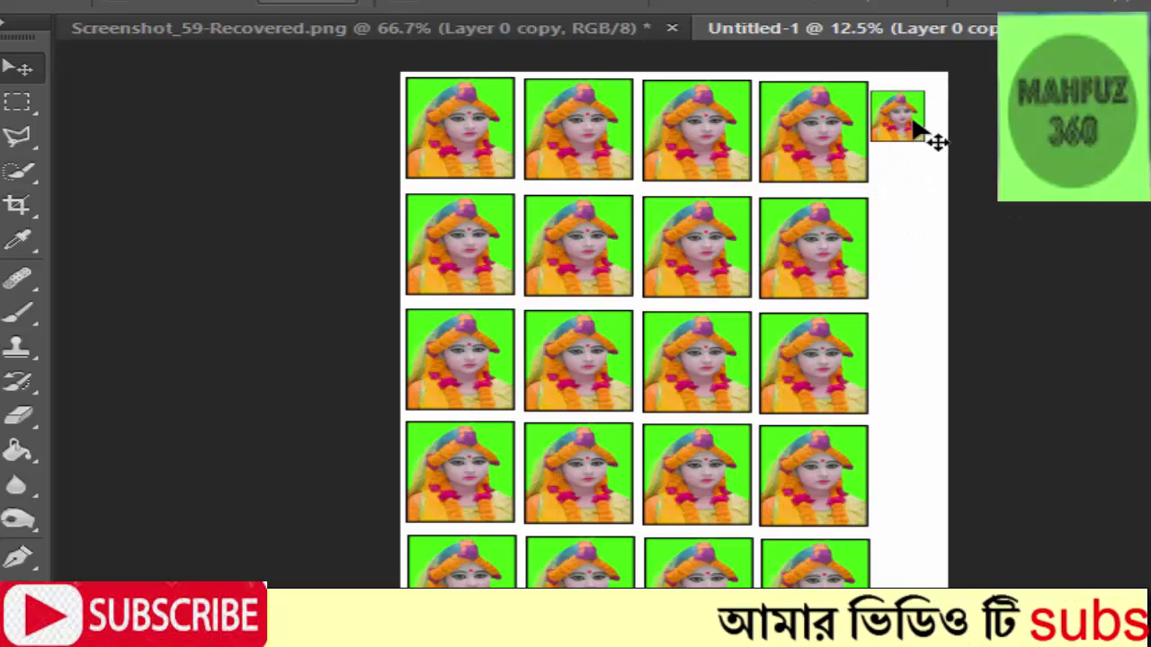
pyautogui.press('Right')
pyautogui.press('Right')
pyautogui.press('Right')
pyautogui.press('Right')
pyautogui.press('Right')
pyautogui.press('Right')
pyautogui.press('Right')
pyautogui.press('Right')
pyautogui.press('Right')
pyautogui.press('Right')
pyautogui.press('Right')
pyautogui.press('Right')
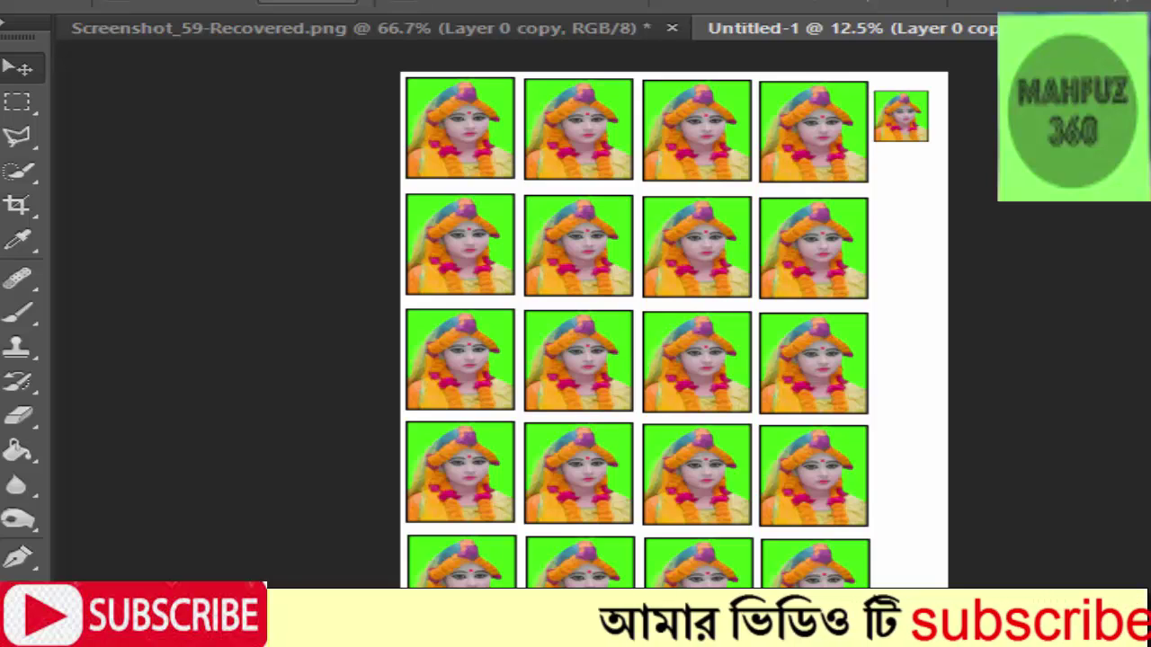
pyautogui.press('Up')
pyautogui.press('Up')
pyautogui.press('Up')
pyautogui.press('Up')
pyautogui.press('Up')
pyautogui.press('Up')
pyautogui.press('Up')
pyautogui.press('Up')
pyautogui.press('Up')
pyautogui.press('Up')
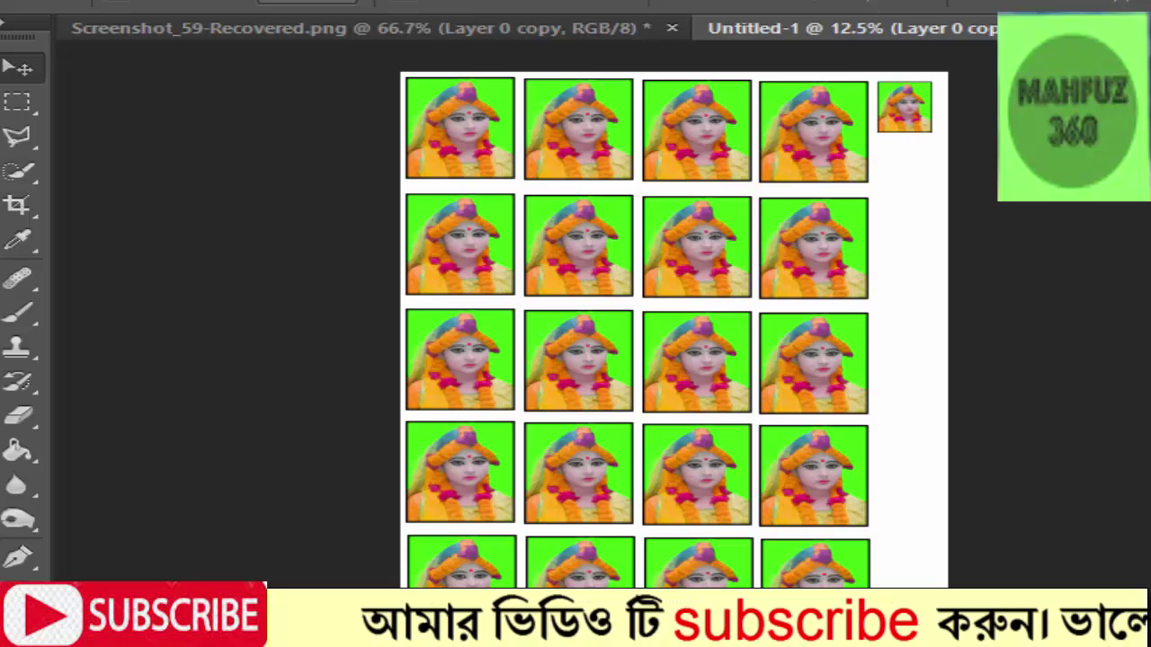
pyautogui.press('Right')
pyautogui.press('Right')
pyautogui.press('Right')
pyautogui.press('Right')
pyautogui.press('Right')
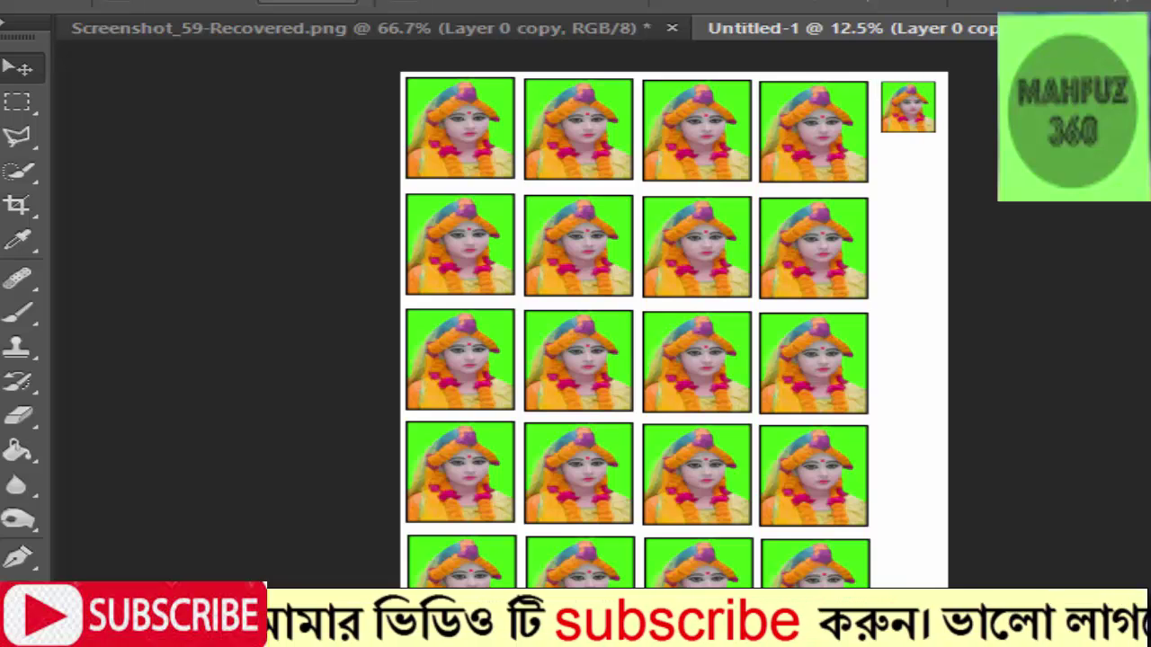
pyautogui.press('Down')
pyautogui.press('Down')
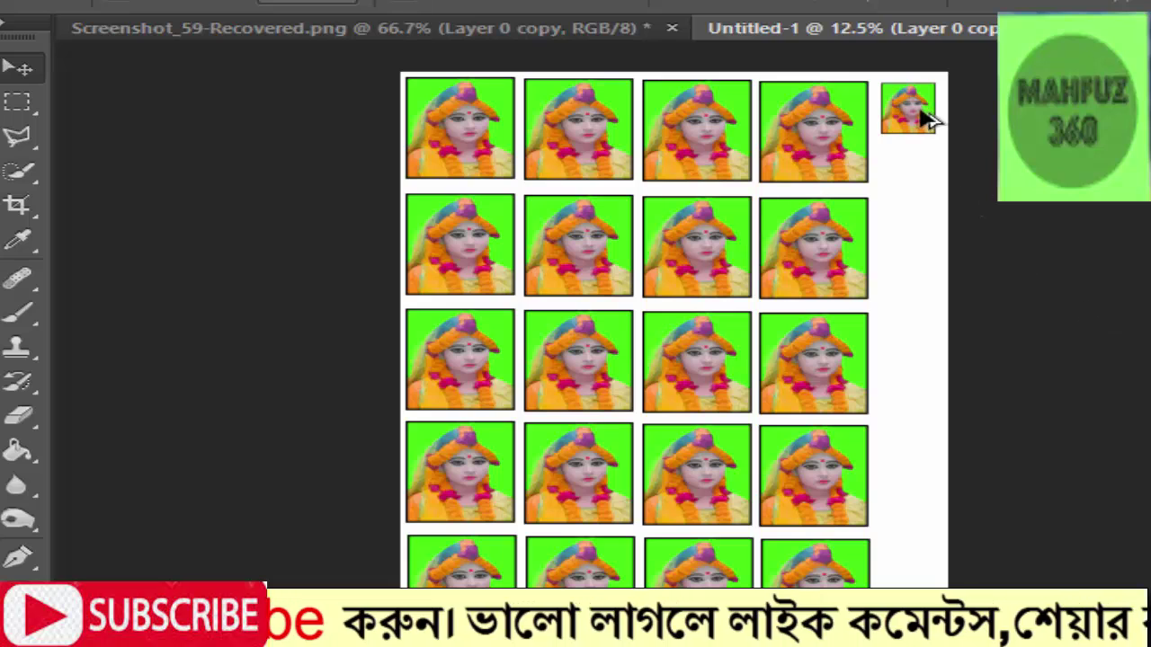
# Duplicate the small portrait down the blank strip to form a column of nine small portraits
pyautogui.moveTo(920, 116); pyautogui.dragTo(921, 583)
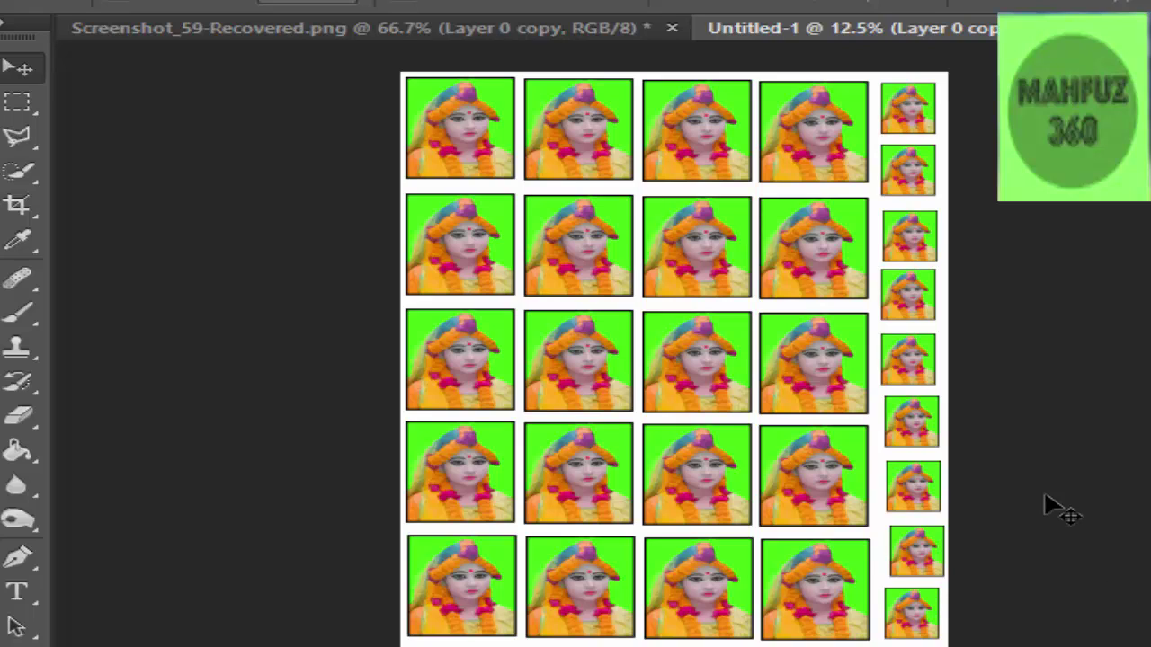
# Try nudging the bottom small portrait right, moving it back to its former position
pyautogui.hotkey('shift', 'Right')
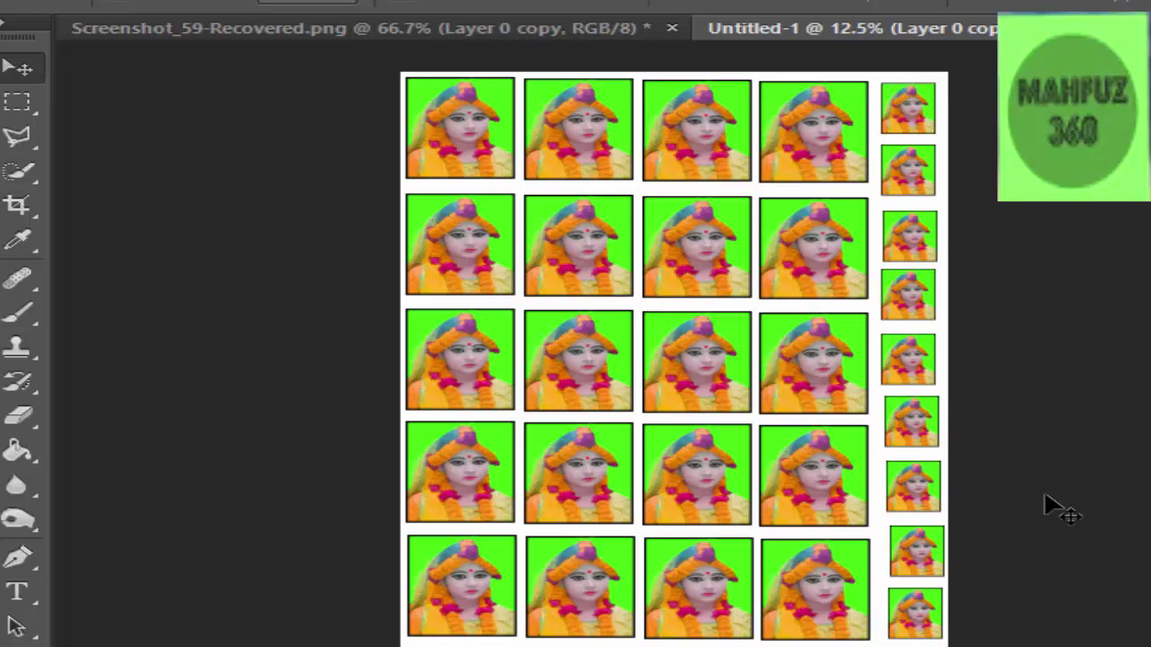
pyautogui.hotkey('shift', 'Right')
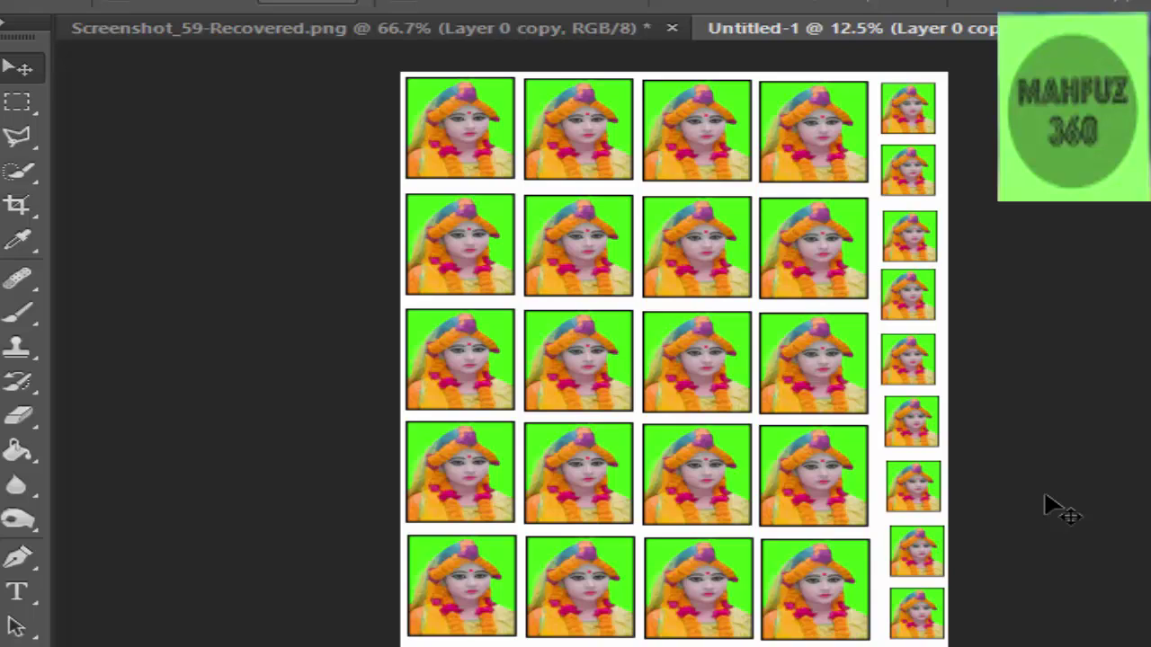
pyautogui.hotkey('shift', 'Left')
pyautogui.hotkey('shift', 'Left')
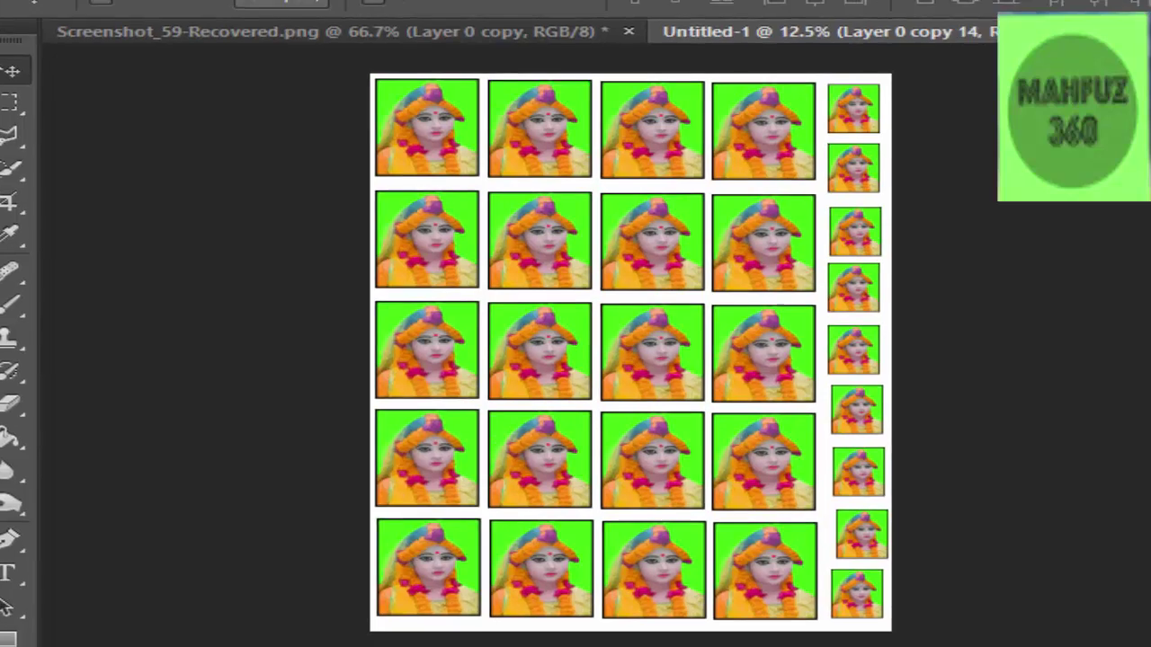
# Nudge the eighth and seventh small portraits, Layer 0 copy 13 and copy 12, left to line up with the column
pyautogui.click(1111, 520)
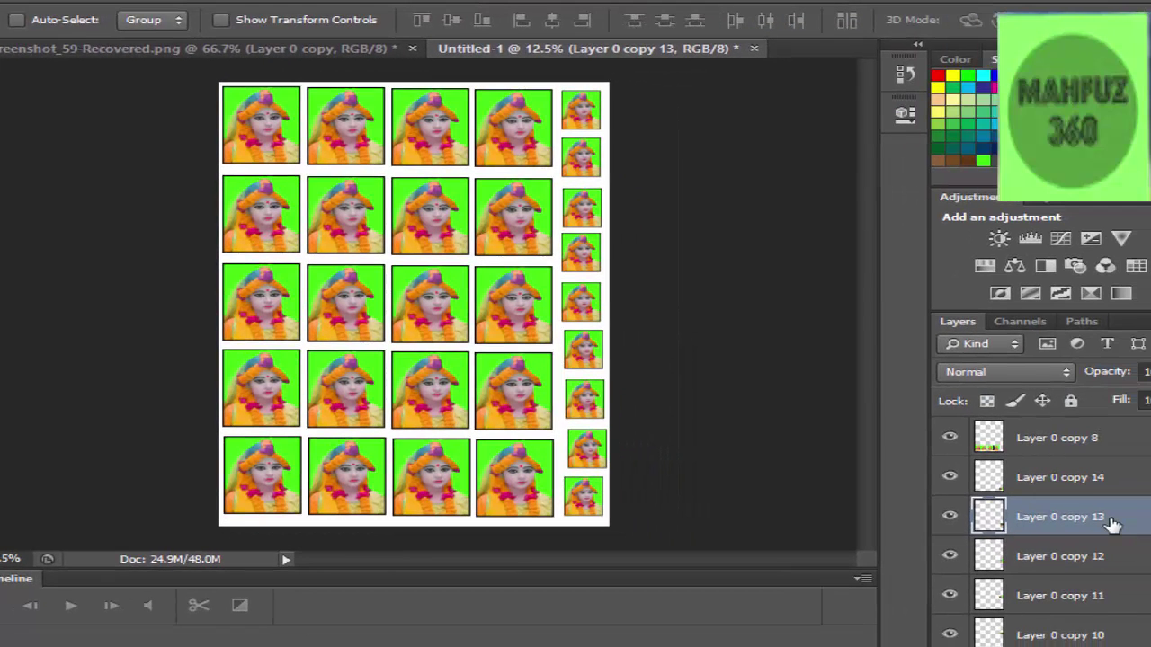
pyautogui.hotkey('shift', 'Left')
pyautogui.hotkey('shift', 'Left')
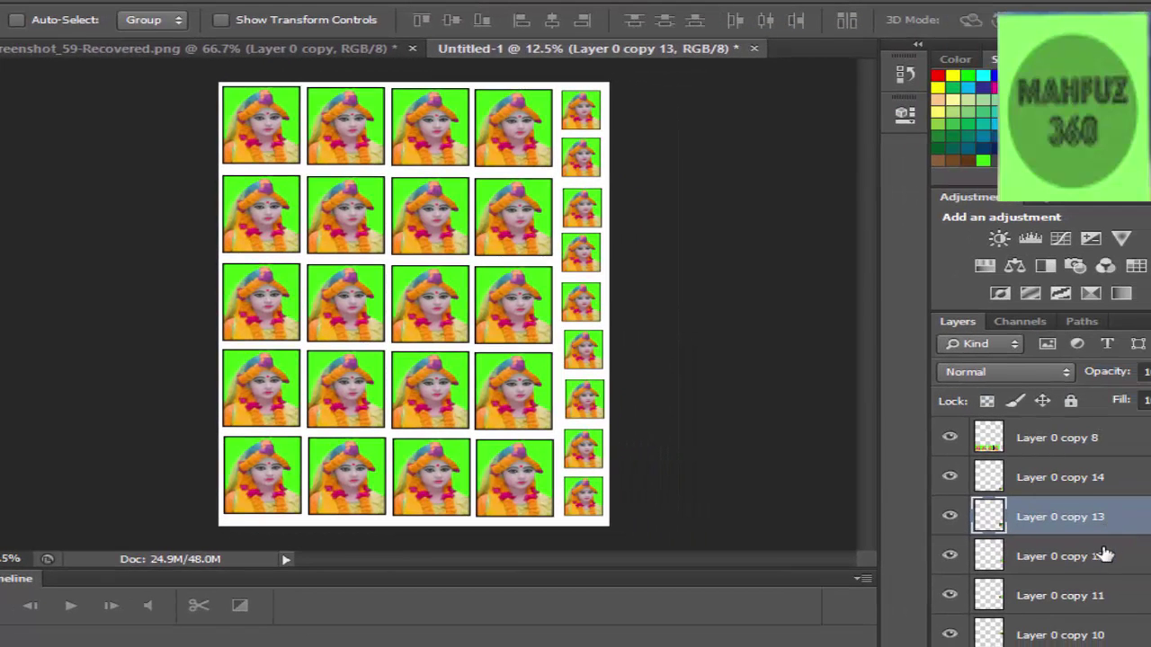
pyautogui.click(1099, 566)
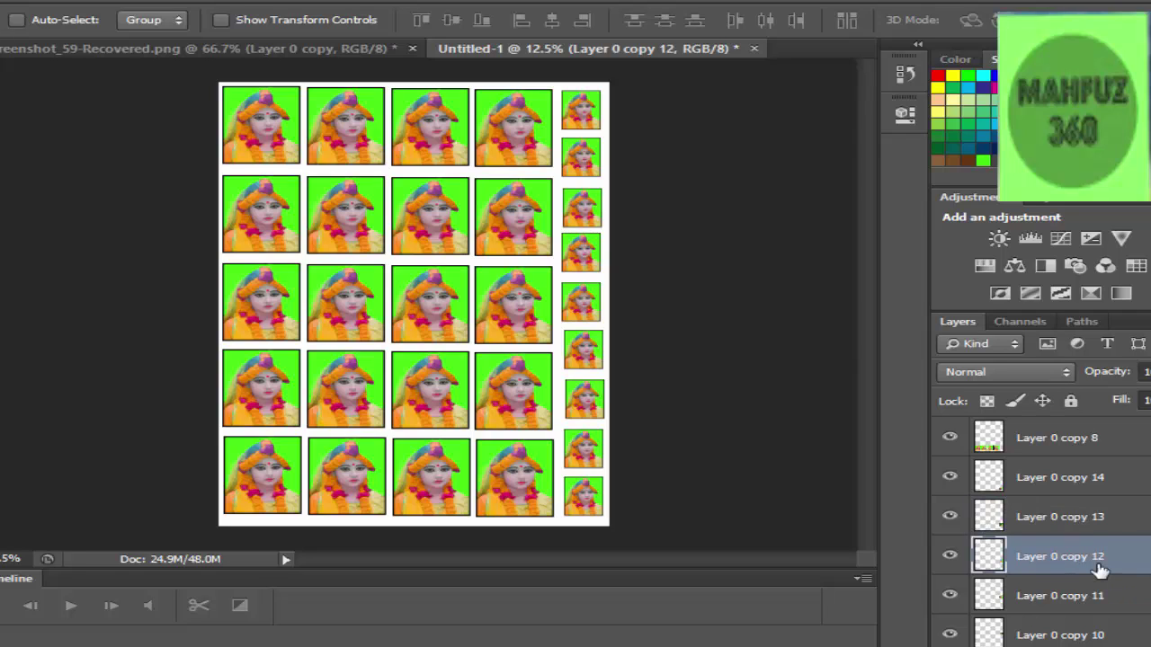
pyautogui.hotkey('shift', 'Left')
pyautogui.hotkey('shift', 'Left')
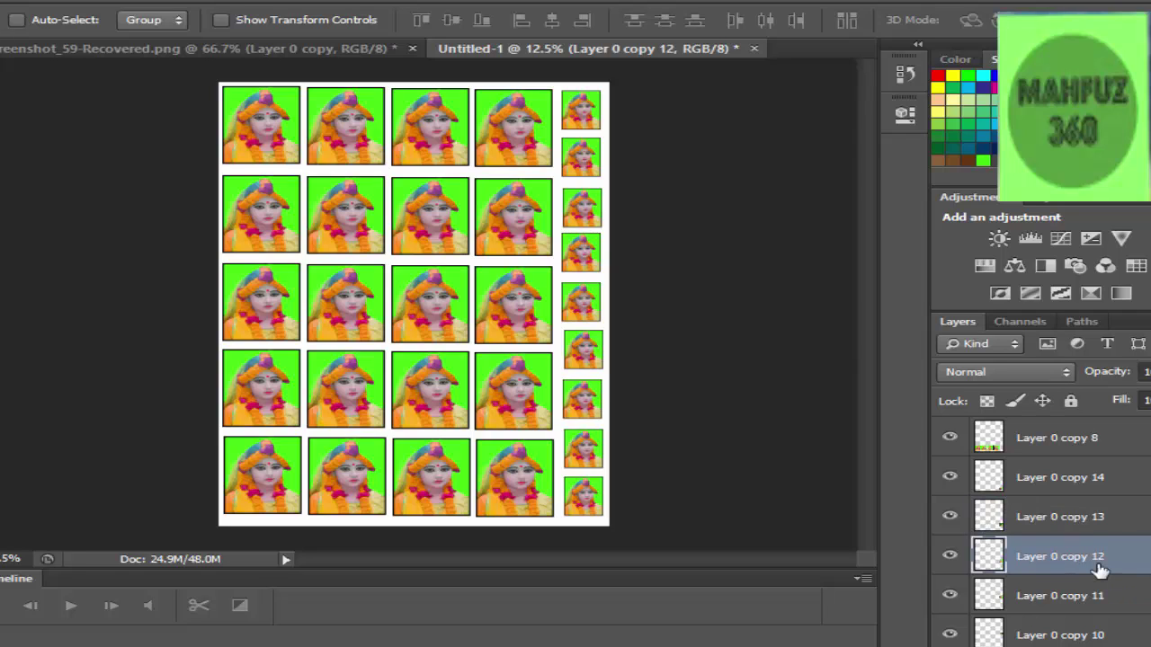
# Nudge the sixth small portrait, Layer 0 copy 11, left and slightly down to align and space it within the column
pyautogui.click(1099, 525)
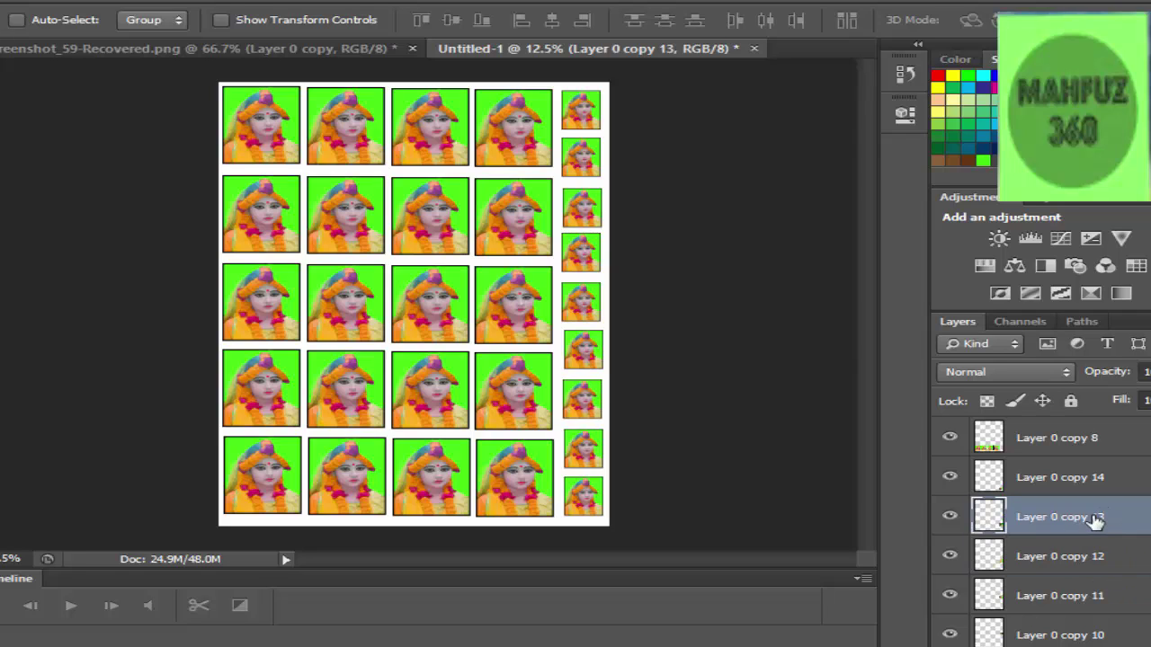
pyautogui.click(1104, 609)
pyautogui.hotkey('shift', 'Left')
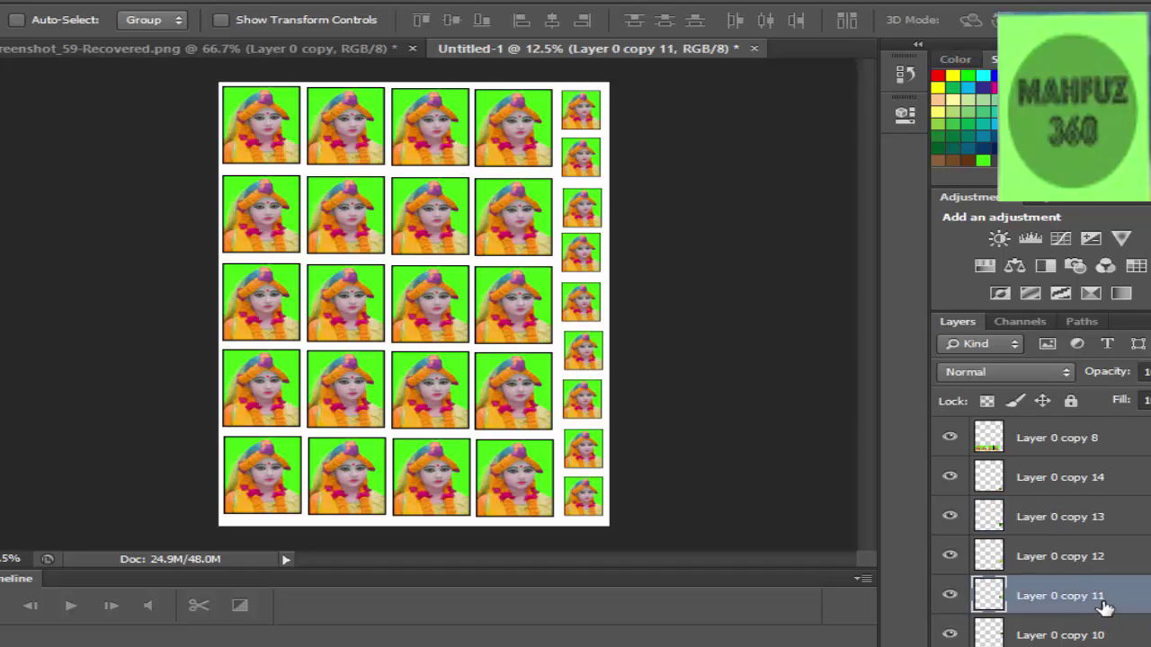
pyautogui.hotkey('shift', 'Down')
pyautogui.hotkey('shift', 'Left')
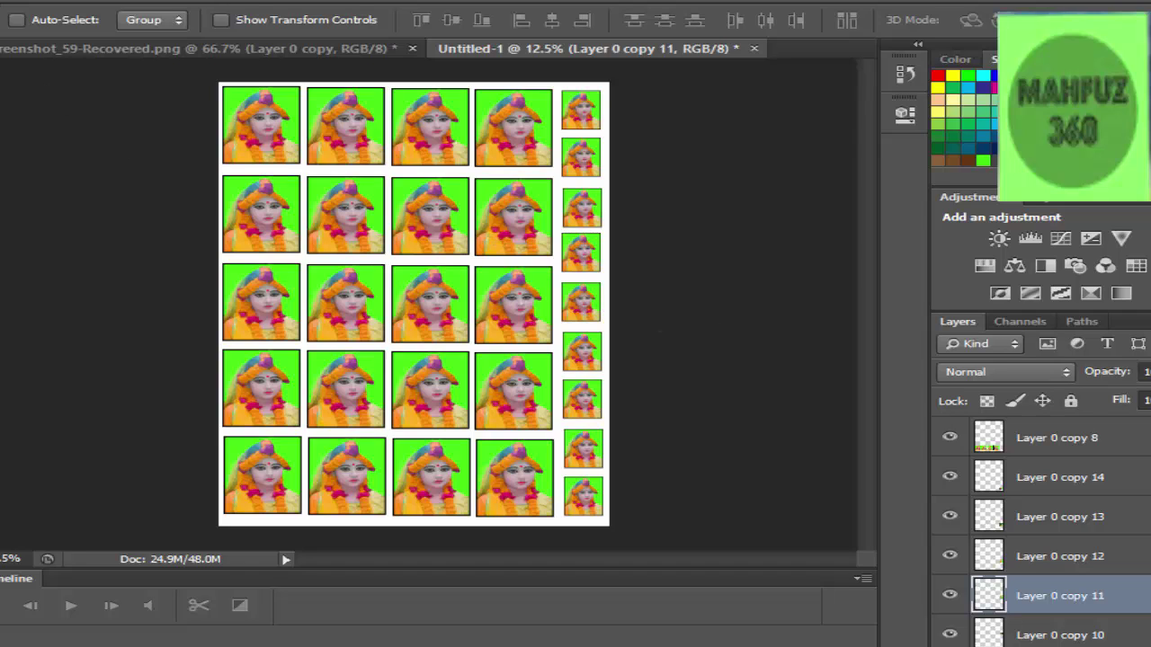
pyautogui.click(9, 6)
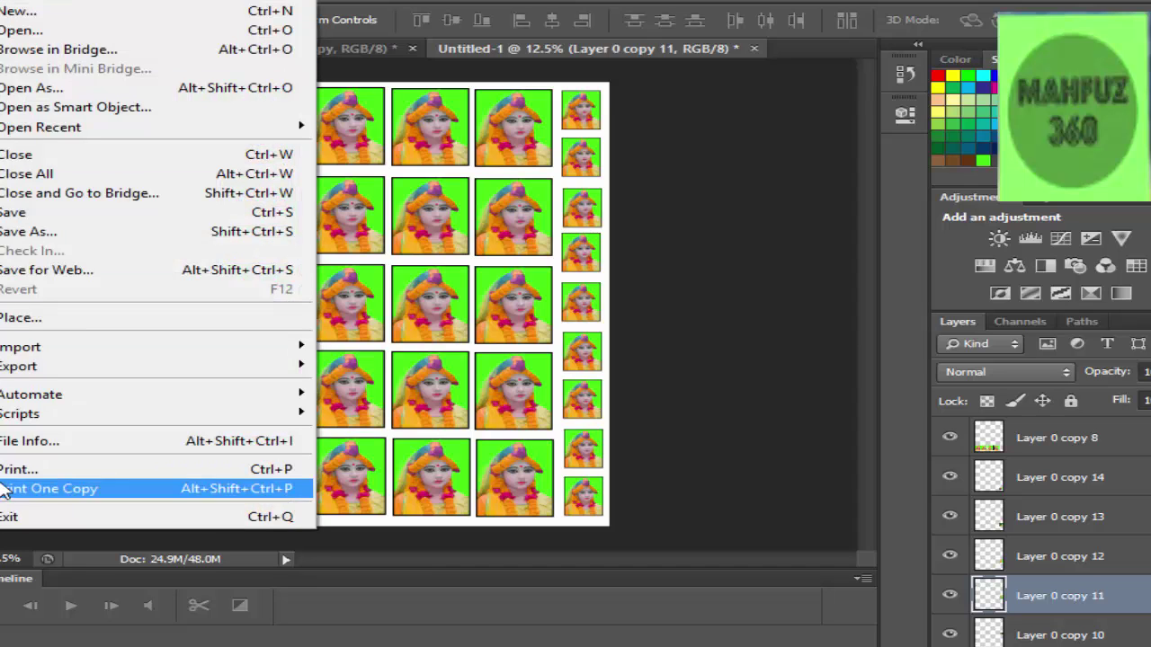
pyautogui.click(683, 377)
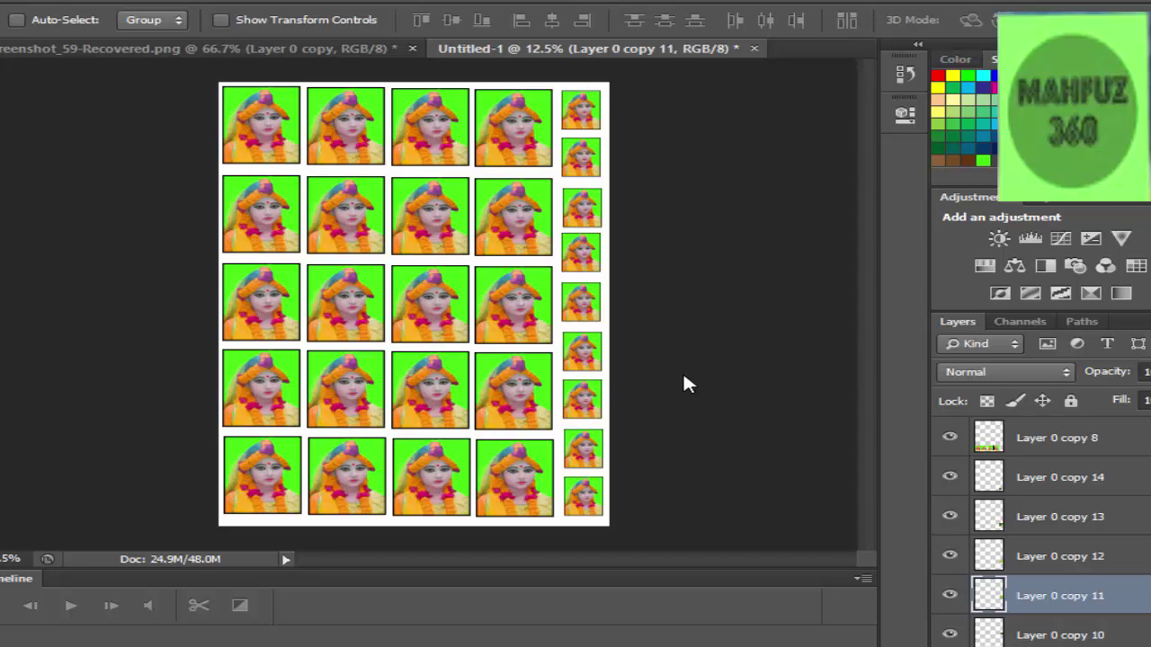